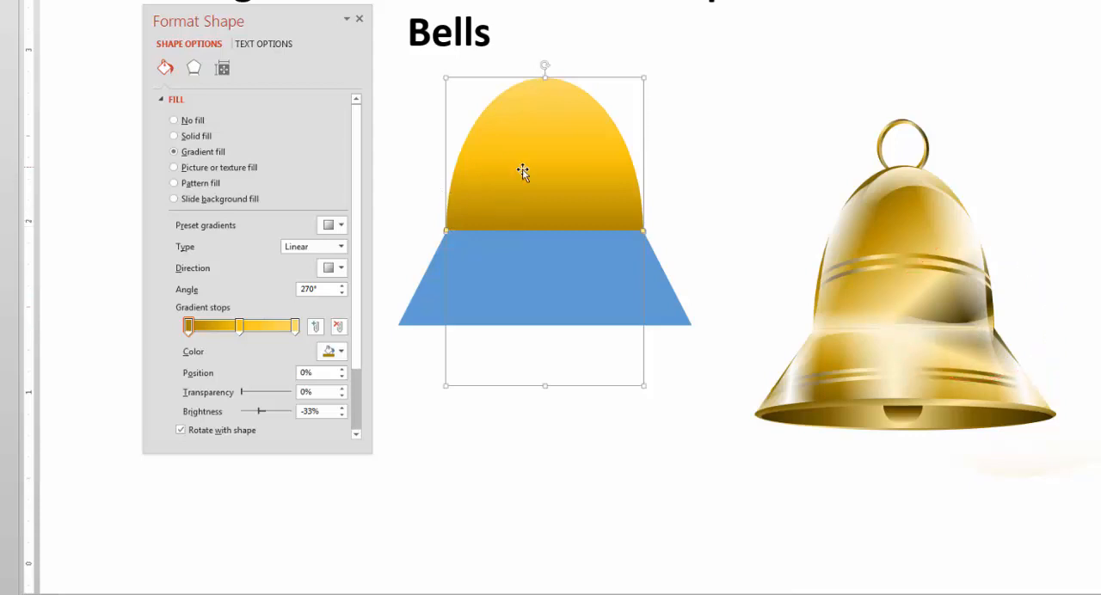
# Recolour the dome's 100% gradient stop with the 50% darker gold and set its brightness to -75%
pyautogui.click(295, 326)
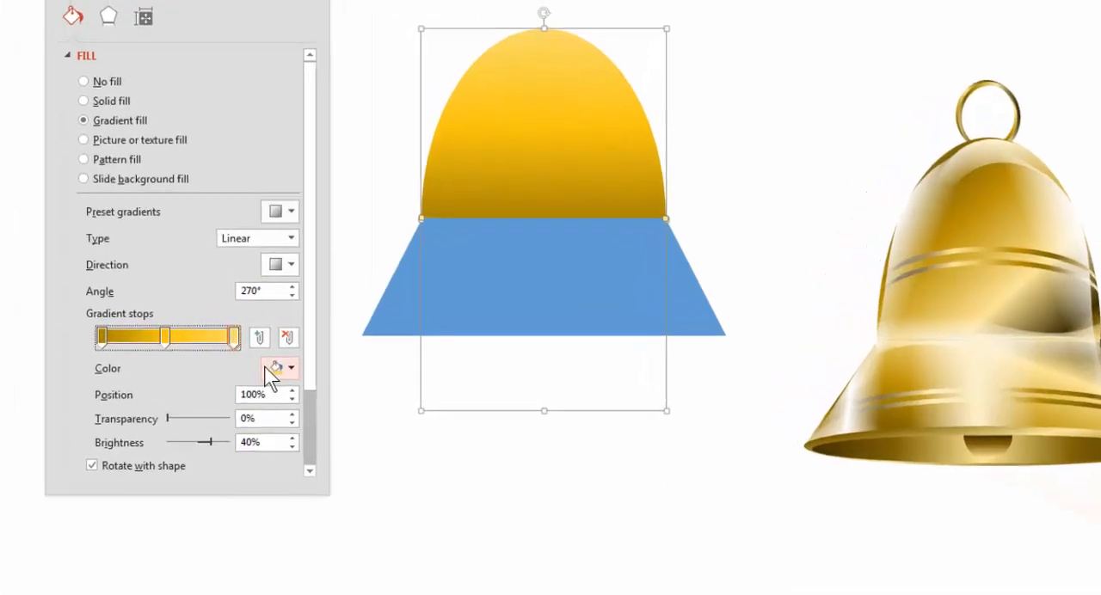
pyautogui.click(273, 369)
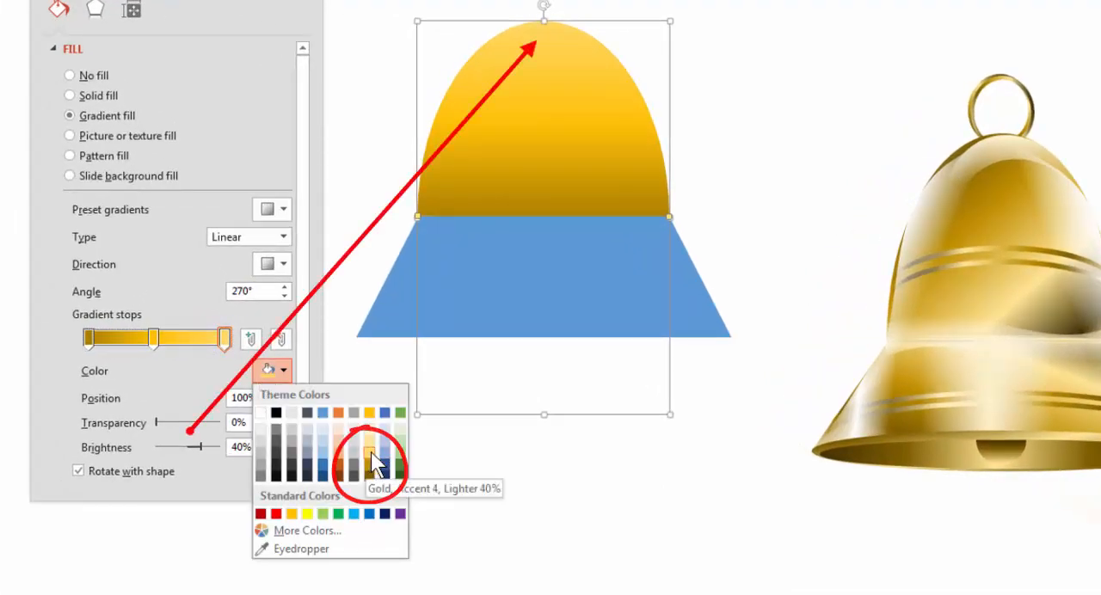
pyautogui.click(370, 473)
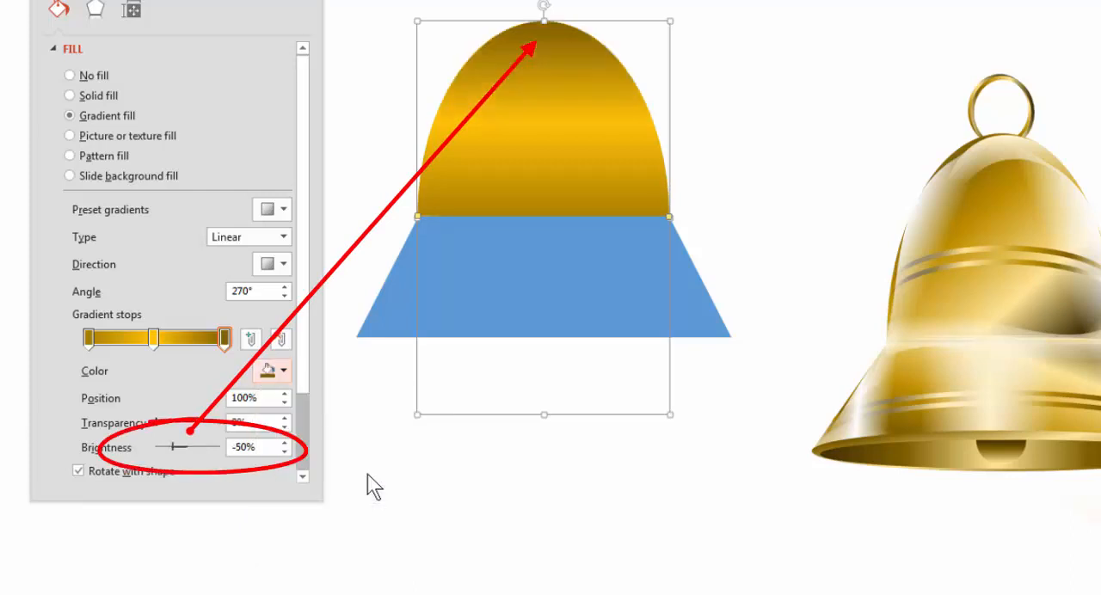
pyautogui.click(172, 447)
pyautogui.moveTo(172, 449); pyautogui.dragTo(163, 449)
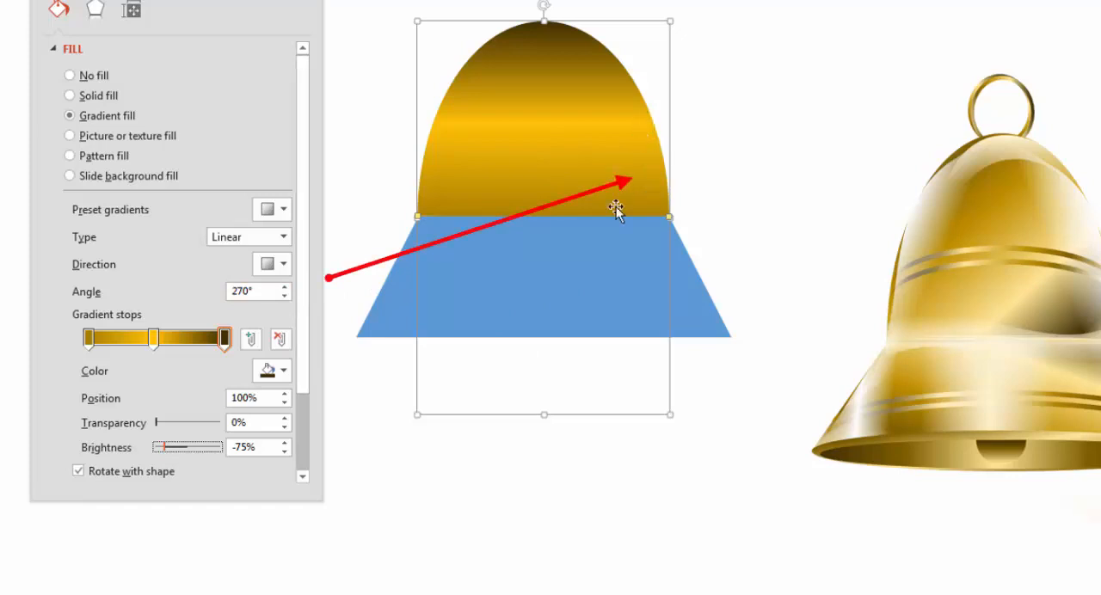
# Set the dome's linear gradient angle to 359.9°
pyautogui.click(285, 288)
pyautogui.click(285, 287)
pyautogui.click(285, 287)
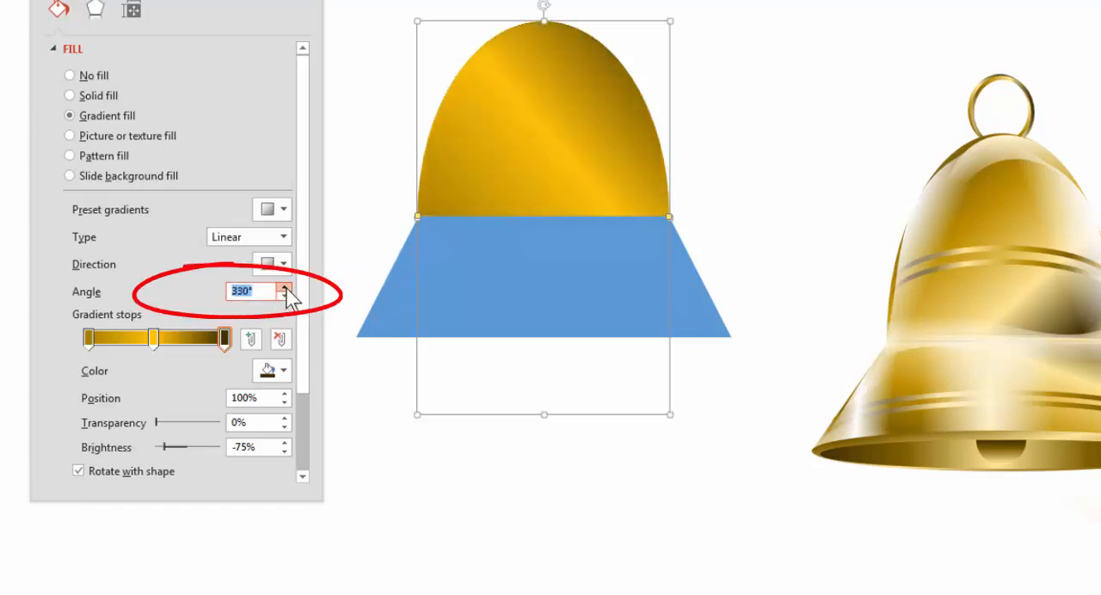
pyautogui.click(285, 287)
pyautogui.click(285, 287)
pyautogui.click(284, 287)
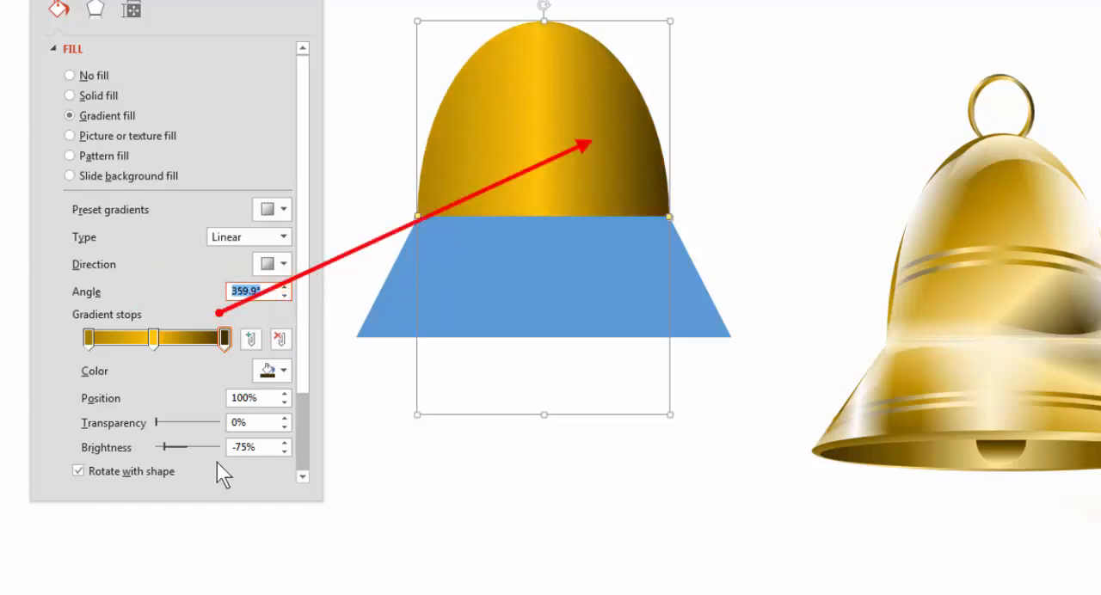
# Add a gradient stop at 82% to the dome's fill and colour it gold, 25% darker
pyautogui.click(201, 340)
pyautogui.click(283, 371)
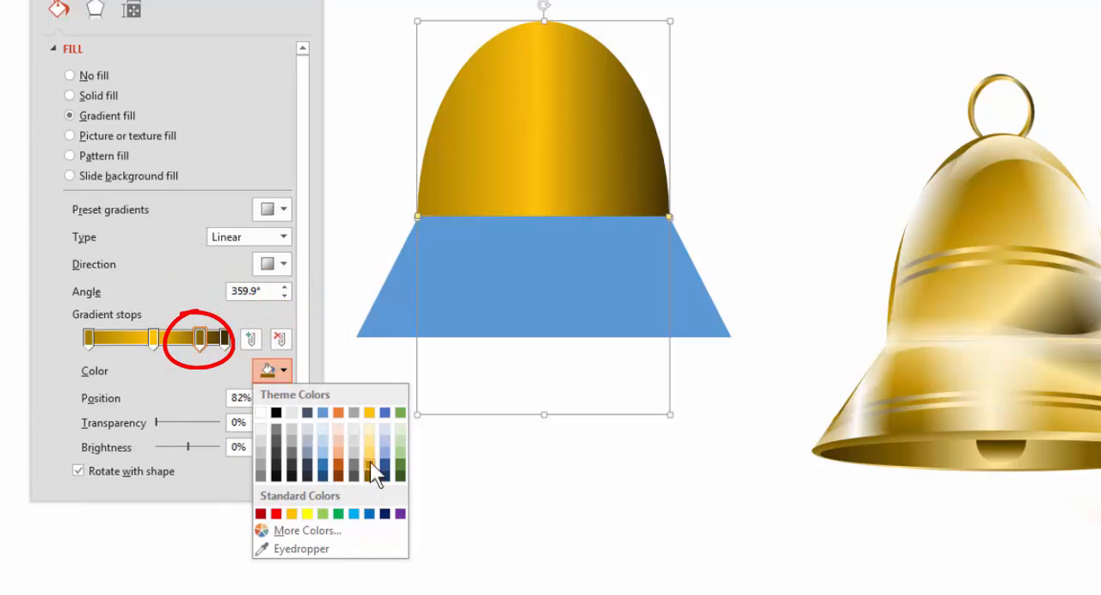
pyautogui.click(370, 462)
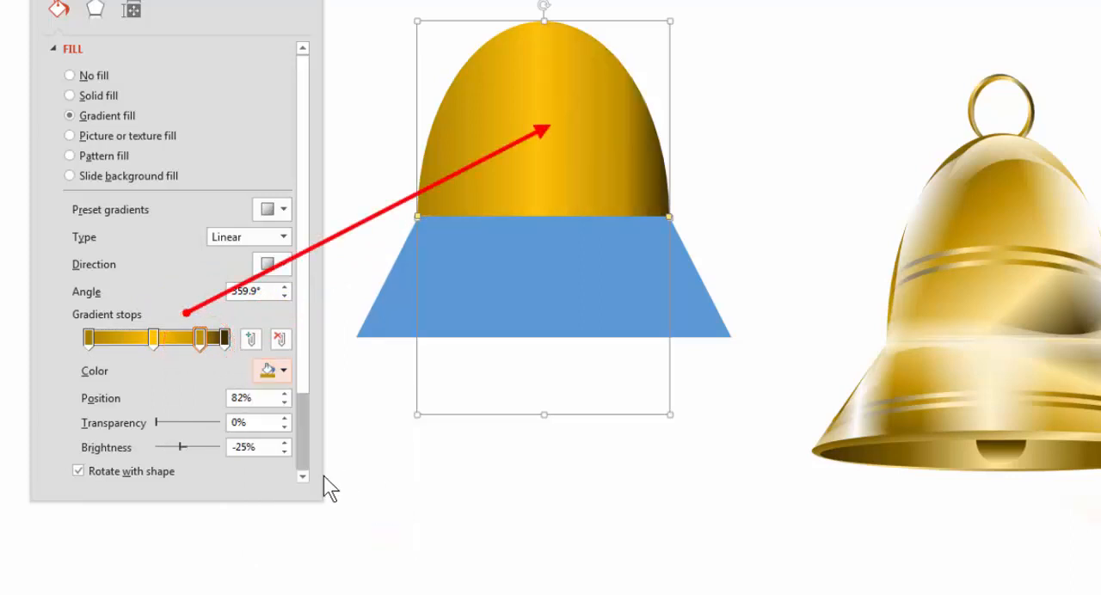
# Move the dome's middle gradient stop to 64% and colour it gold, 80% lighter
pyautogui.moveTo(155, 339); pyautogui.dragTo(180, 346)
pyautogui.click(283, 369)
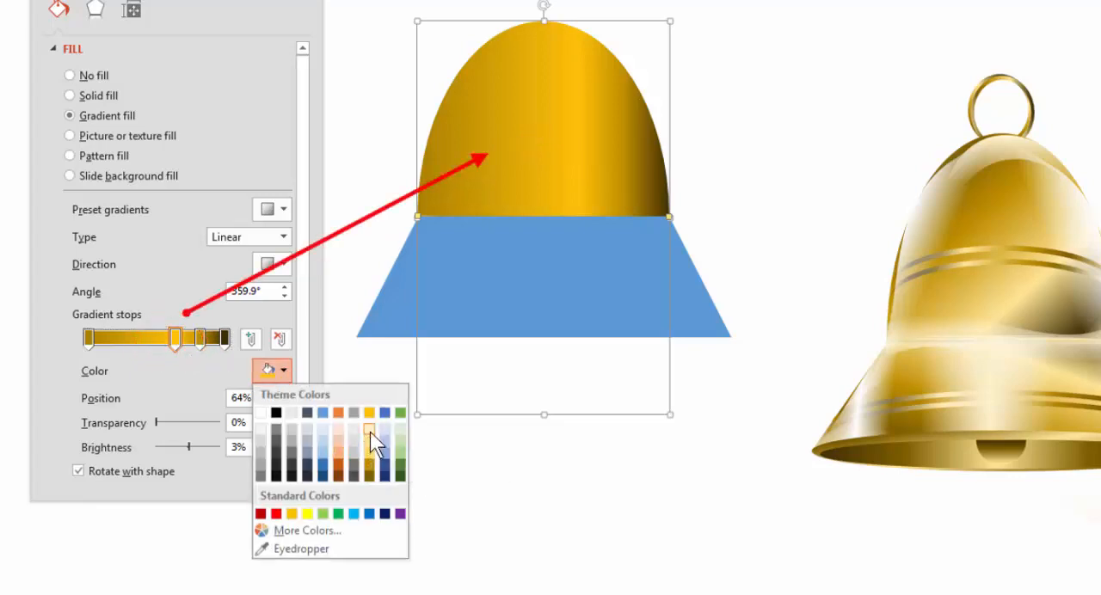
pyautogui.click(370, 431)
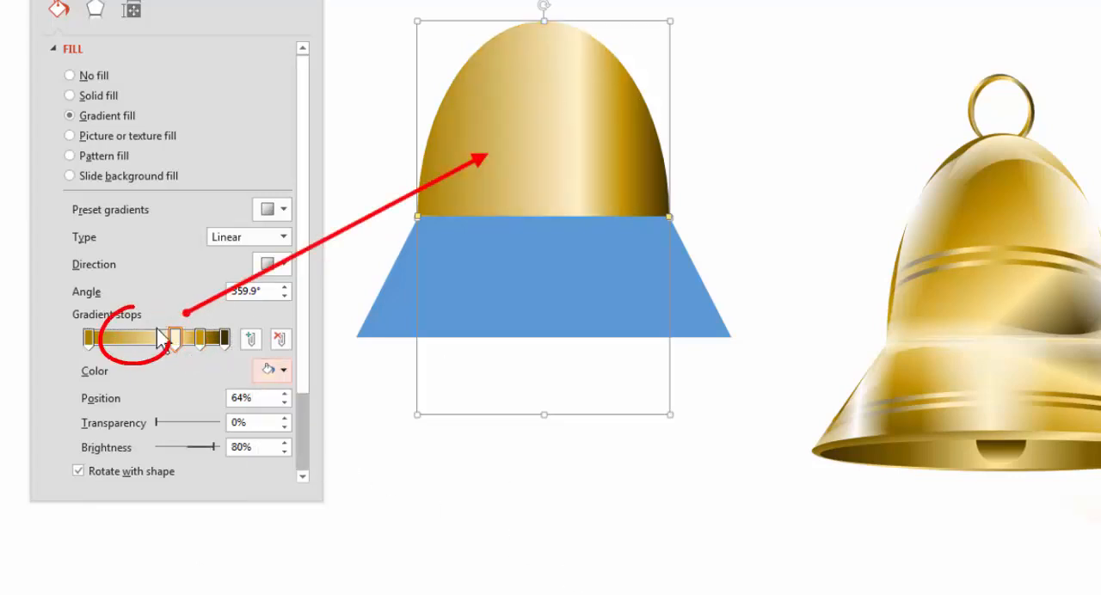
# Add a 25% darker gold gradient stop at 25% on the dome and set the first stop's brightness to -54%
pyautogui.click(123, 338)
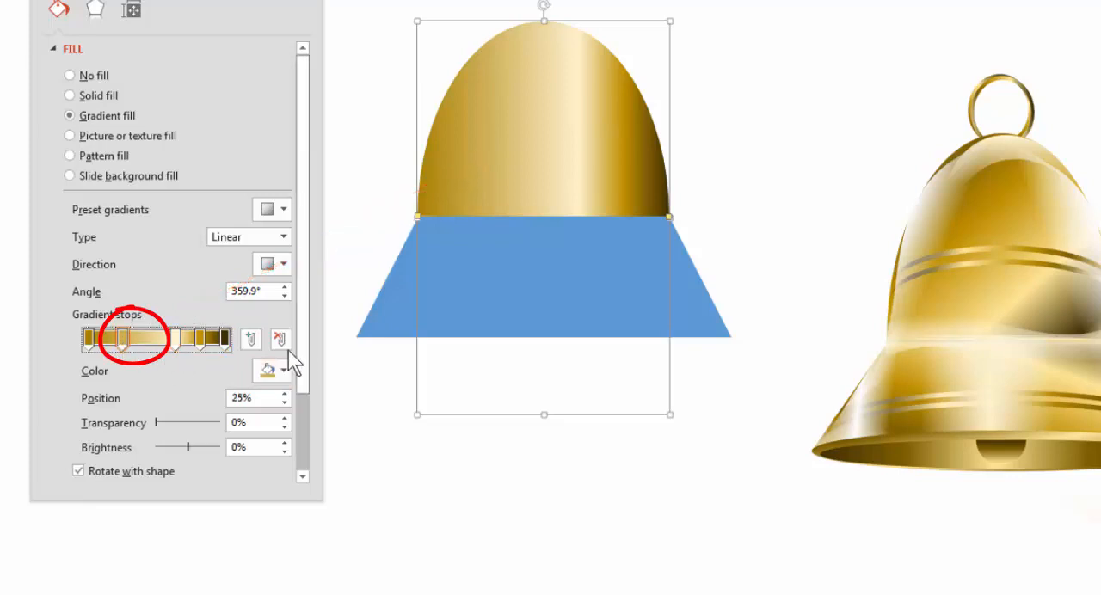
pyautogui.click(282, 371)
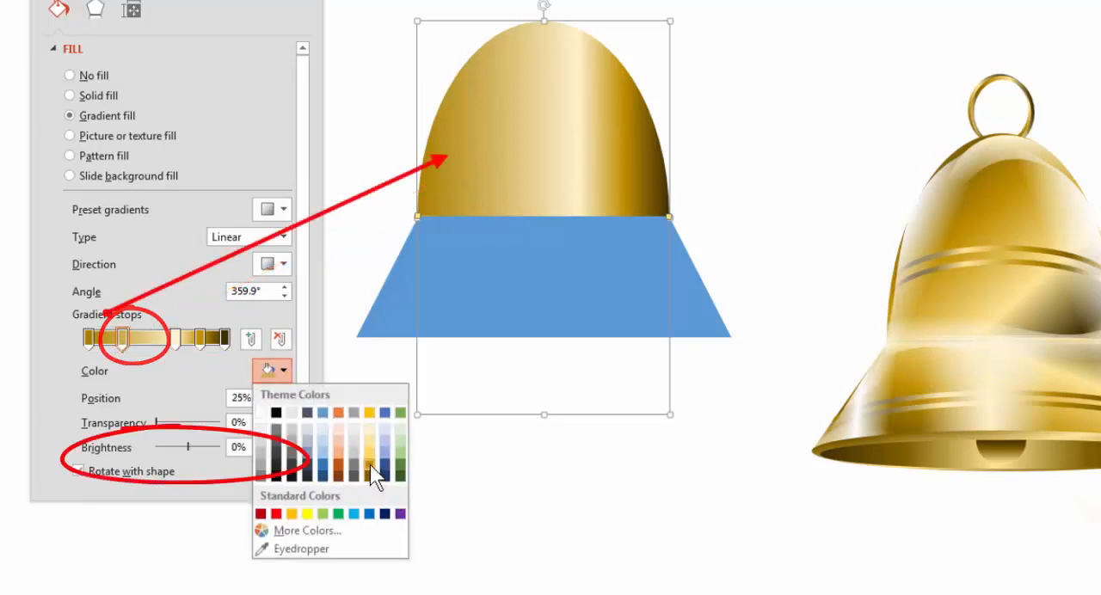
pyautogui.click(370, 464)
pyautogui.click(89, 338)
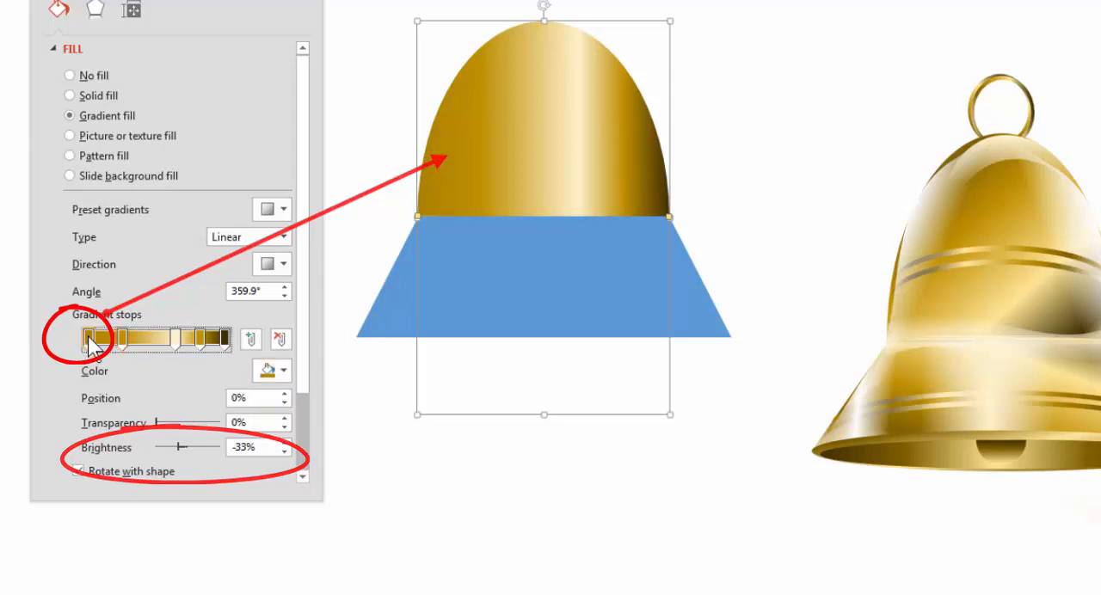
pyautogui.moveTo(178, 450)
pyautogui.mouseDown()
pyautogui.moveTo(160, 446)
pyautogui.moveTo(172, 449)
pyautogui.mouseUp()
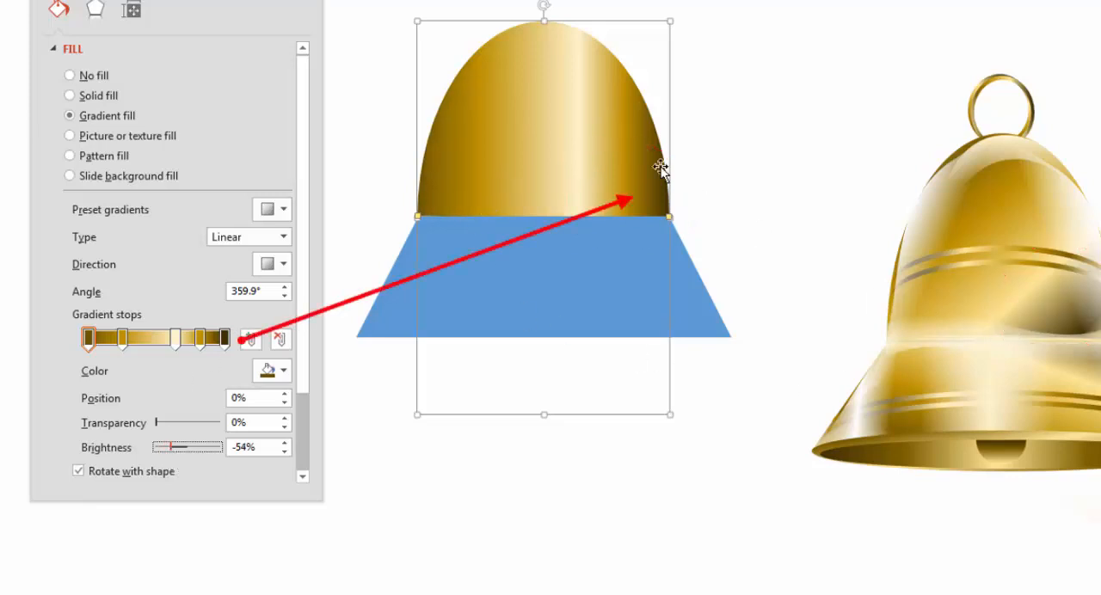
# Set the dome's gradient angle to 30° and move its first, dark stop to 12%
pyautogui.click(285, 296)
pyautogui.moveTo(285, 296); pyautogui.dragTo(285, 296)
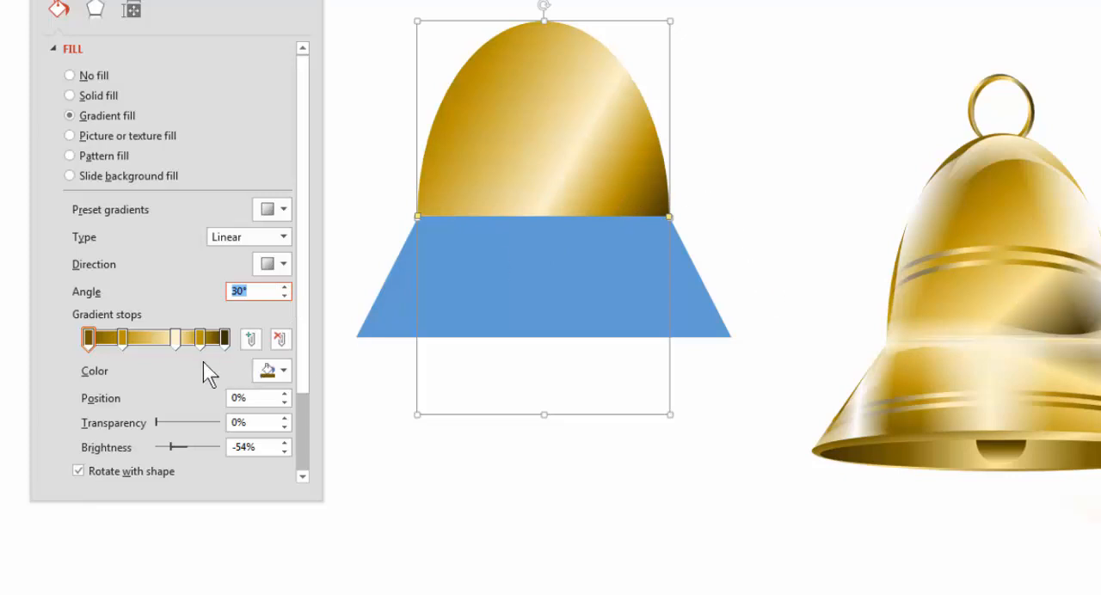
pyautogui.moveTo(177, 340); pyautogui.dragTo(101, 341)
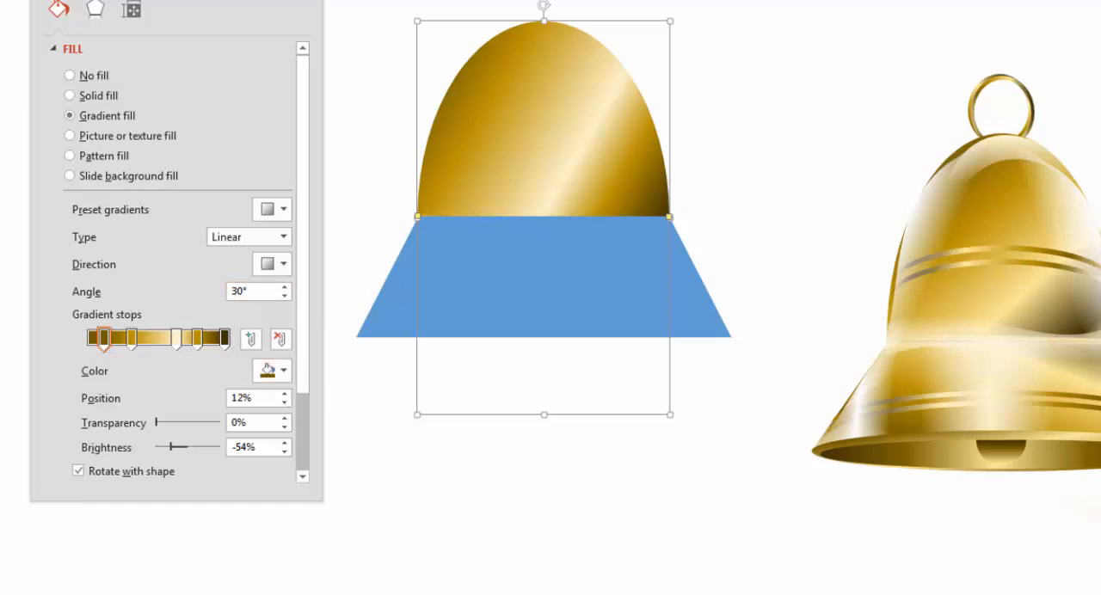
# Copy the dome's formatting onto the blue trapezoid with Format Painter
pyautogui.click(162, 50)
pyautogui.click(190, 142)
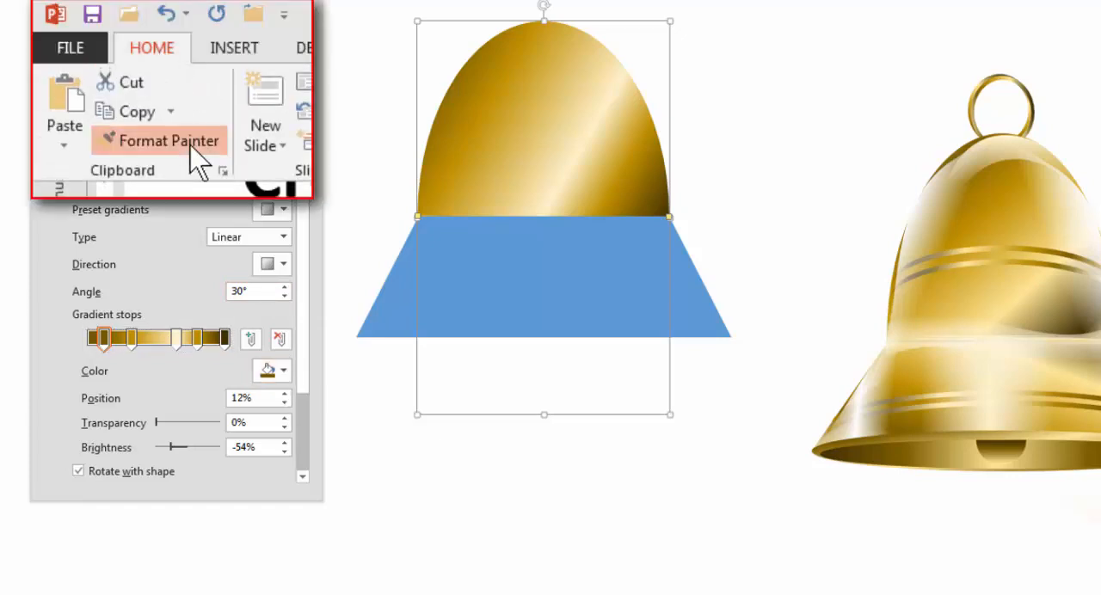
pyautogui.click(545, 286)
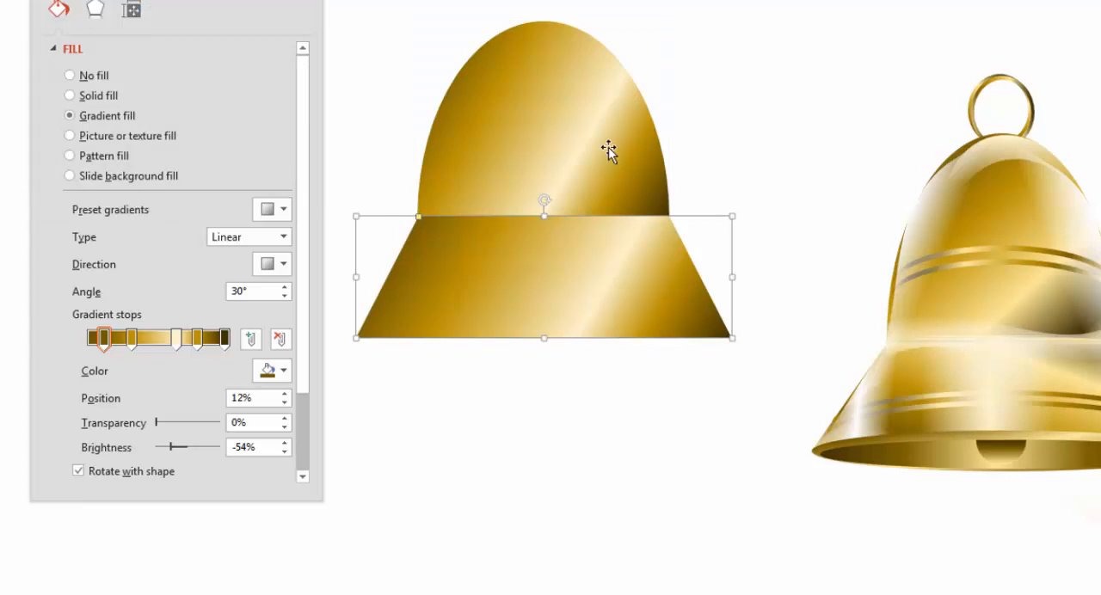
# Set the trapezoid's gradient angle to 300°
pyautogui.click(284, 288)
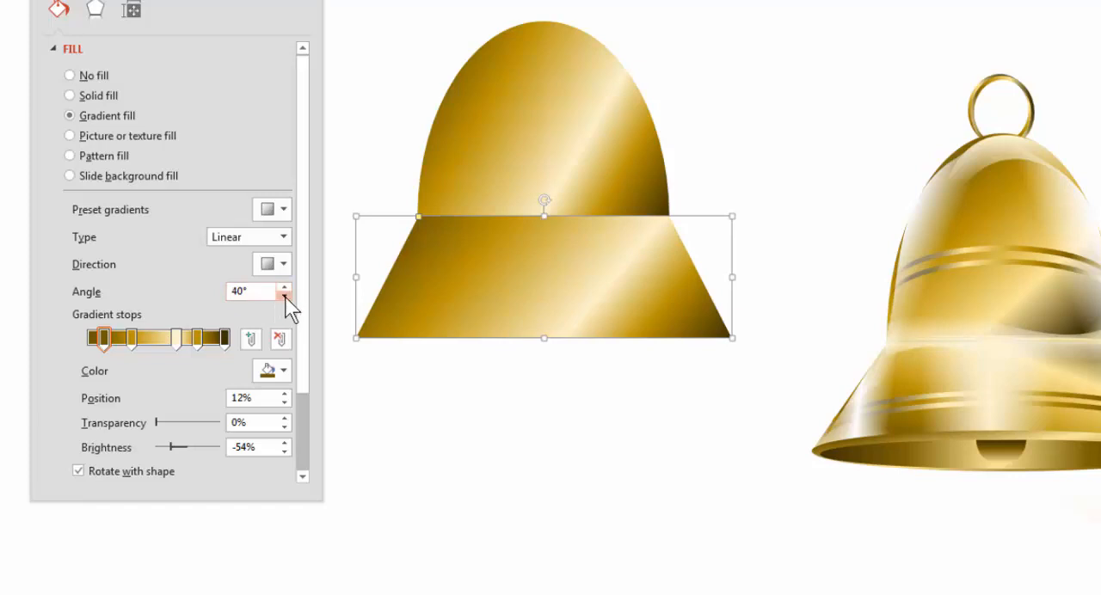
pyautogui.click(284, 296)
pyautogui.click(284, 296)
pyautogui.click(285, 296)
pyautogui.click(285, 296)
pyautogui.click(286, 288)
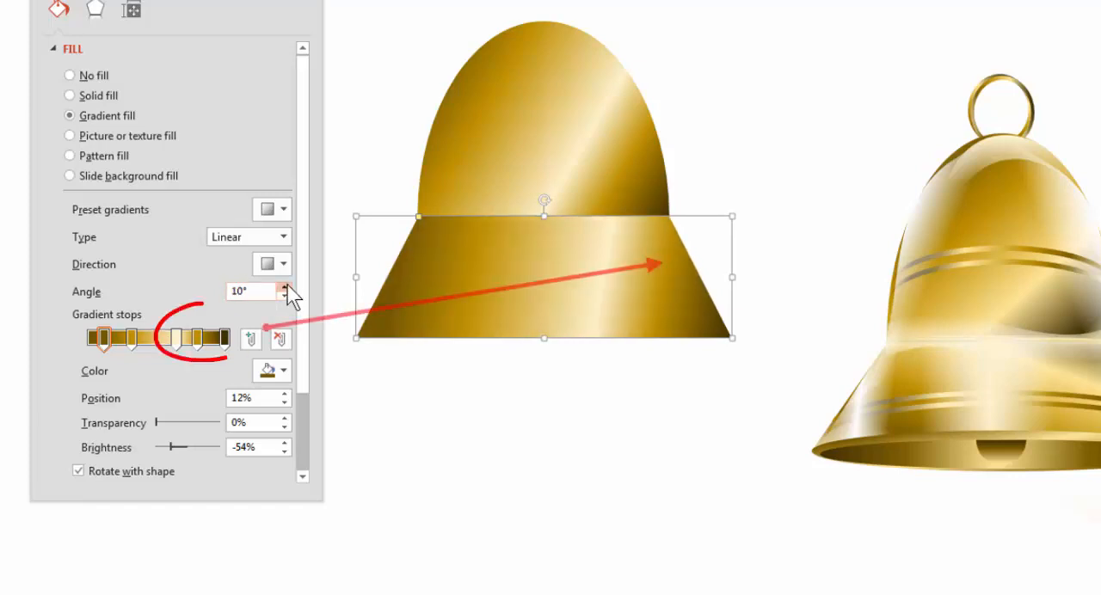
pyautogui.click(287, 288)
pyautogui.click(286, 289)
pyautogui.click(287, 288)
pyautogui.click(287, 288)
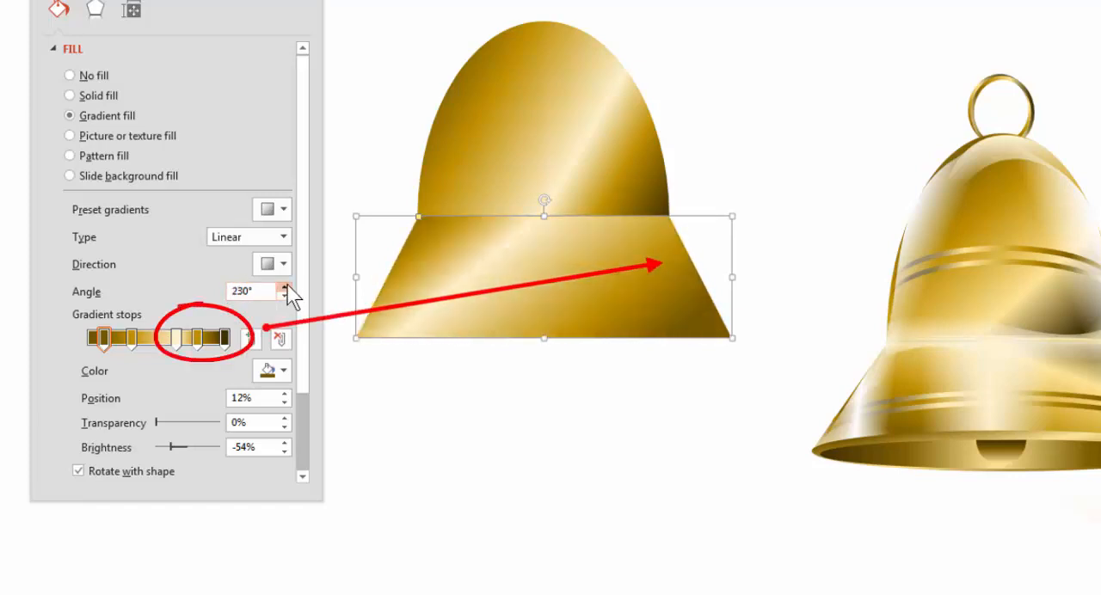
pyautogui.click(287, 288)
pyautogui.click(287, 288)
pyautogui.click(285, 296)
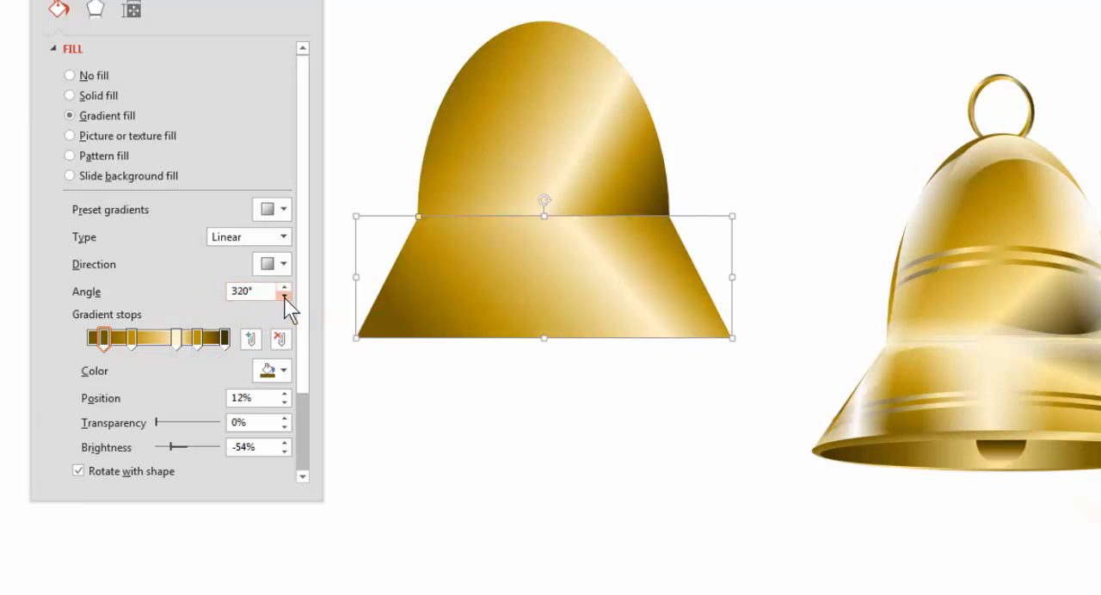
pyautogui.click(284, 296)
pyautogui.click(285, 296)
pyautogui.click(521, 464)
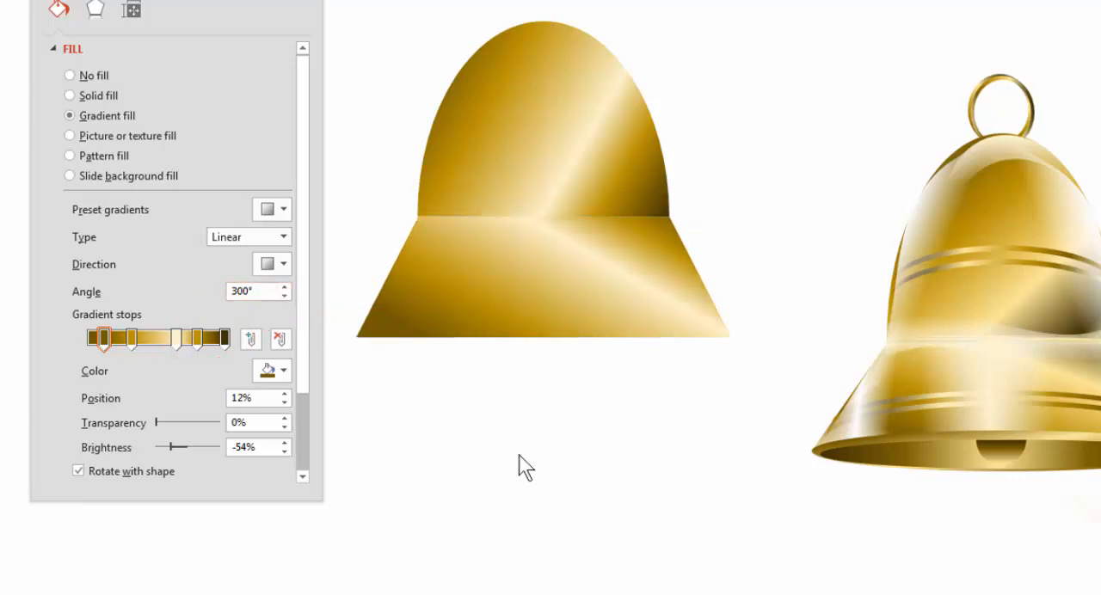
# Move the gold stop beside the dark end to 75% on the trapezoid and 79% on the dome, nudging the dome's dark end stop inward
pyautogui.click(529, 317)
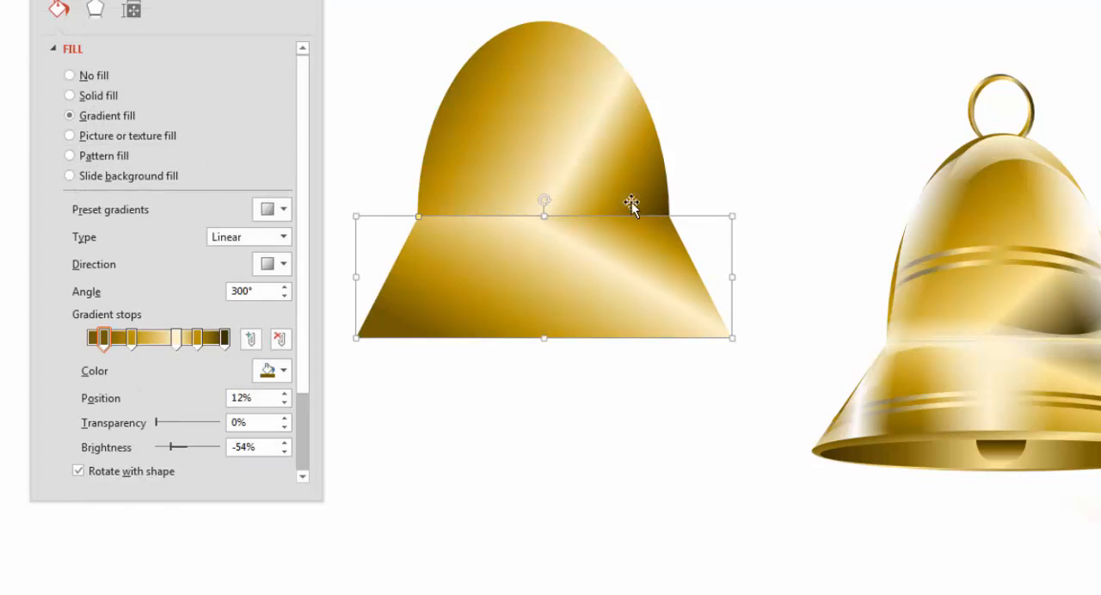
pyautogui.moveTo(224, 335); pyautogui.dragTo(193, 335)
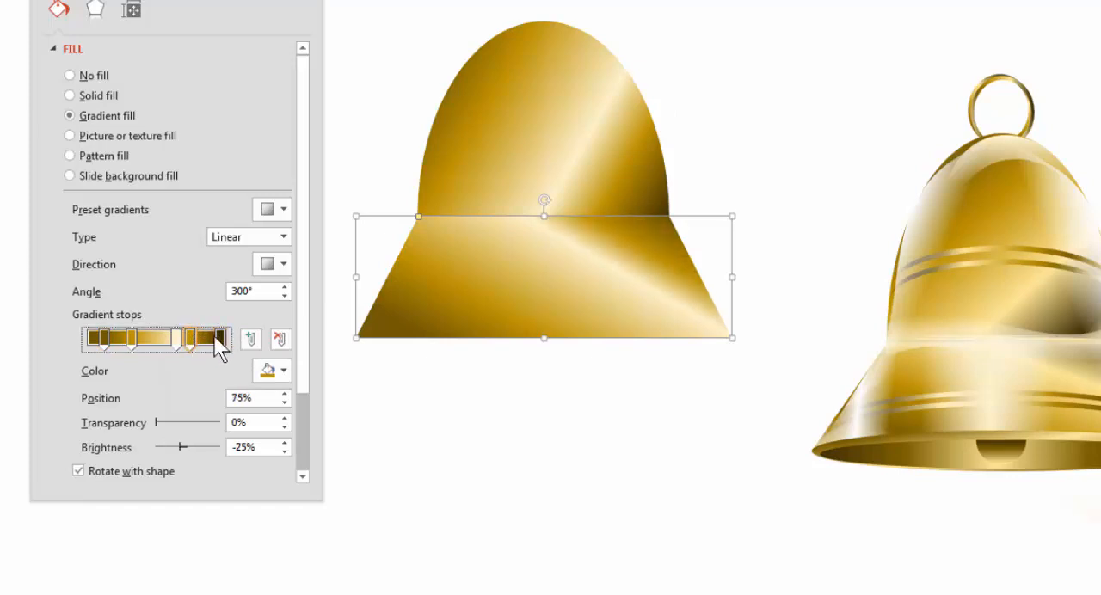
pyautogui.click(629, 160)
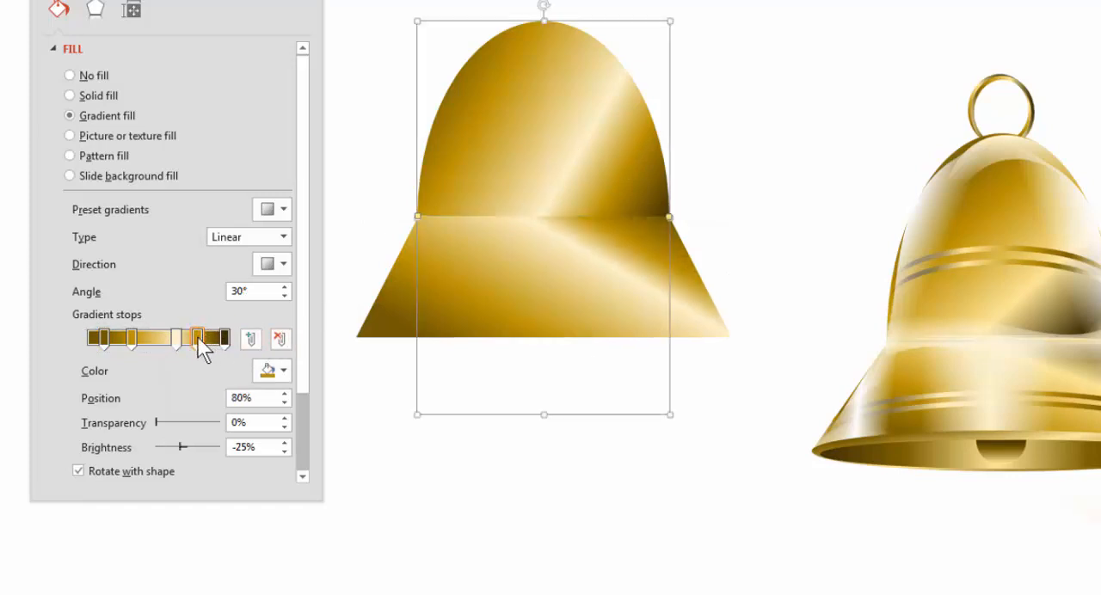
pyautogui.click(218, 333)
pyautogui.moveTo(217, 333); pyautogui.dragTo(214, 333)
pyautogui.click(197, 340)
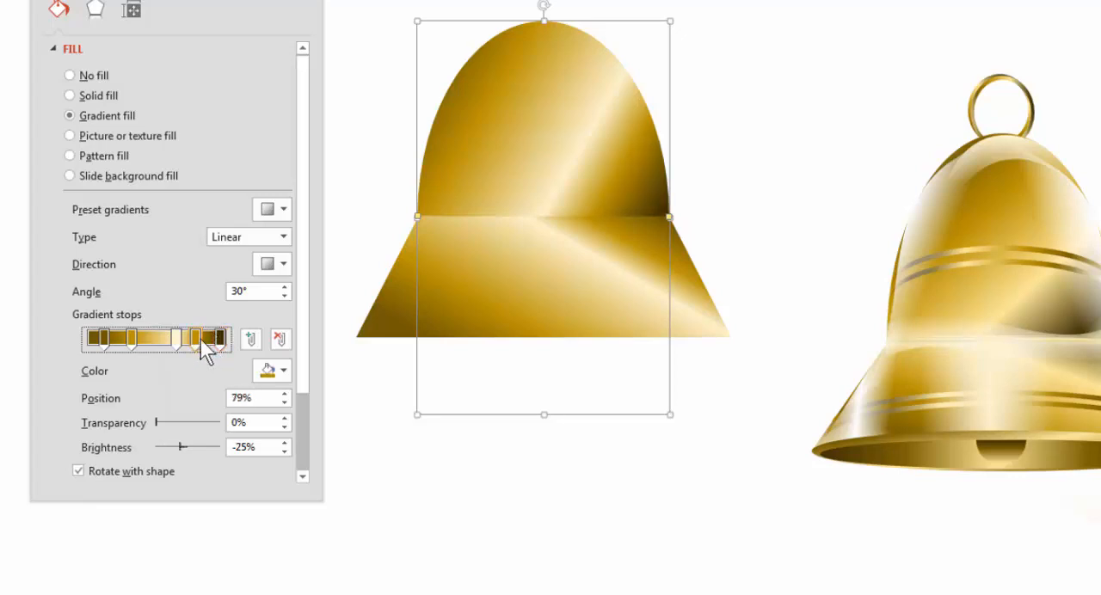
# Shift the trapezoid's dark end gradient stop slightly inward, leaving the shape deselected
pyautogui.click(637, 251)
pyautogui.moveTo(225, 353); pyautogui.dragTo(217, 352)
pyautogui.click(552, 527)
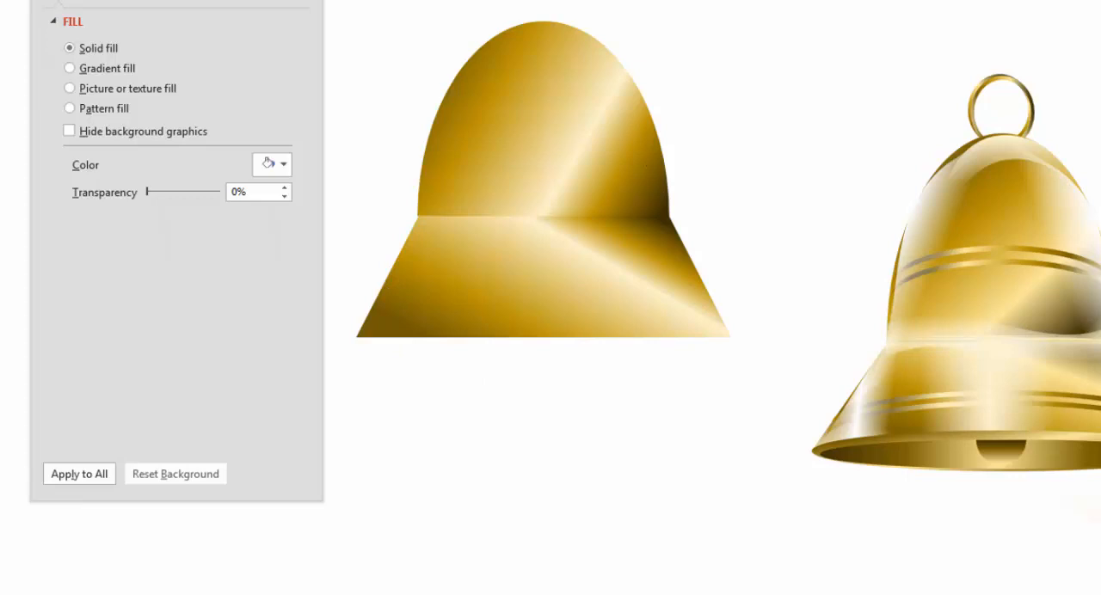
# Draw a Wave shape about 1.01 in wide and 0.37 in high across the dome's upper left
pyautogui.click(609, 2)
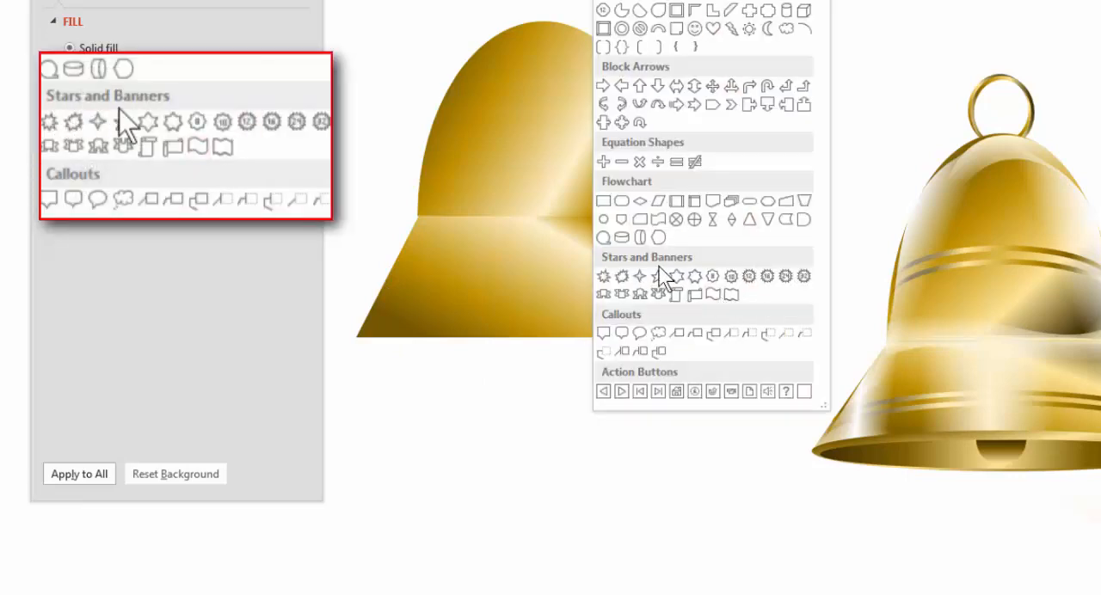
pyautogui.click(710, 296)
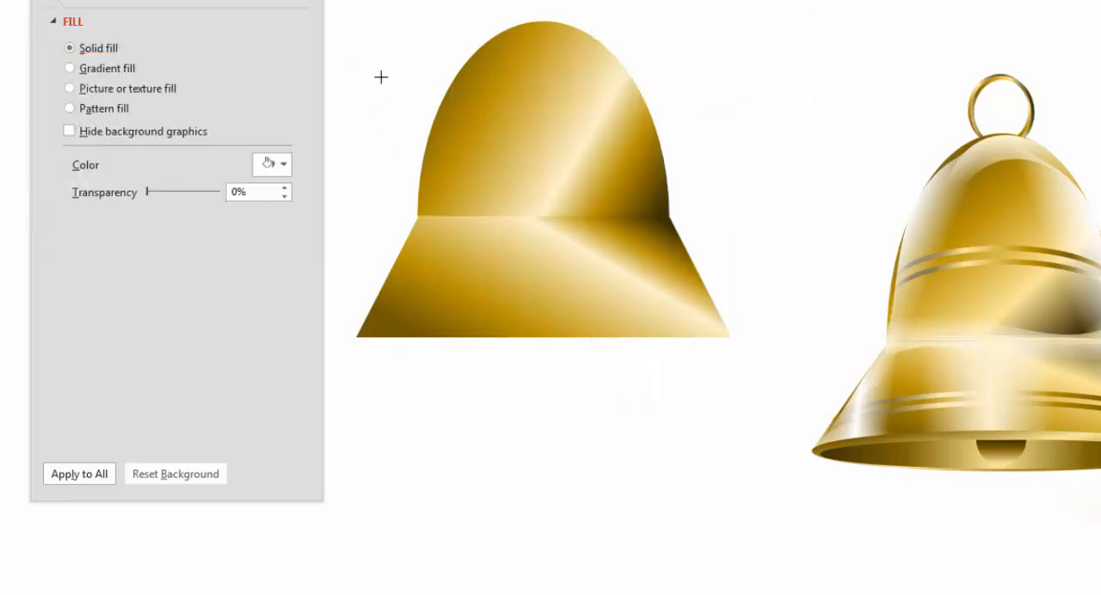
pyautogui.moveTo(382, 77)
pyautogui.mouseDown()
pyautogui.moveTo(524, 140)
pyautogui.moveTo(604, 131)
pyautogui.mouseUp()
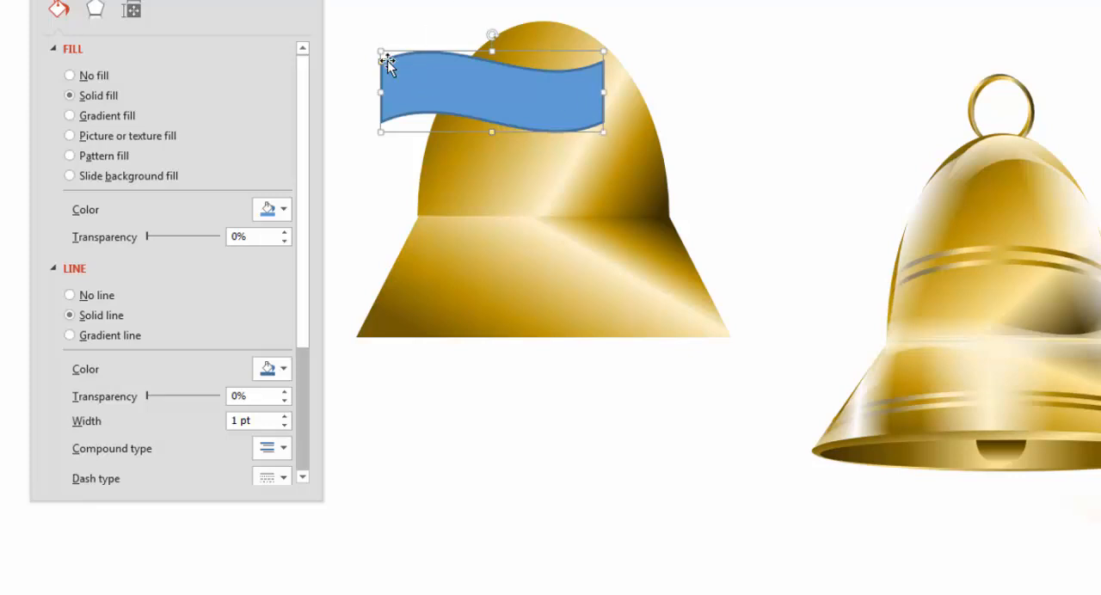
# Deepen the wave's curve and skew its ends into points, and place it across the middle of the dome
pyautogui.moveTo(383, 61); pyautogui.dragTo(384, 95)
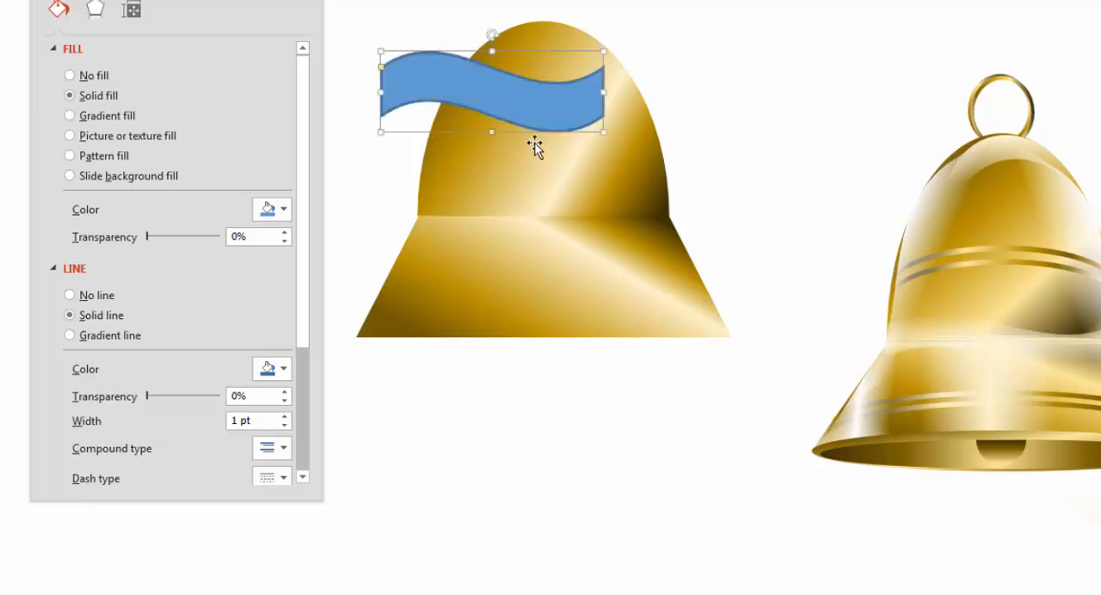
pyautogui.moveTo(493, 136); pyautogui.dragTo(420, 122)
pyautogui.moveTo(507, 98); pyautogui.dragTo(537, 133)
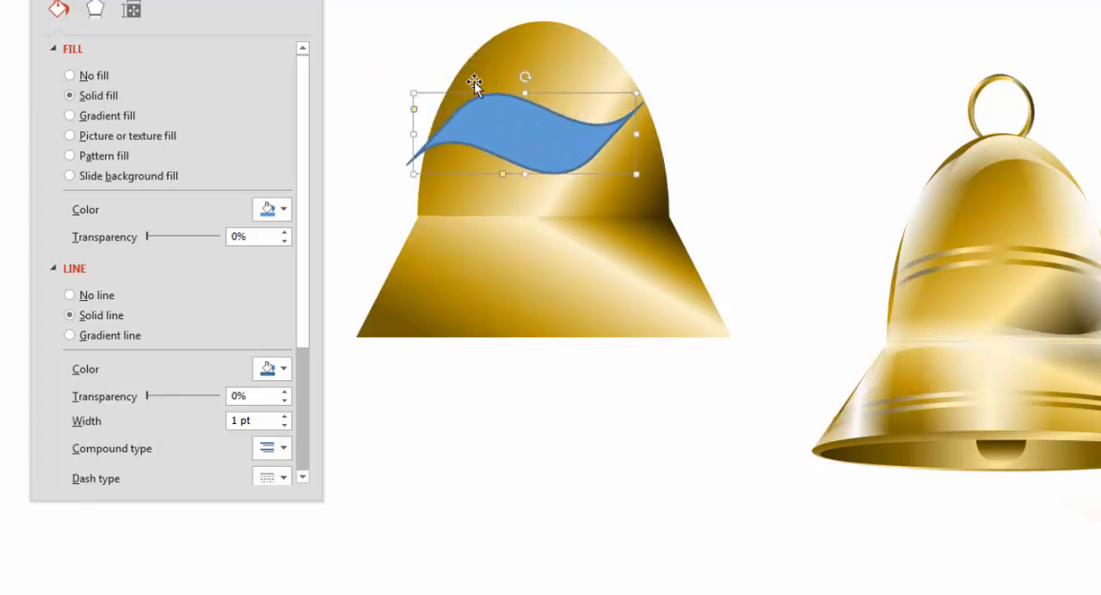
# Rotate the wave a quarter turn counterclockwise over the bell's left half and flip it to slant the opposite way
pyautogui.moveTo(525, 77); pyautogui.dragTo(457, 129)
pyautogui.moveTo(542, 130); pyautogui.dragTo(495, 152)
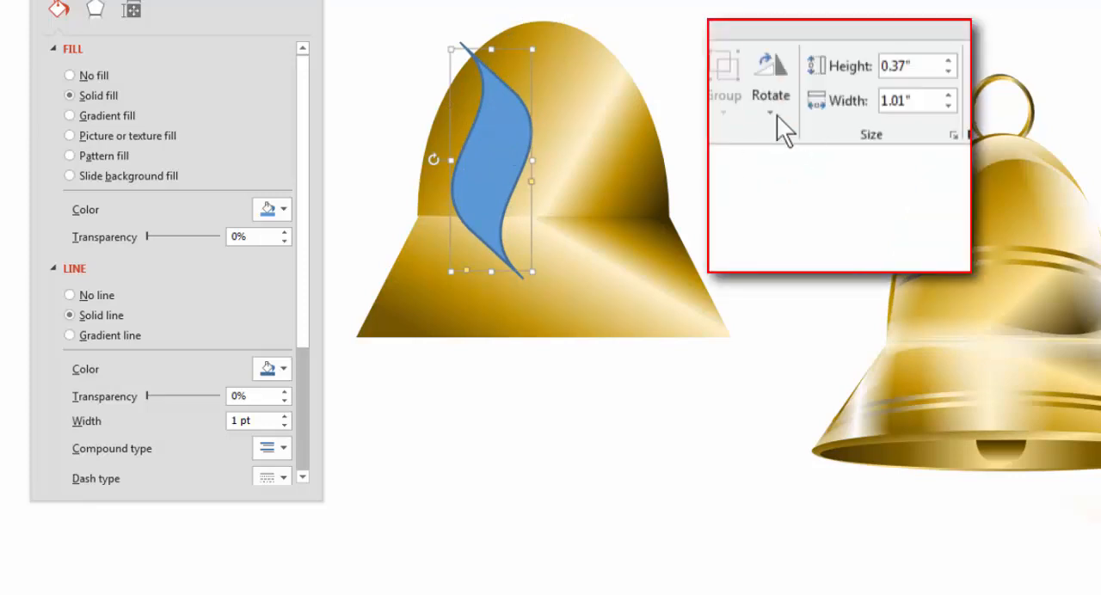
pyautogui.click(777, 115)
pyautogui.click(801, 222)
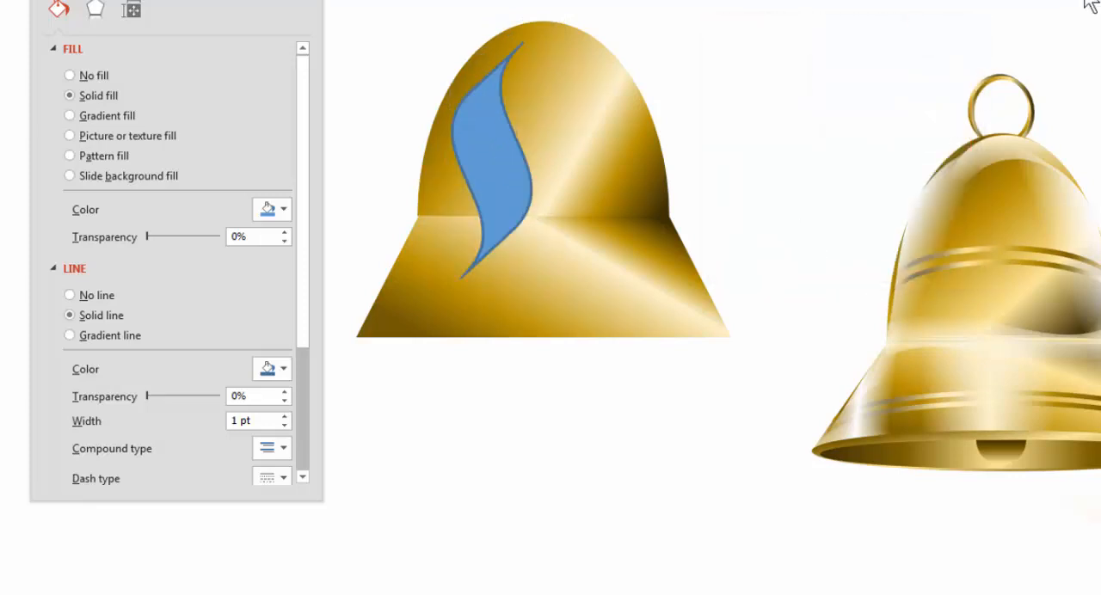
# Tilt the wave clockwise, lengthen it, and move it toward the dome's left edge
pyautogui.click(495, 123)
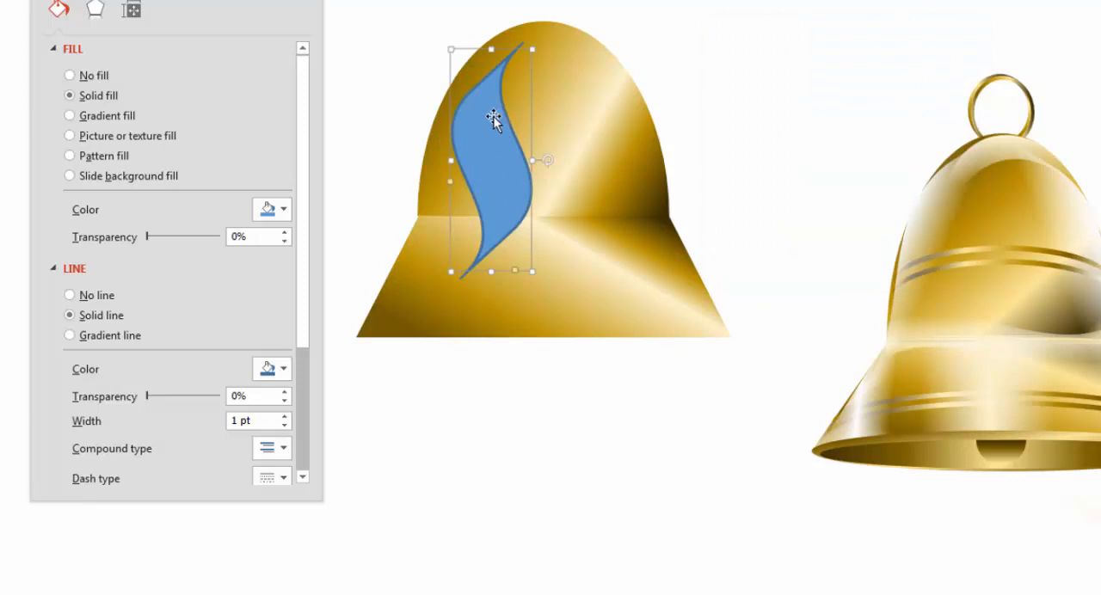
pyautogui.moveTo(495, 120); pyautogui.dragTo(488, 109)
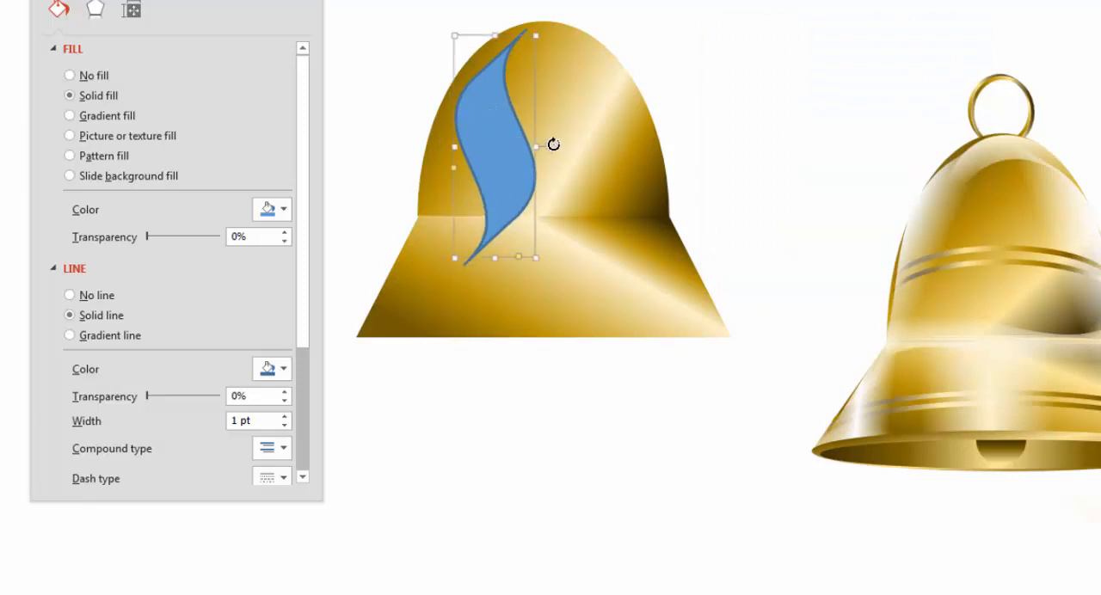
pyautogui.moveTo(553, 144); pyautogui.dragTo(533, 157)
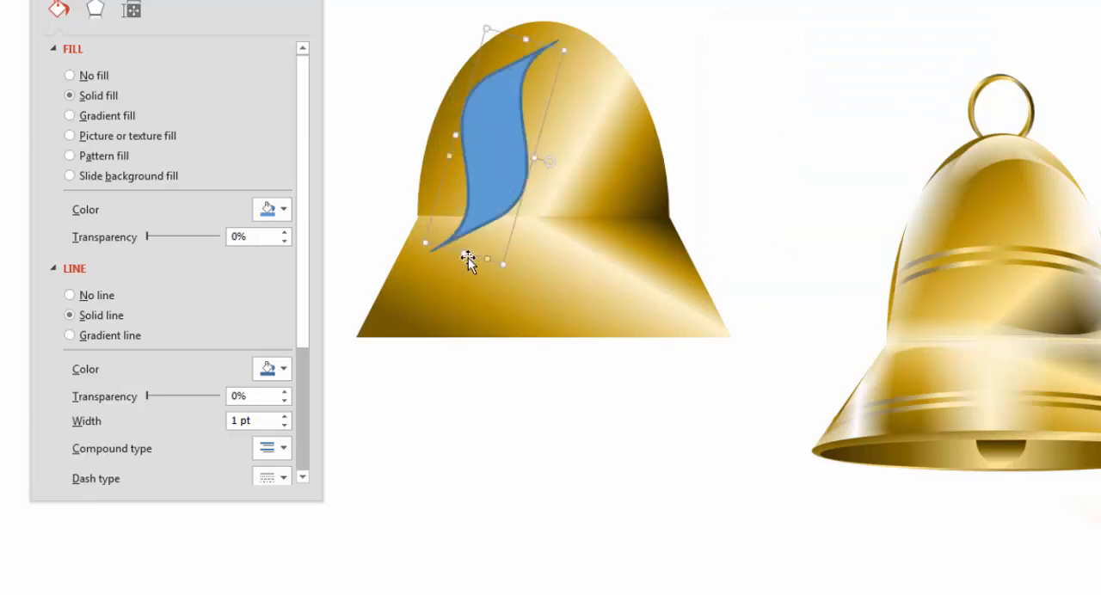
pyautogui.moveTo(464, 254); pyautogui.dragTo(426, 285)
pyautogui.moveTo(487, 189); pyautogui.dragTo(477, 169)
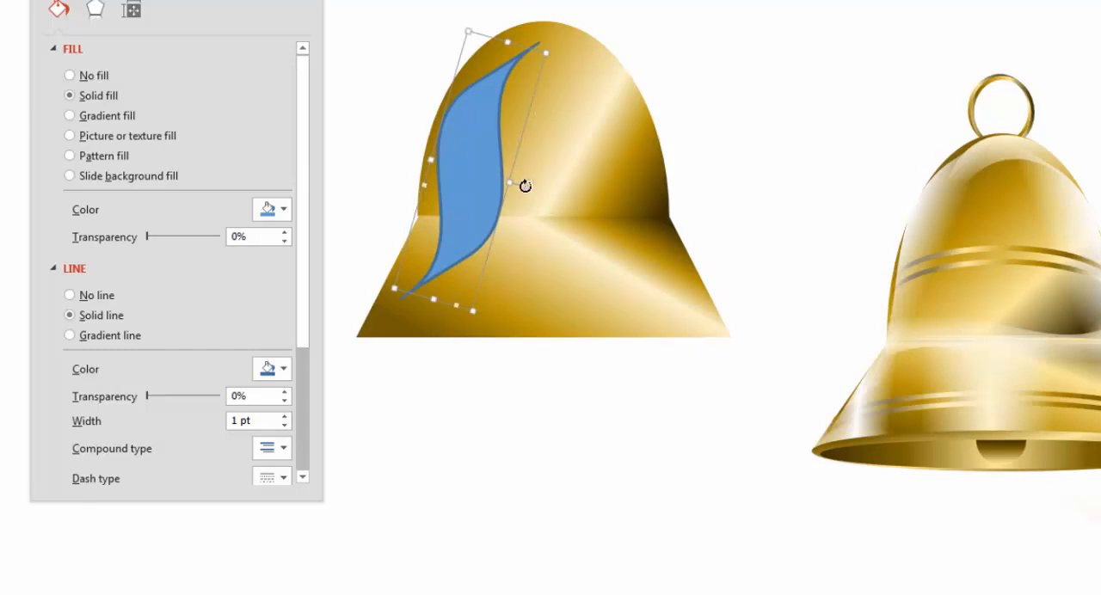
# Narrow the wave, fine-tune its tilt, and fit it along the bell's left edge from dome to trapezoid
pyautogui.moveTo(523, 191); pyautogui.dragTo(521, 190)
pyautogui.moveTo(468, 134); pyautogui.dragTo(465, 120)
pyautogui.moveTo(505, 171); pyautogui.dragTo(465, 157)
pyautogui.press('Escape')
pyautogui.moveTo(454, 168); pyautogui.dragTo(467, 172)
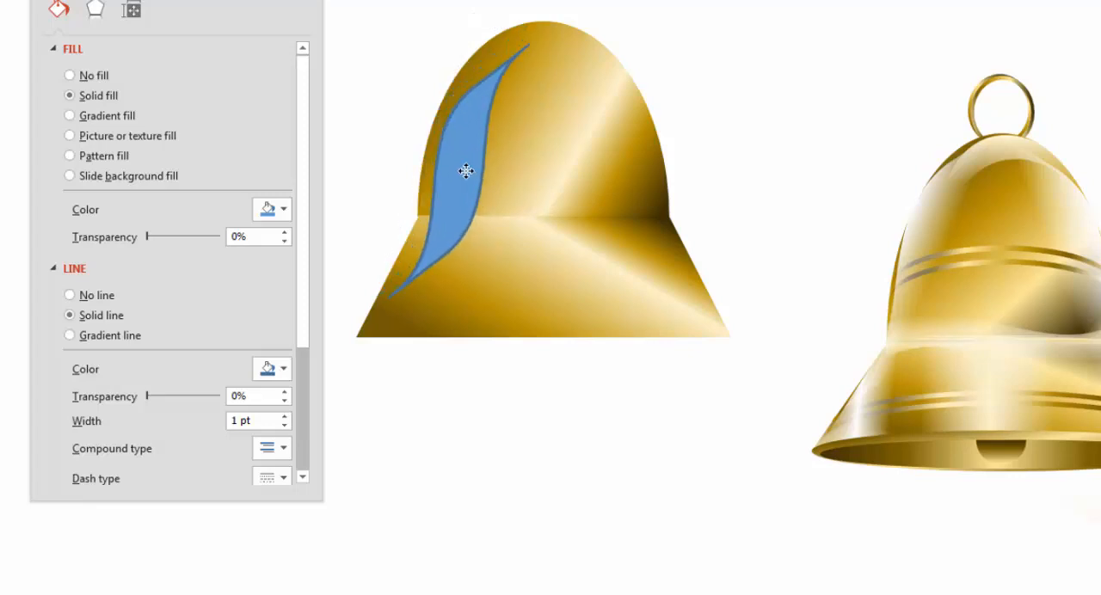
pyautogui.moveTo(480, 113); pyautogui.dragTo(475, 106)
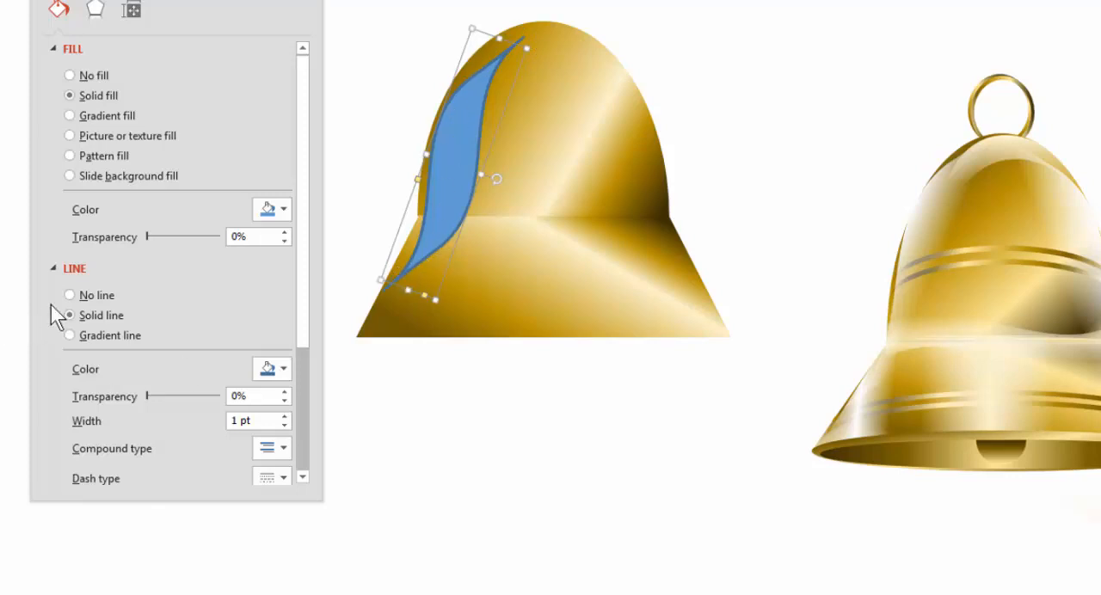
# Remove the wave's outline and give it a linear gradient fill reduced to two stops, with the dark stop at 2%
pyautogui.click(81, 297)
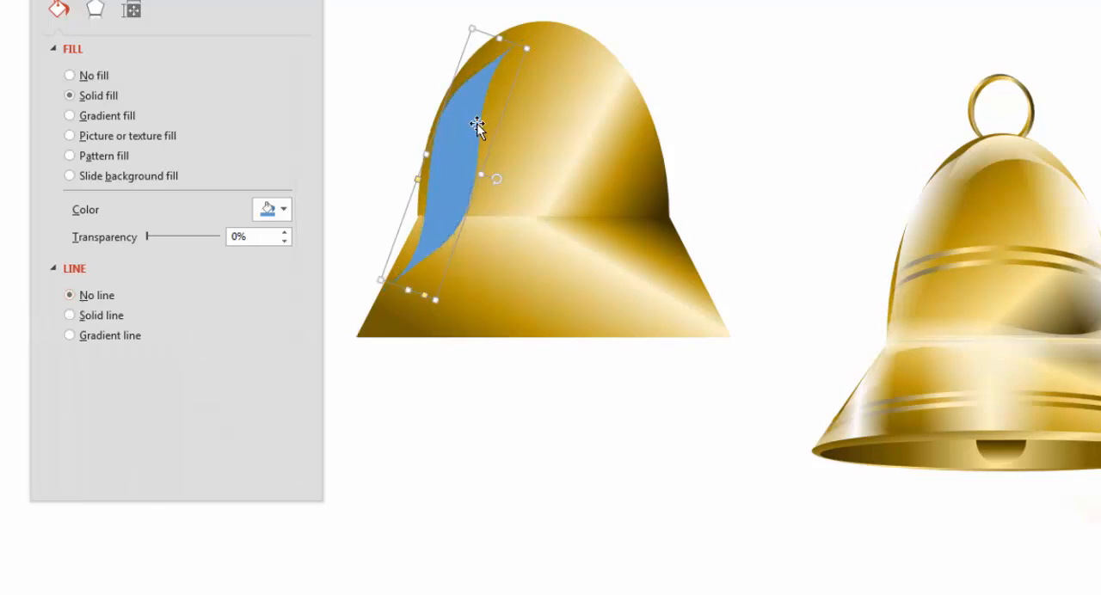
pyautogui.moveTo(477, 123); pyautogui.dragTo(478, 121)
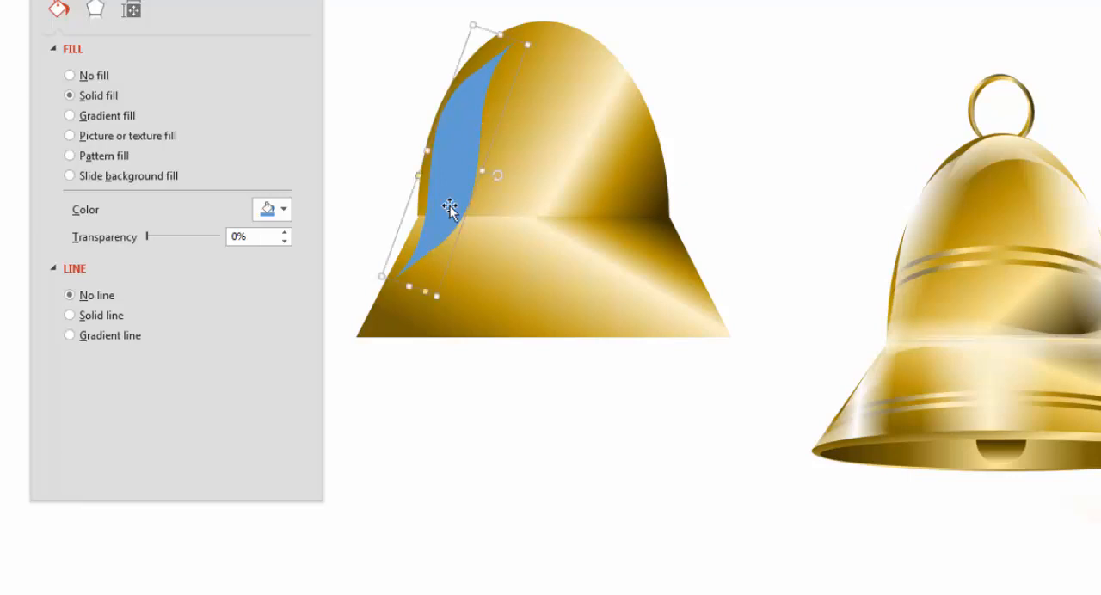
pyautogui.click(112, 112)
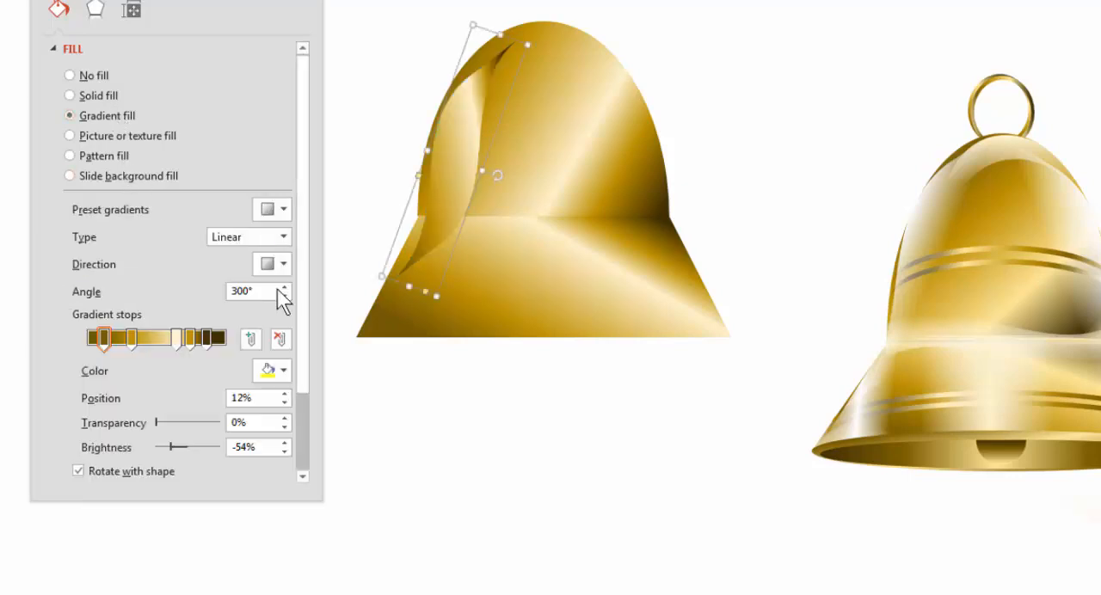
pyautogui.click(190, 340)
pyautogui.moveTo(187, 343); pyautogui.dragTo(263, 345)
pyautogui.moveTo(123, 337); pyautogui.dragTo(116, 383)
pyautogui.moveTo(99, 342); pyautogui.dragTo(85, 341)
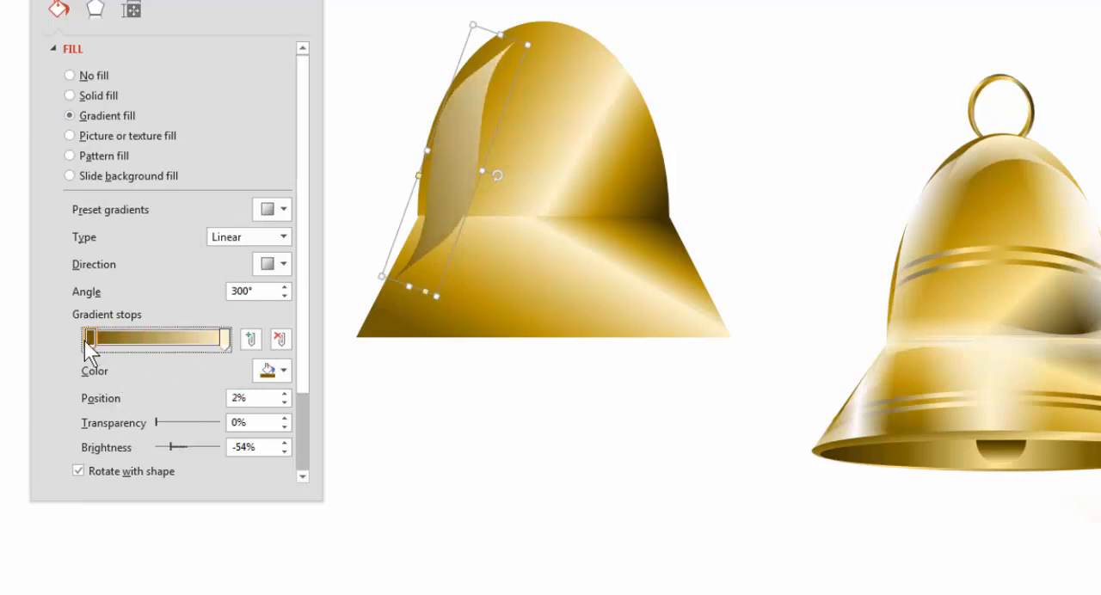
# Color both of the wave's gradient stops white
pyautogui.click(270, 370)
pyautogui.click(260, 413)
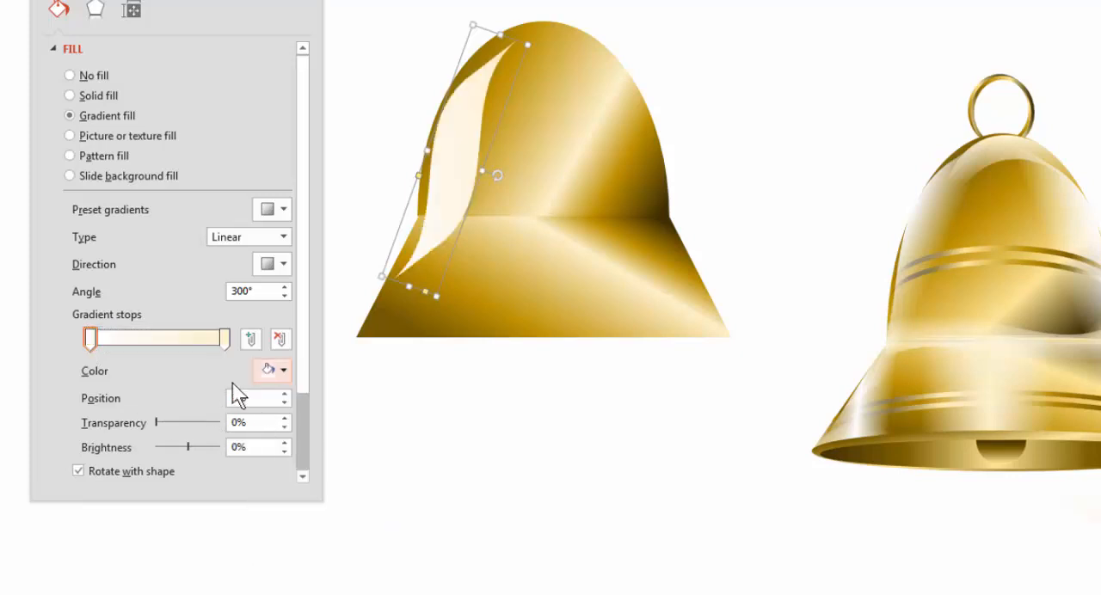
pyautogui.click(224, 338)
pyautogui.click(270, 371)
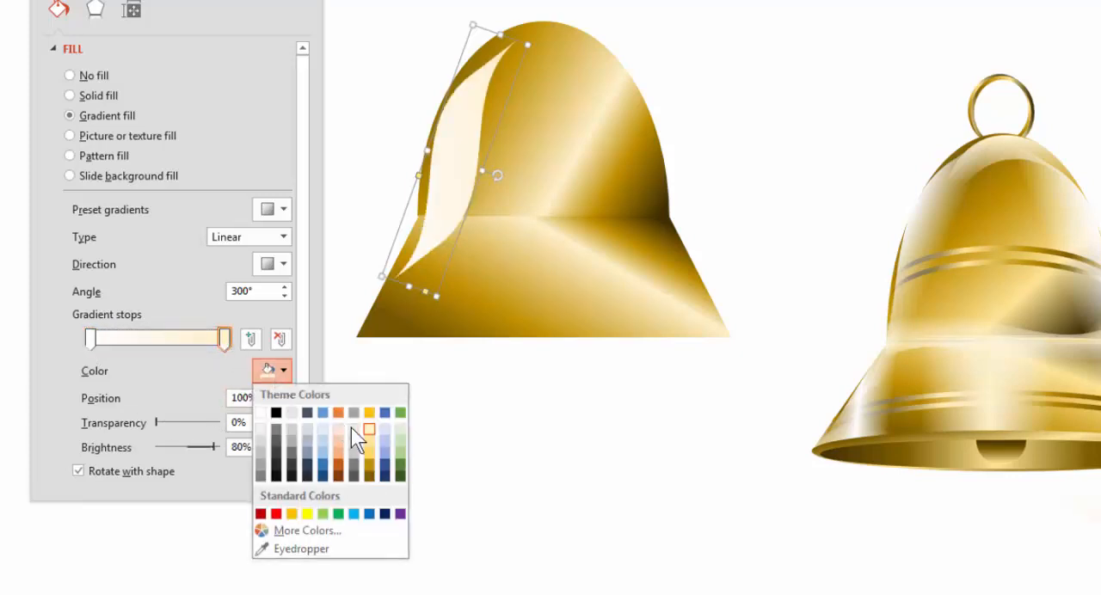
pyautogui.click(264, 413)
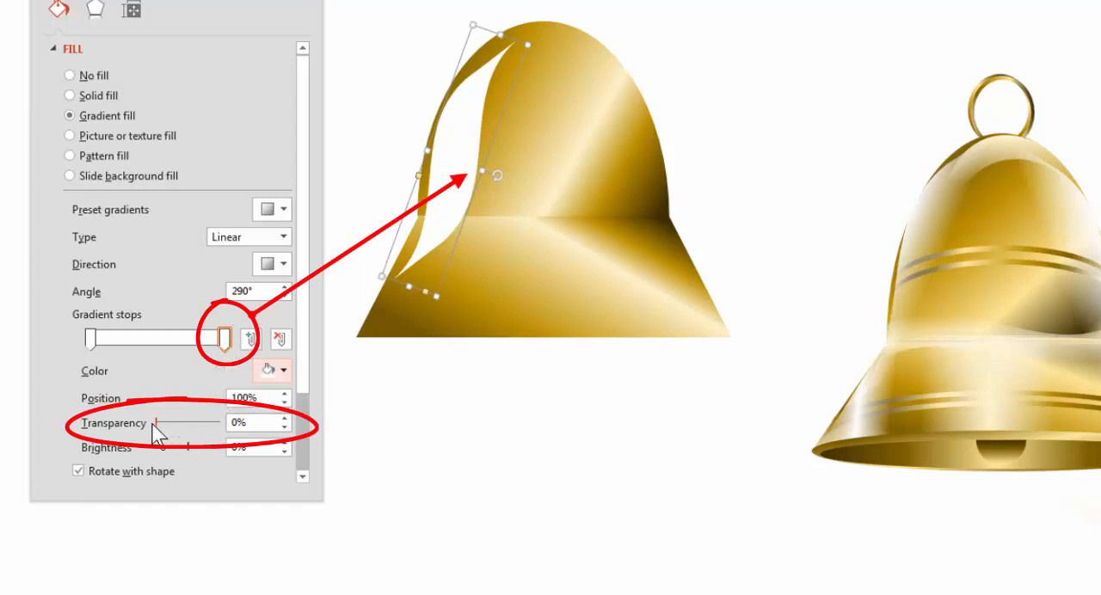
# Set the wave's end gradient stop to 100% transparency at position 62%, and the gradient angle to 270°
pyautogui.moveTo(157, 423); pyautogui.dragTo(220, 422)
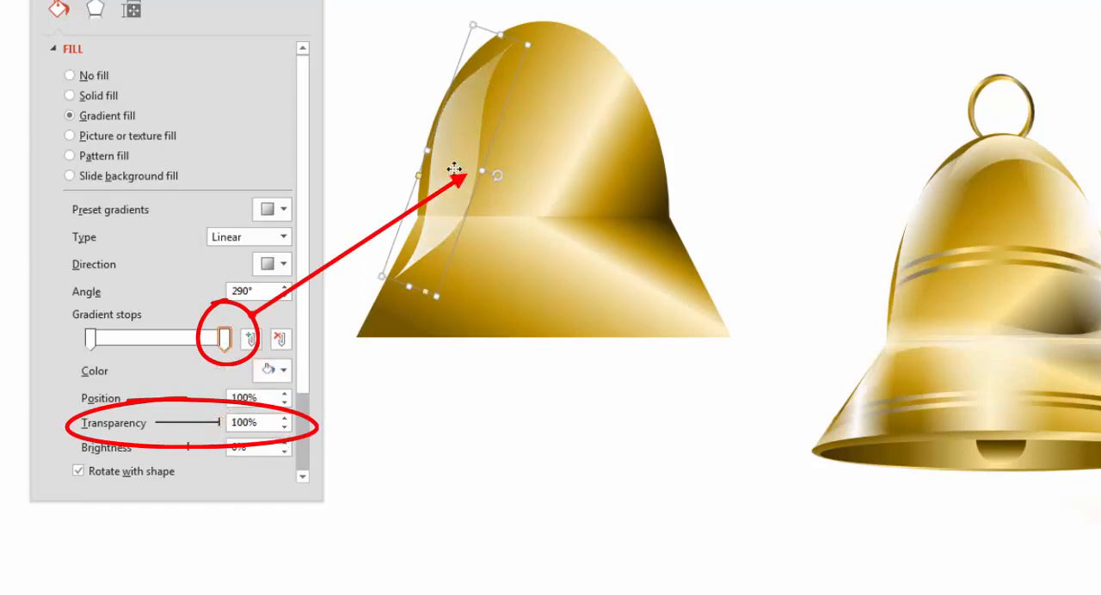
pyautogui.moveTo(454, 169); pyautogui.dragTo(457, 156)
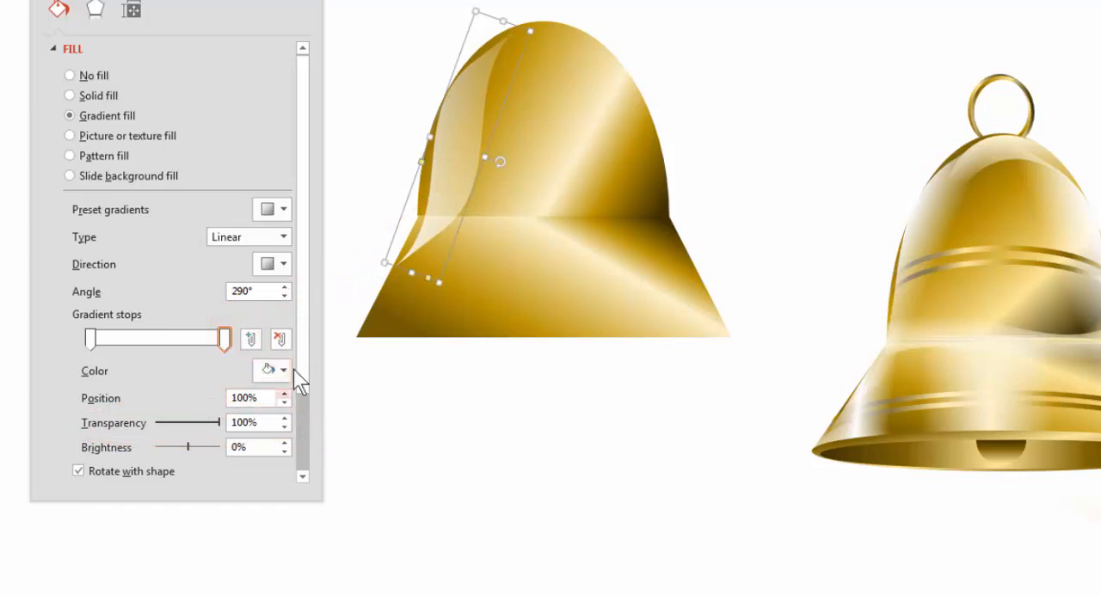
pyautogui.click(284, 293)
pyautogui.click(284, 293)
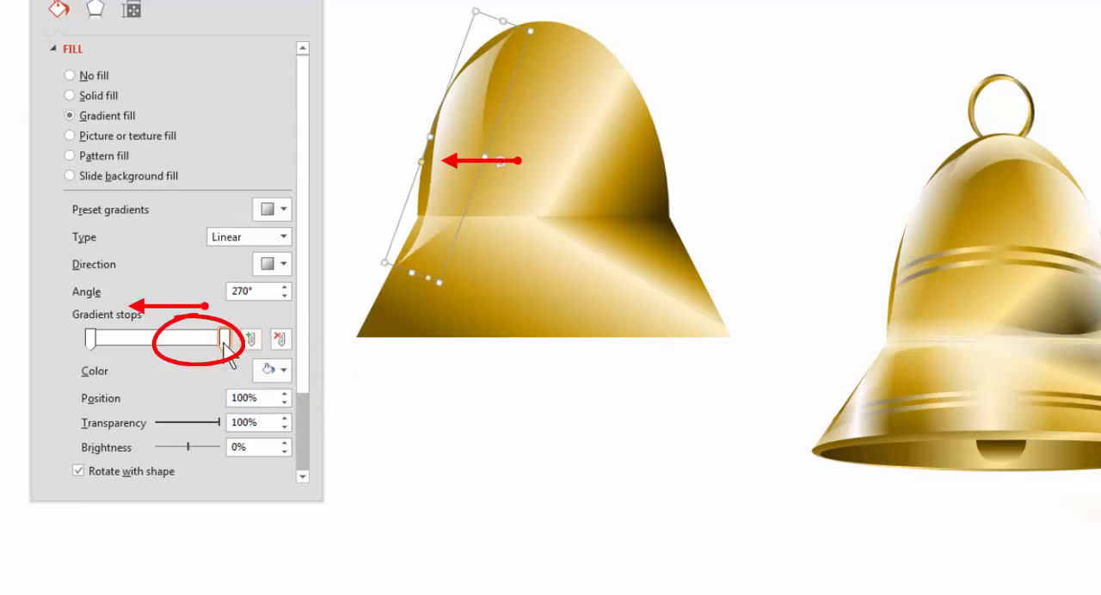
pyautogui.moveTo(224, 344); pyautogui.dragTo(172, 347)
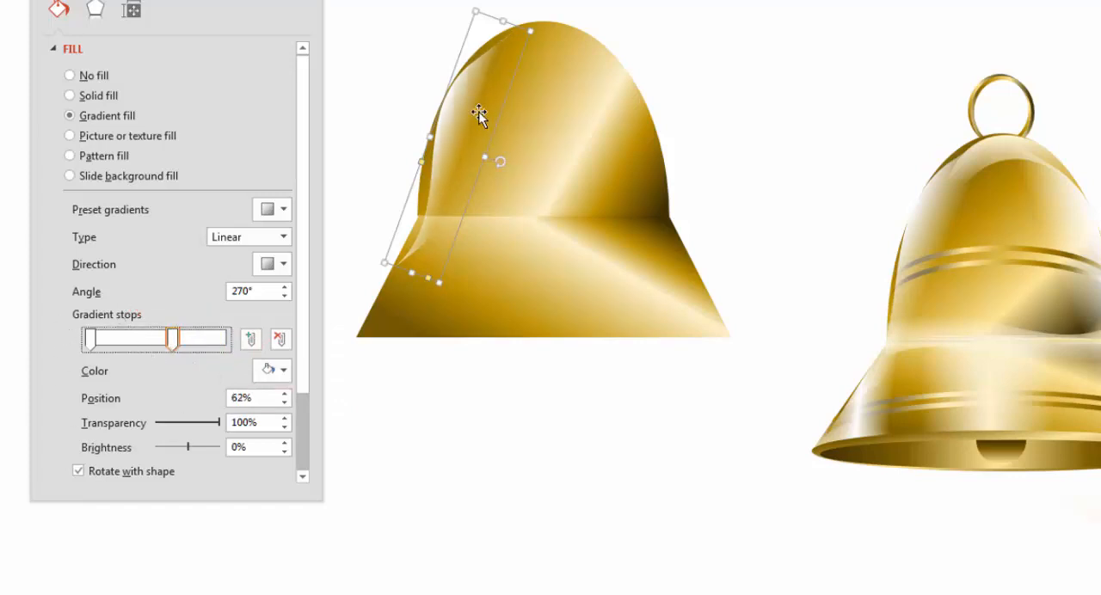
# Stretch the wave highlight slightly longer and nudge it to follow the bell's left edge, checking the fit deselected
pyautogui.moveTo(455, 111)
pyautogui.mouseDown()
pyautogui.moveTo(444, 130)
pyautogui.moveTo(453, 121)
pyautogui.mouseUp()
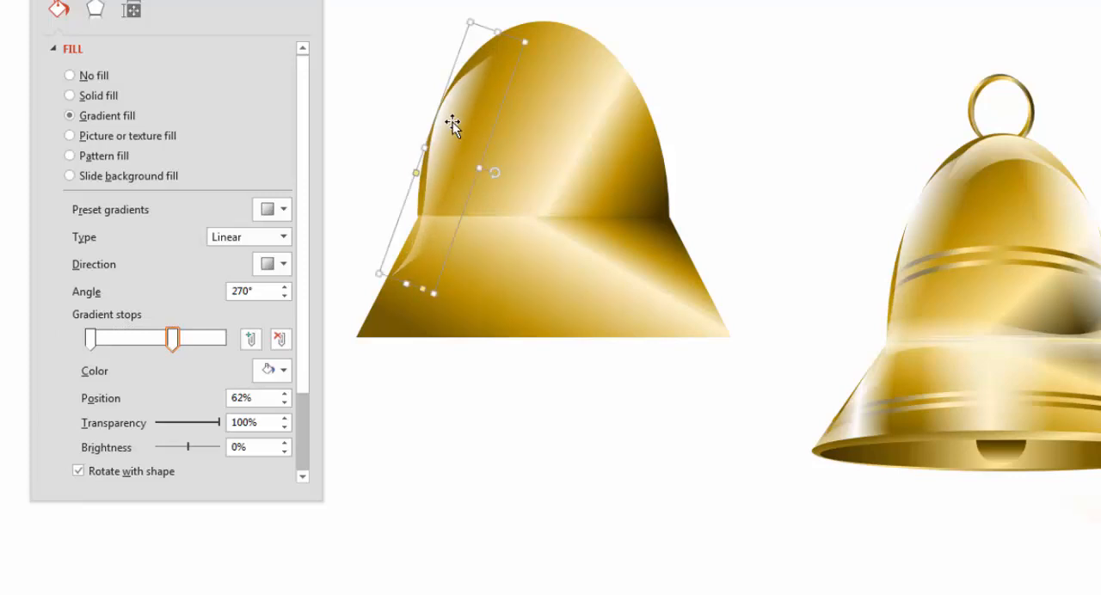
pyautogui.press('Escape')
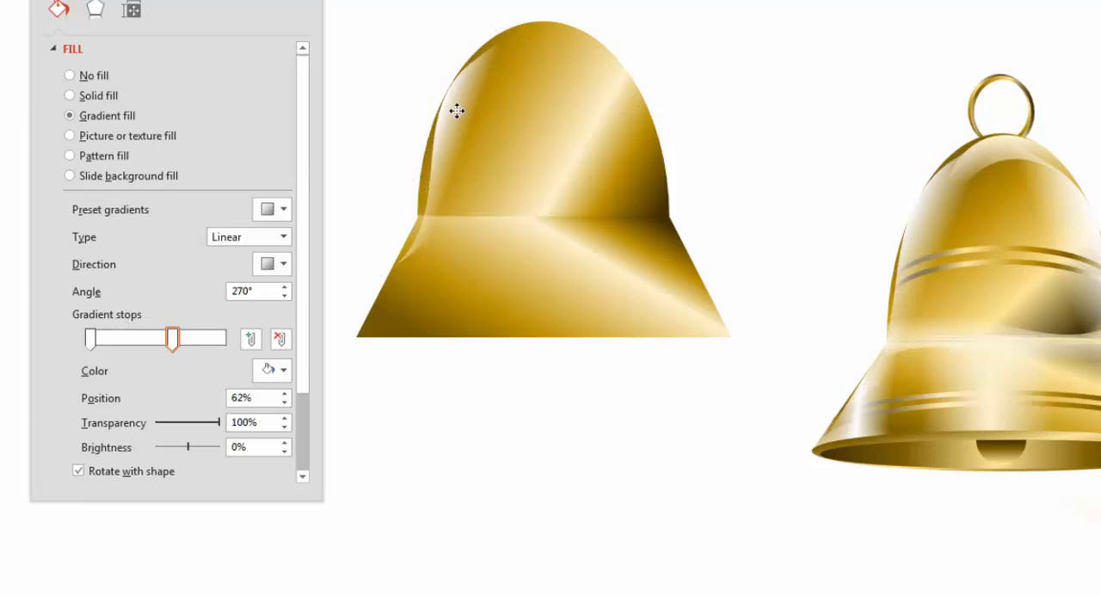
pyautogui.moveTo(457, 111); pyautogui.dragTo(457, 111)
pyautogui.moveTo(410, 273); pyautogui.dragTo(407, 285)
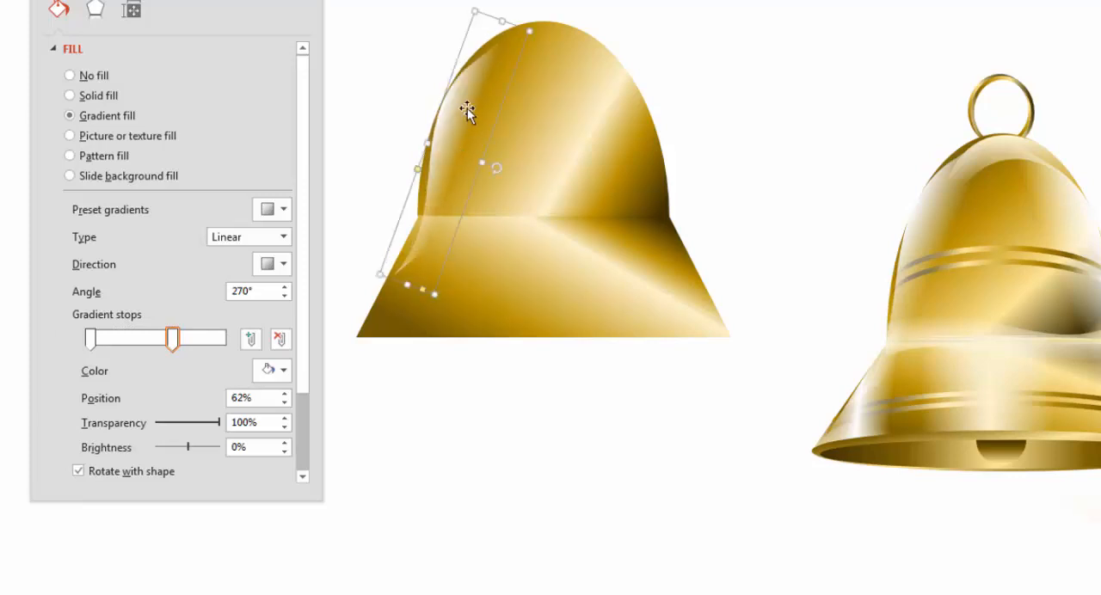
pyautogui.press('Escape')
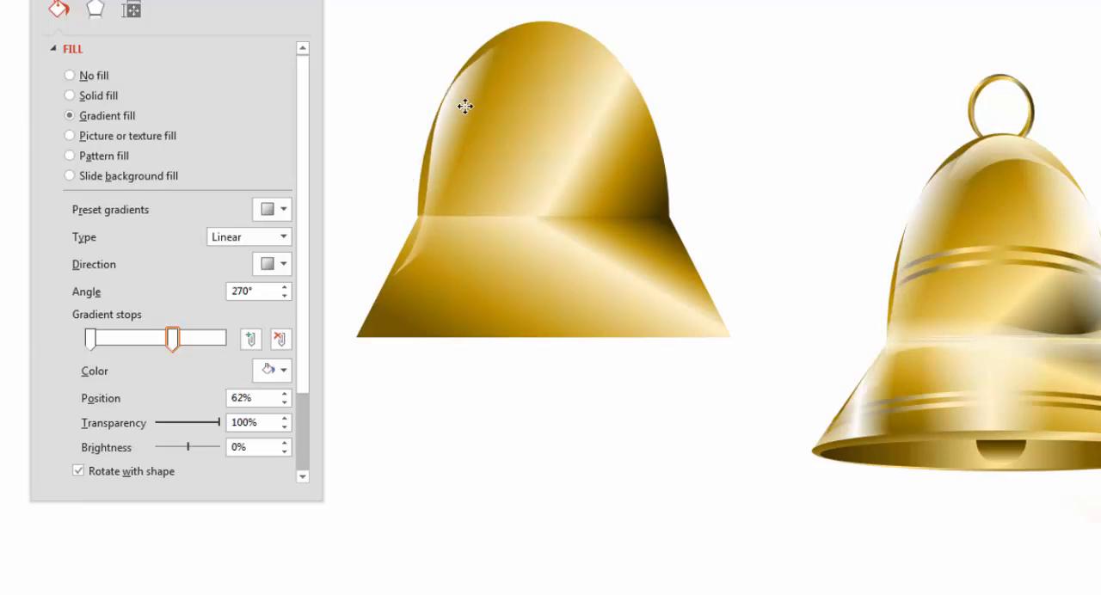
# Duplicate the left wave highlight, flip the copy horizontally, and align it along the bell's right edge
pyautogui.click(464, 107)
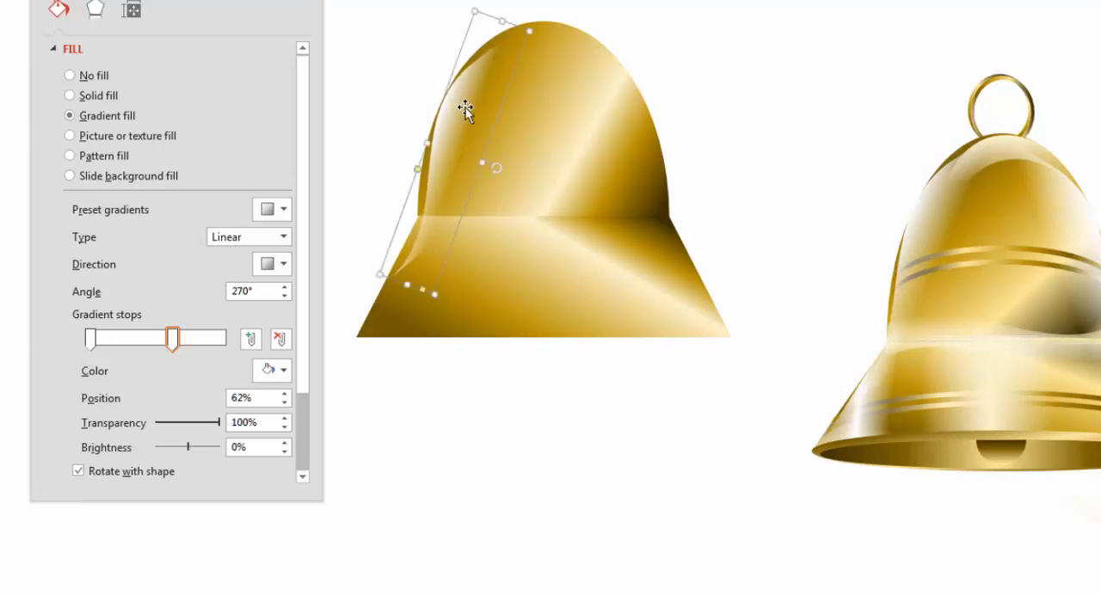
pyautogui.moveTo(465, 106); pyautogui.dragTo(574, 107)
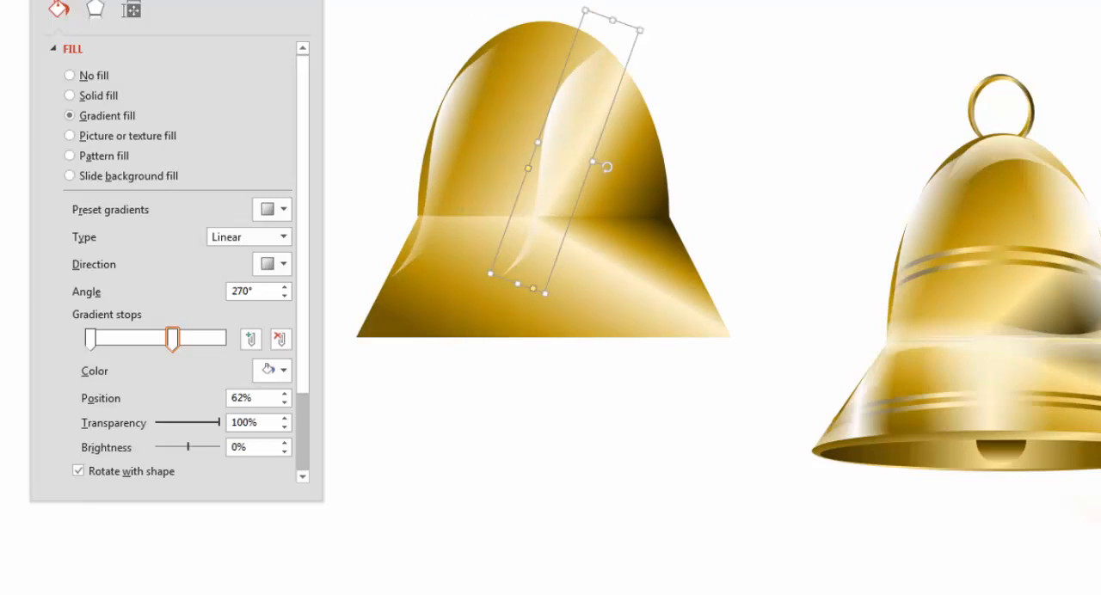
pyautogui.click(762, 105)
pyautogui.click(802, 222)
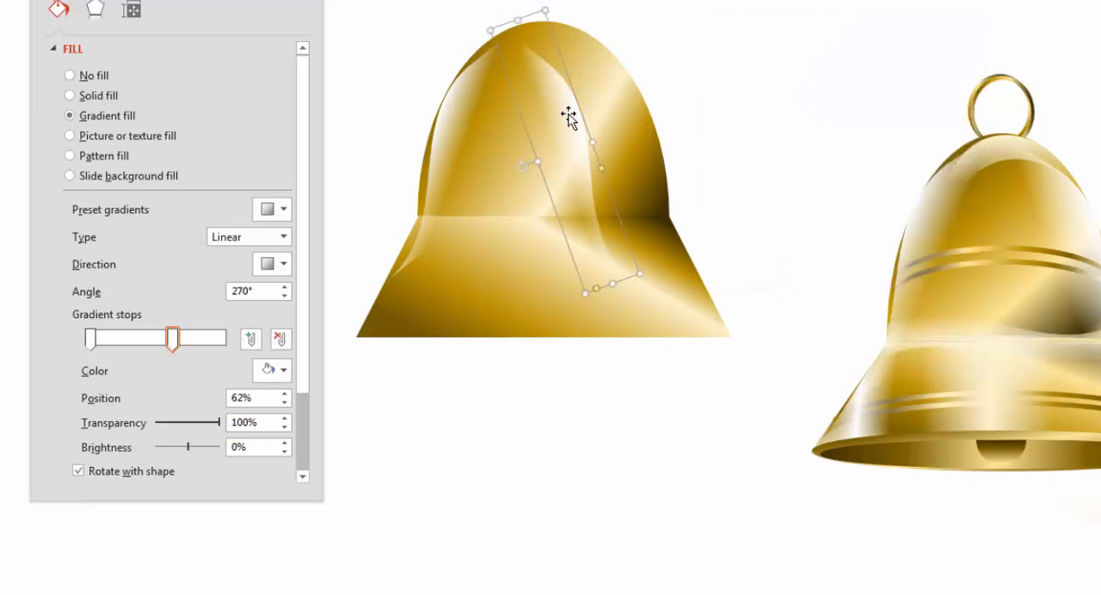
pyautogui.moveTo(568, 117); pyautogui.dragTo(634, 115)
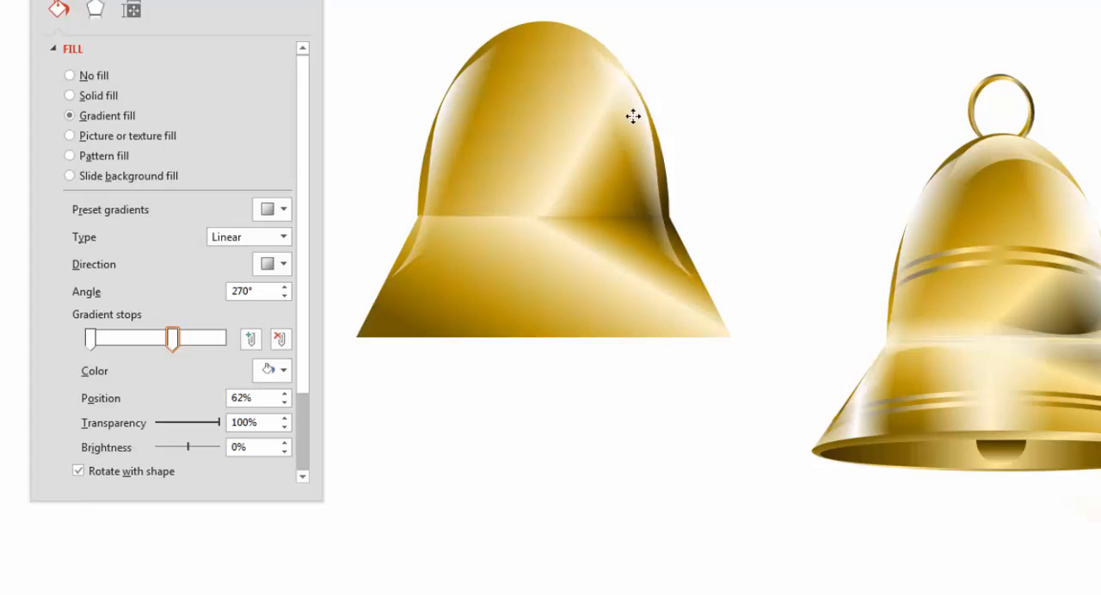
pyautogui.moveTo(634, 117); pyautogui.dragTo(634, 117)
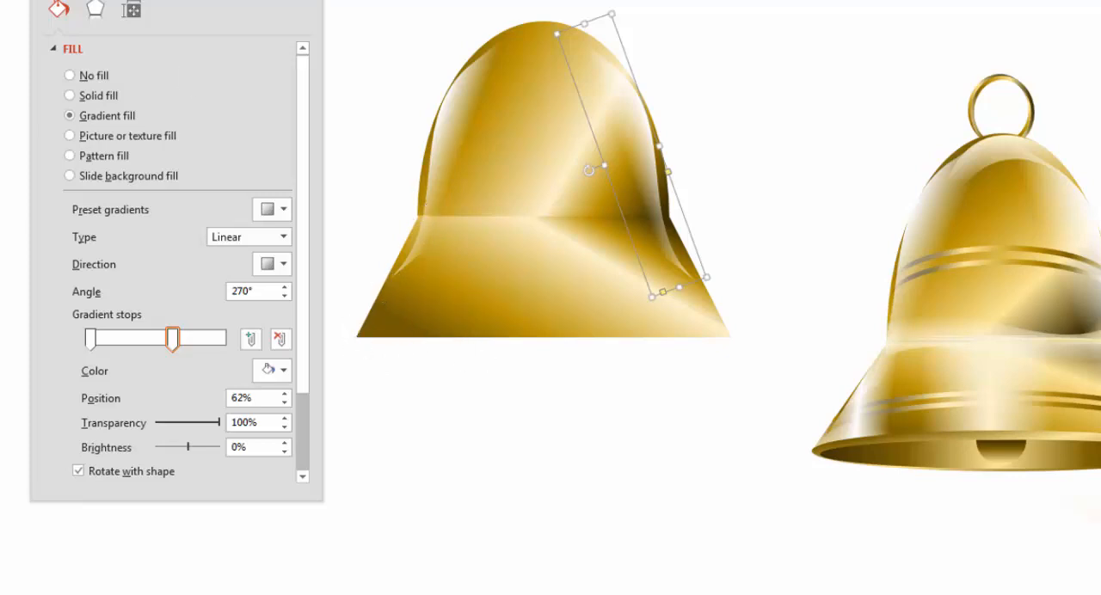
# Draw a Right Triangle and place it over the trapezoid's left side with its long edge following the slope
pyautogui.click(676, 1)
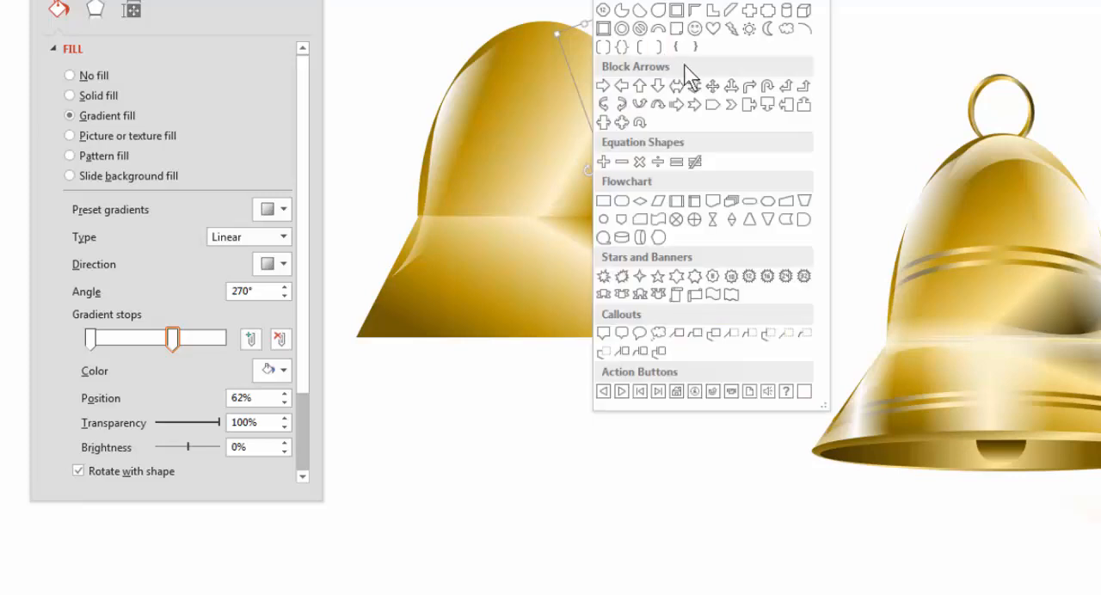
pyautogui.click(675, 11)
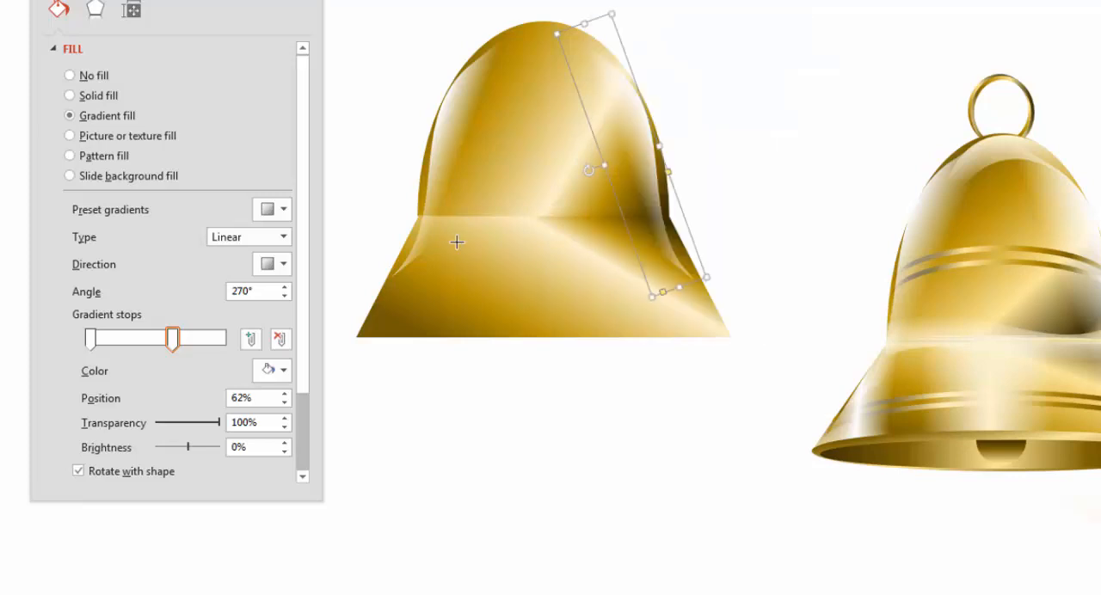
pyautogui.moveTo(437, 226)
pyautogui.mouseDown()
pyautogui.moveTo(555, 312)
pyautogui.moveTo(521, 326)
pyautogui.mouseUp()
pyautogui.moveTo(484, 211)
pyautogui.mouseDown()
pyautogui.moveTo(445, 233)
pyautogui.moveTo(415, 293)
pyautogui.moveTo(431, 288)
pyautogui.moveTo(412, 280)
pyautogui.mouseUp()
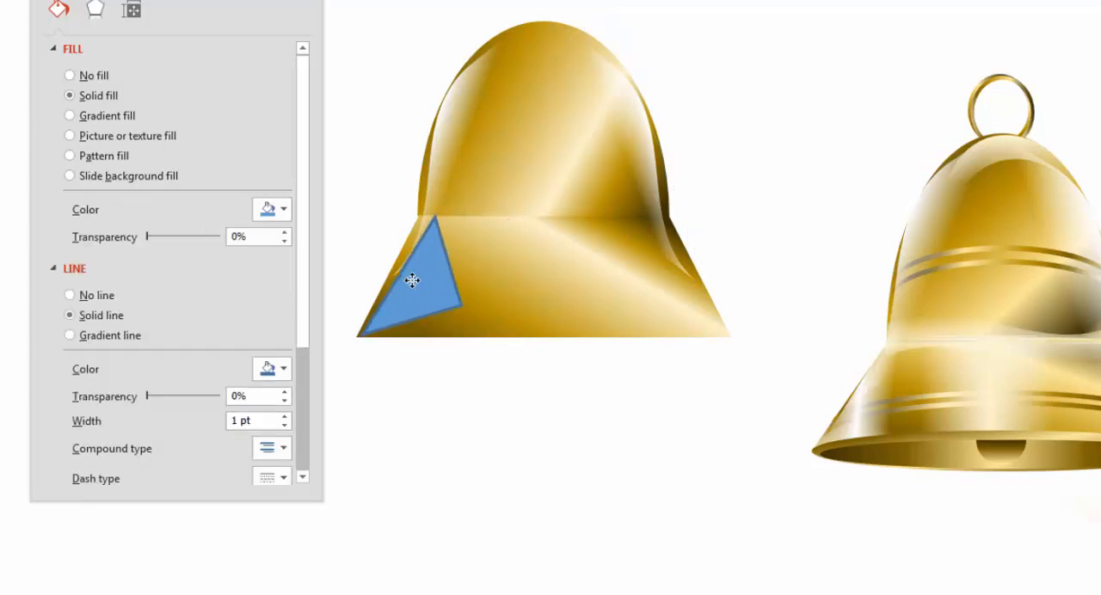
# Enlarge the triangle and rotate it so its long edge spans the trapezoid's left slope
pyautogui.moveTo(332, 291); pyautogui.dragTo(338, 296)
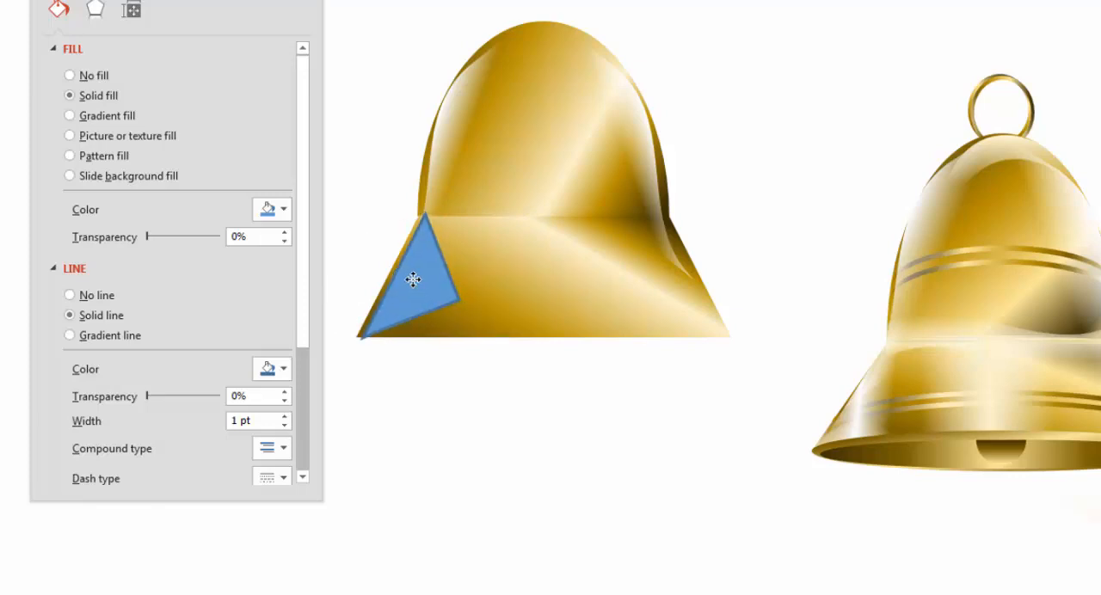
pyautogui.moveTo(457, 299)
pyautogui.mouseDown()
pyautogui.moveTo(484, 319)
pyautogui.moveTo(469, 315)
pyautogui.mouseUp()
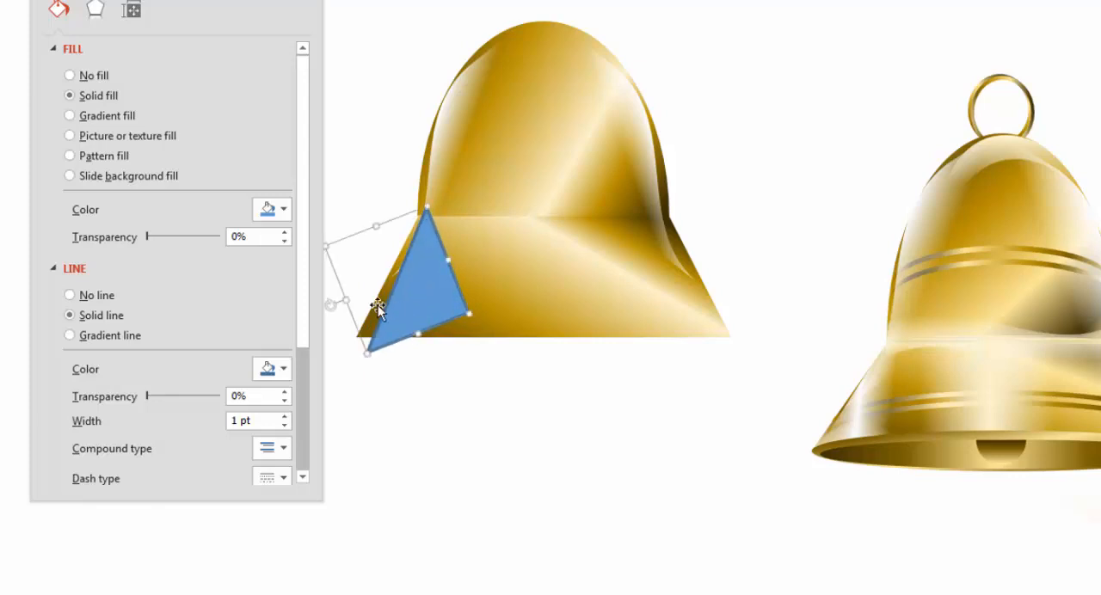
pyautogui.moveTo(329, 303); pyautogui.dragTo(422, 308)
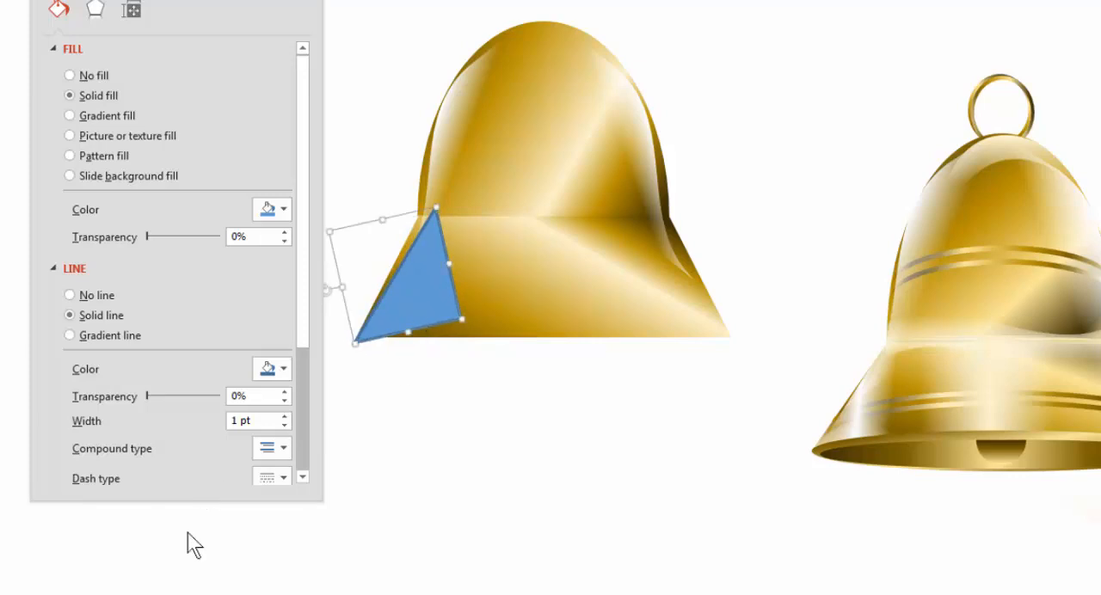
# Copy the left wave highlight's formatting onto the triangle, and rotate and nudge the triangle to fit the trapezoid's left slope
pyautogui.click(456, 102)
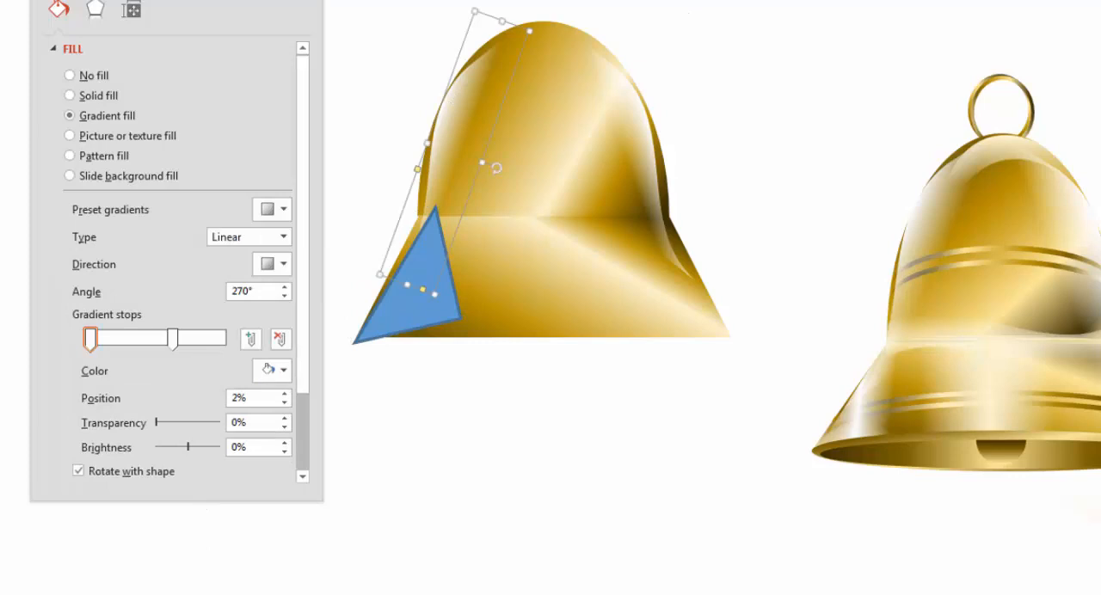
pyautogui.click(408, 311)
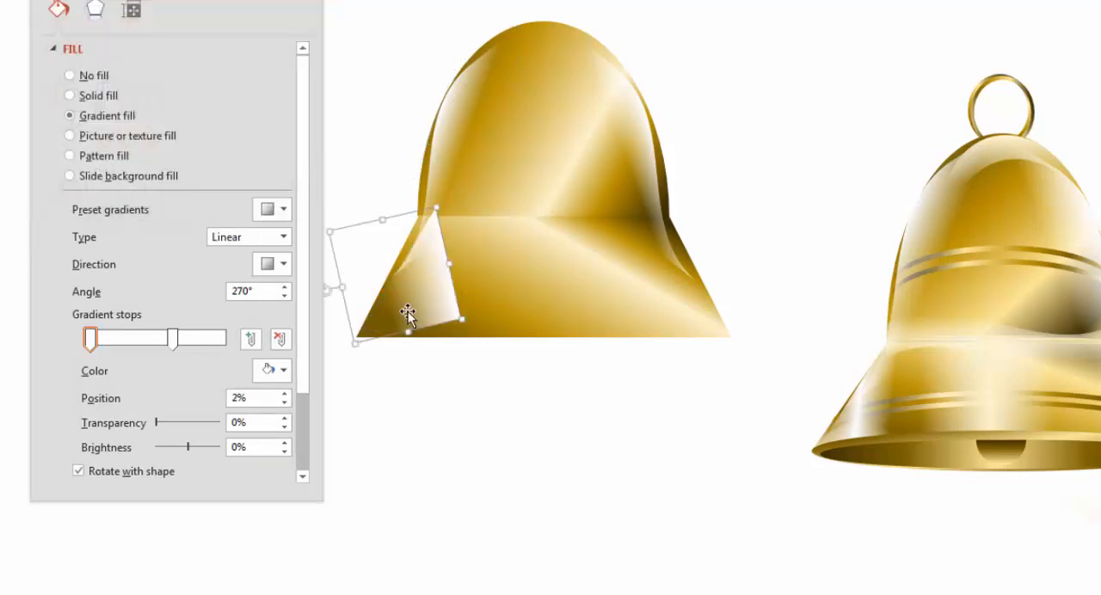
pyautogui.moveTo(438, 298); pyautogui.dragTo(432, 299)
pyautogui.moveTo(326, 294); pyautogui.dragTo(331, 301)
pyautogui.moveTo(437, 298); pyautogui.dragTo(439, 303)
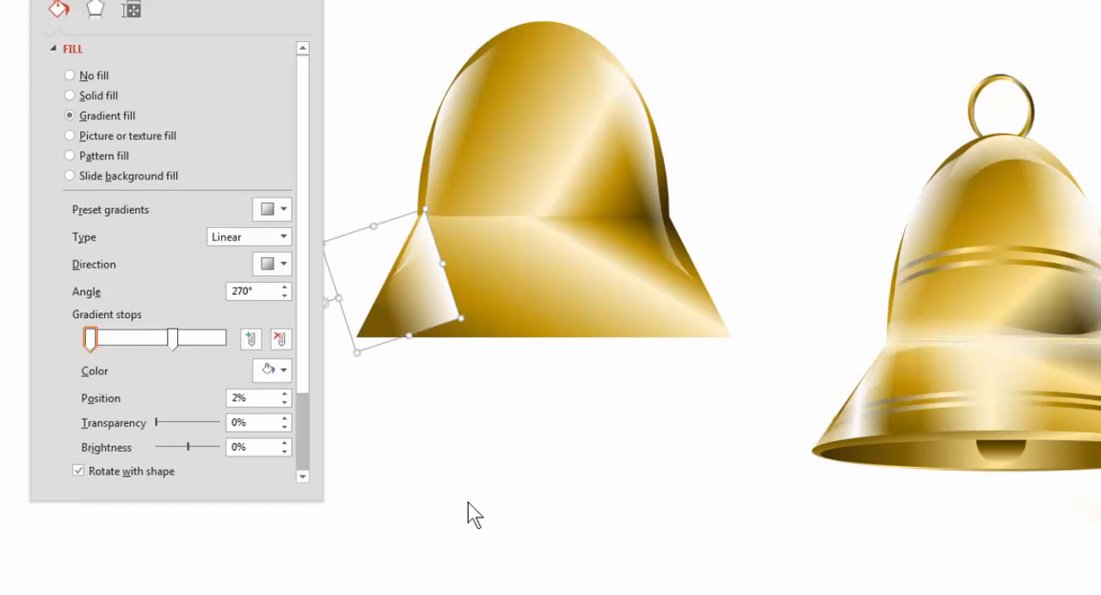
# Make the triangle highlight's middle gradient stop opaque at 50% position, and set its first stop to 100% transparency
pyautogui.click(221, 335)
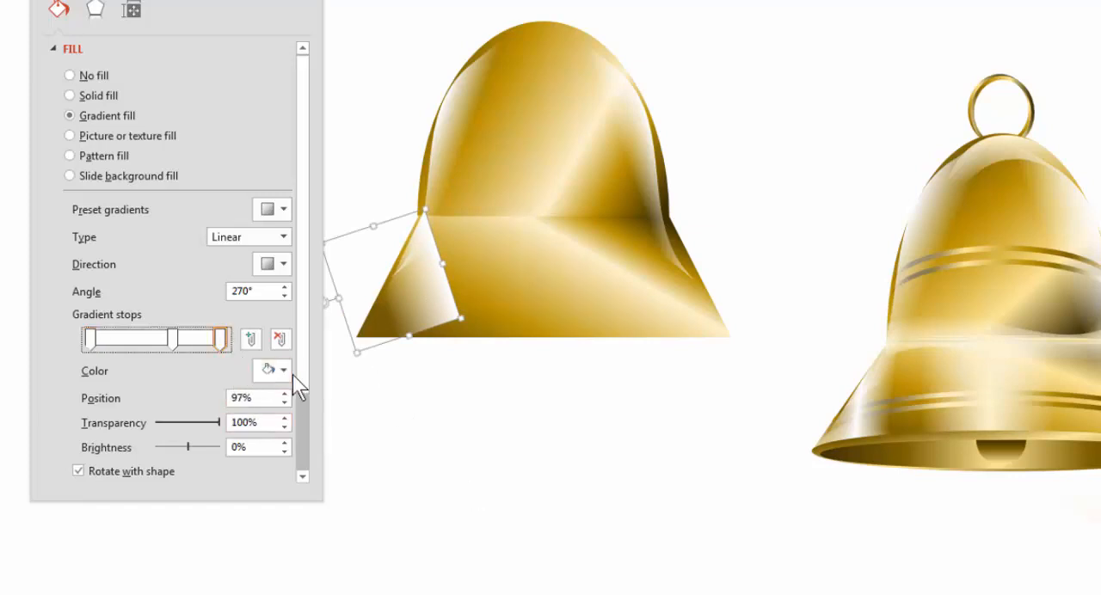
pyautogui.click(283, 370)
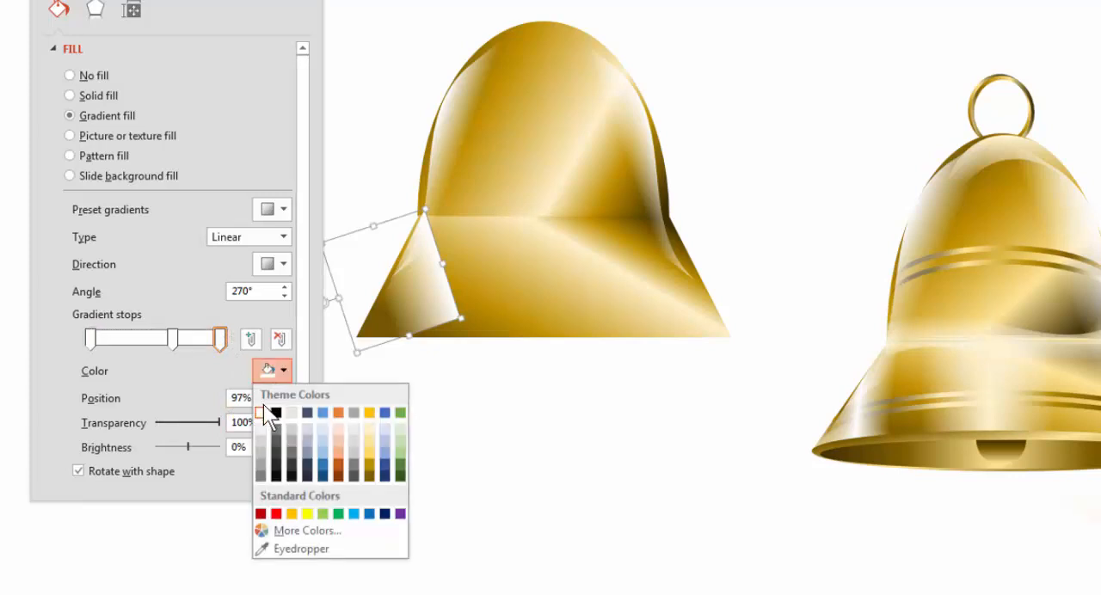
pyautogui.click(220, 351)
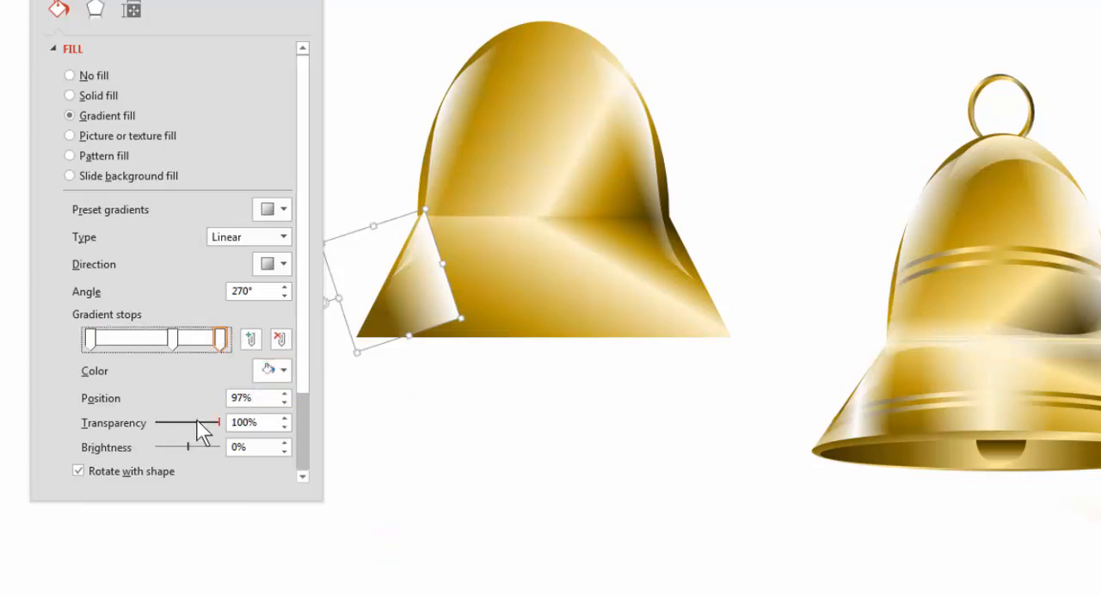
pyautogui.moveTo(172, 339); pyautogui.dragTo(156, 340)
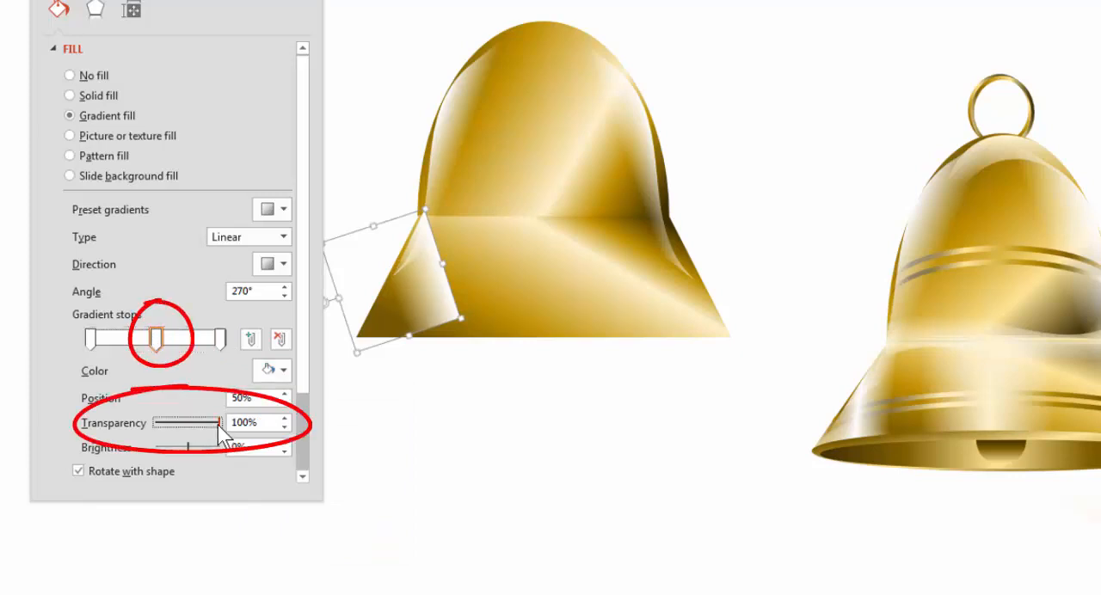
pyautogui.moveTo(218, 424); pyautogui.dragTo(148, 425)
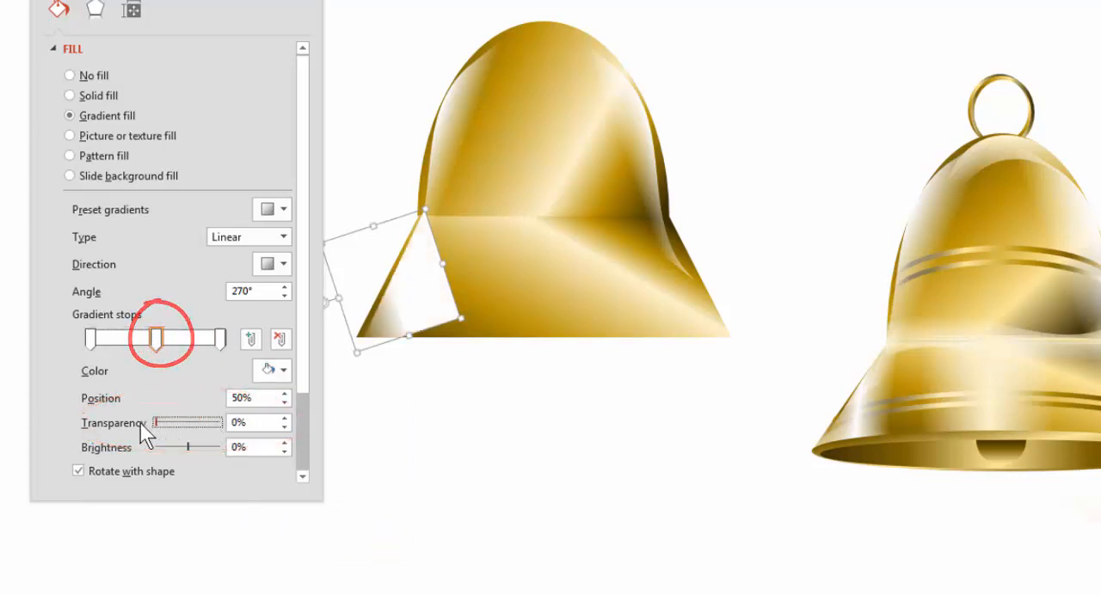
pyautogui.click(87, 338)
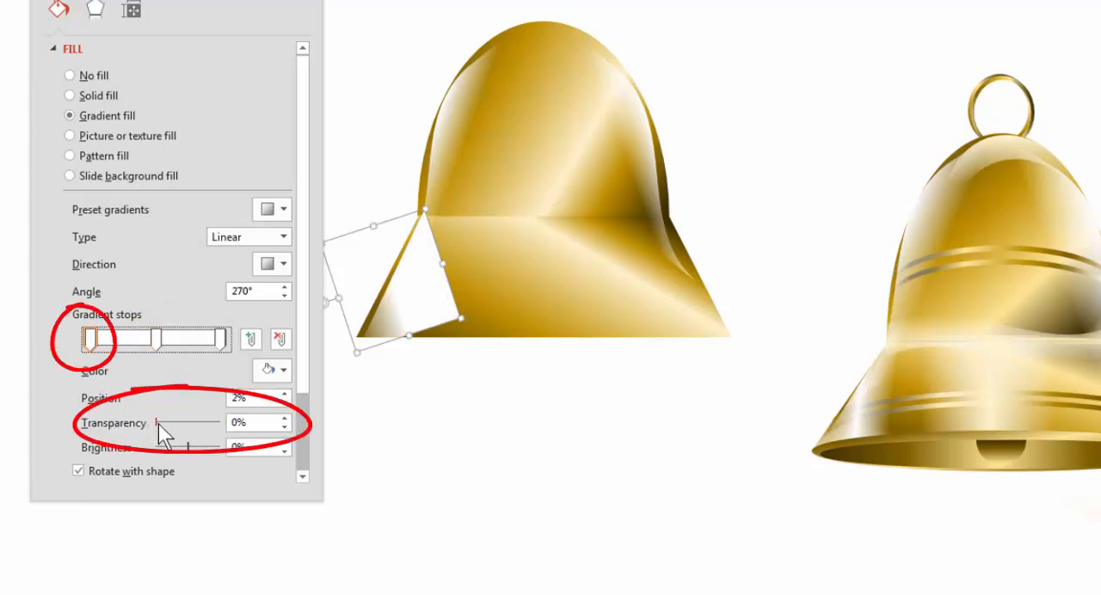
pyautogui.moveTo(158, 423); pyautogui.dragTo(222, 423)
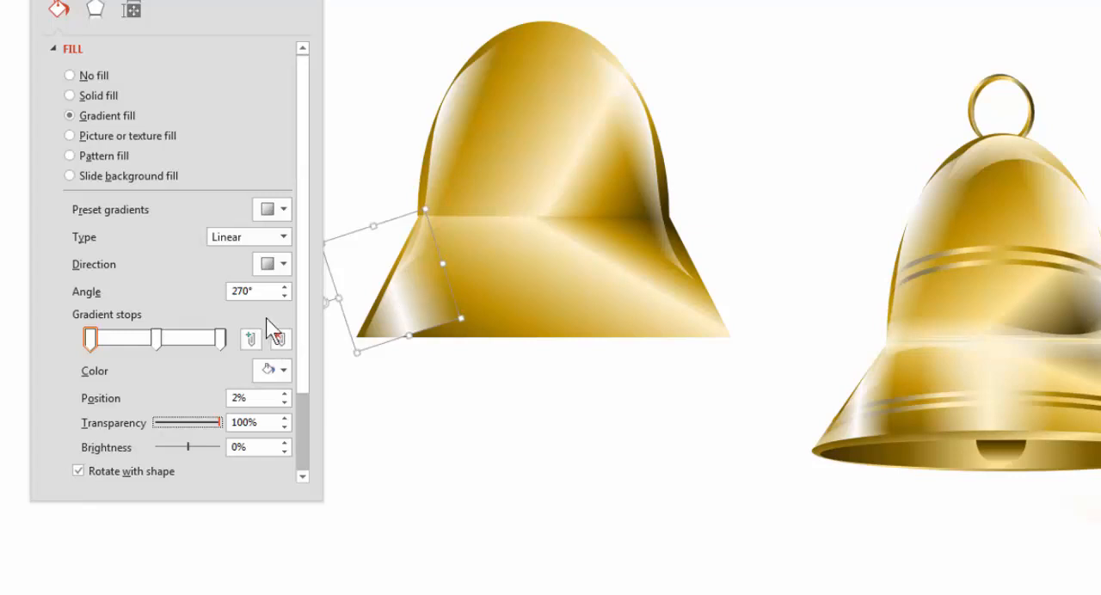
# Set the triangle highlight's gradient angle to 280°
pyautogui.click(283, 286)
pyautogui.click(283, 286)
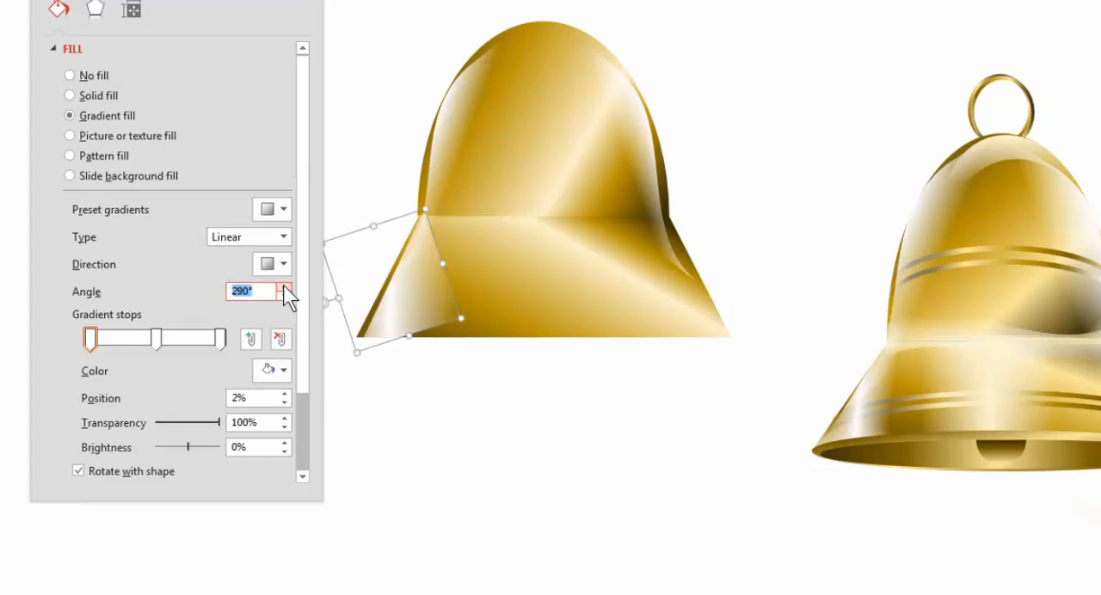
pyautogui.click(283, 287)
pyautogui.click(283, 296)
pyautogui.click(283, 296)
pyautogui.click(283, 296)
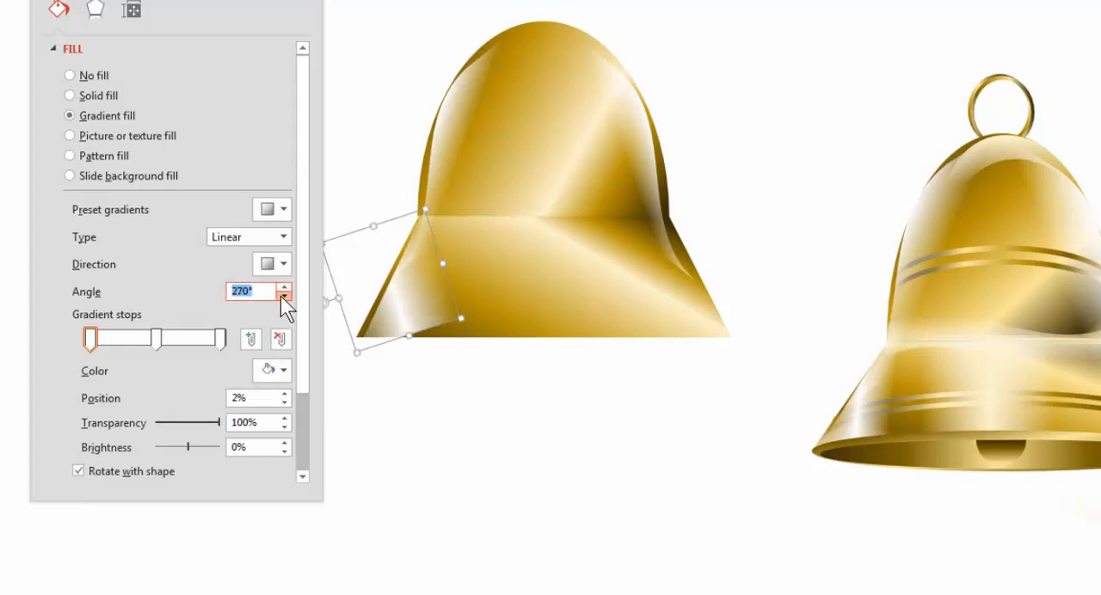
pyautogui.click(283, 296)
pyautogui.click(283, 295)
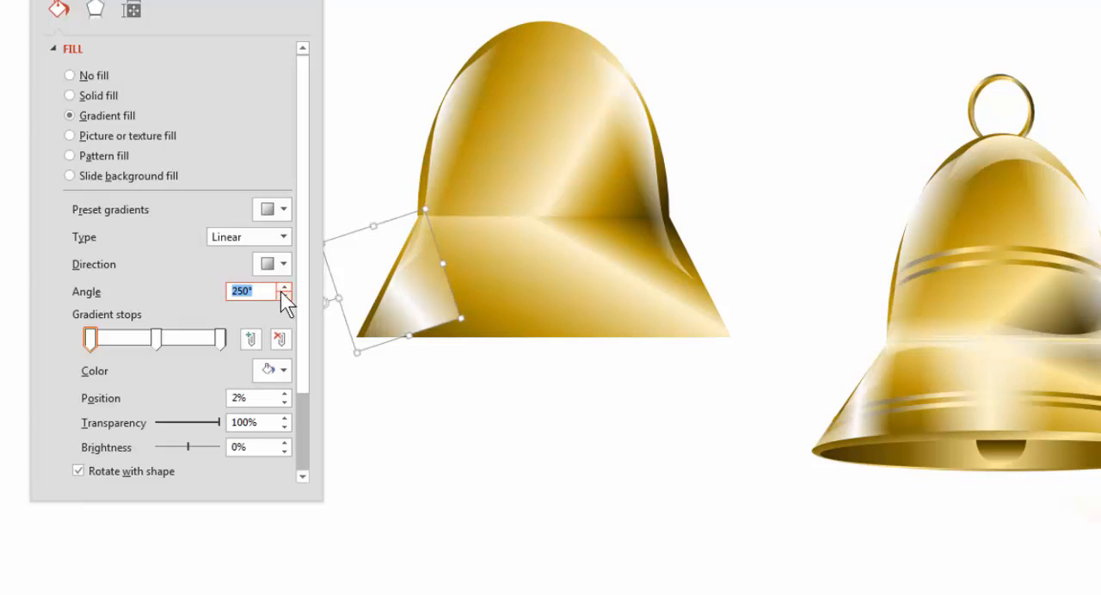
pyautogui.click(283, 286)
pyautogui.click(283, 286)
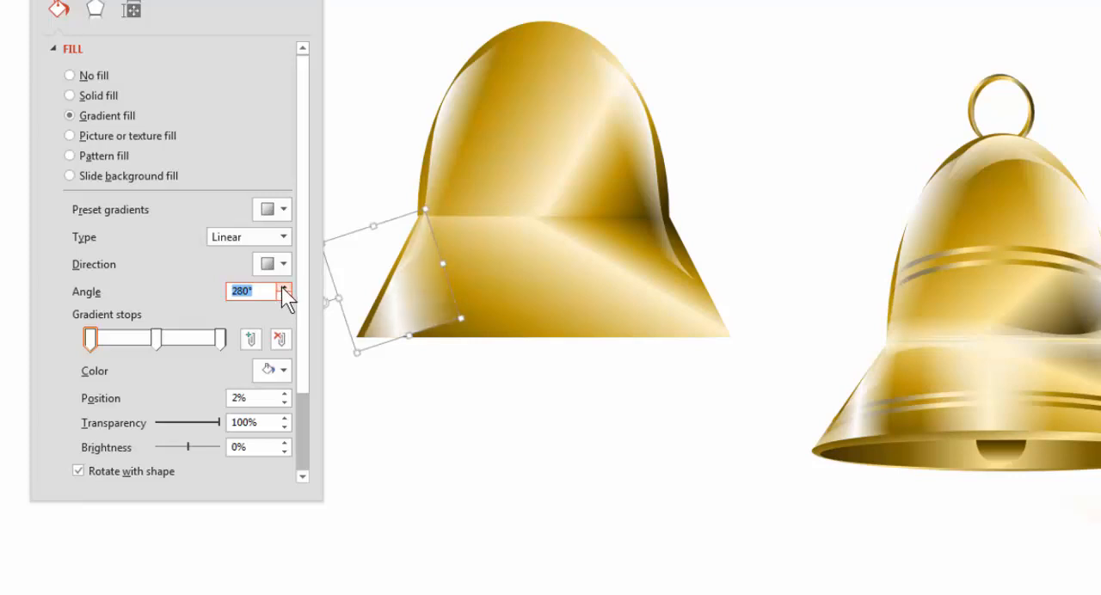
# Move the triangle's outer gradient stops inward to 17% and 86%, and nudge the triangle along the trapezoid's left slope
pyautogui.moveTo(420, 300); pyautogui.dragTo(417, 299)
pyautogui.moveTo(220, 337); pyautogui.dragTo(204, 335)
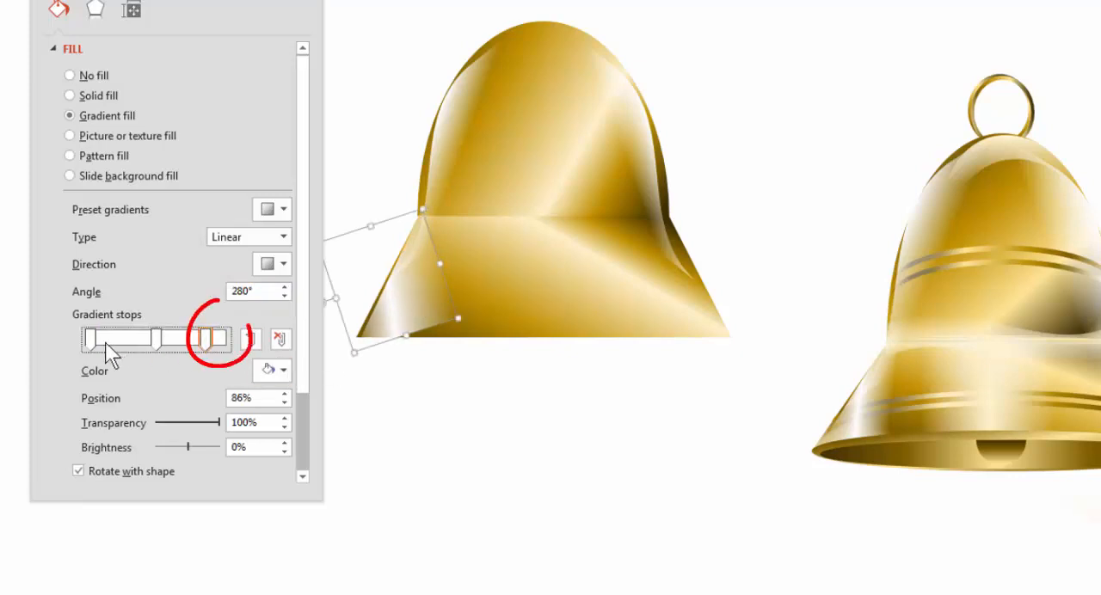
pyautogui.moveTo(90, 338); pyautogui.dragTo(111, 339)
pyautogui.moveTo(371, 328); pyautogui.dragTo(370, 326)
pyautogui.click(484, 389)
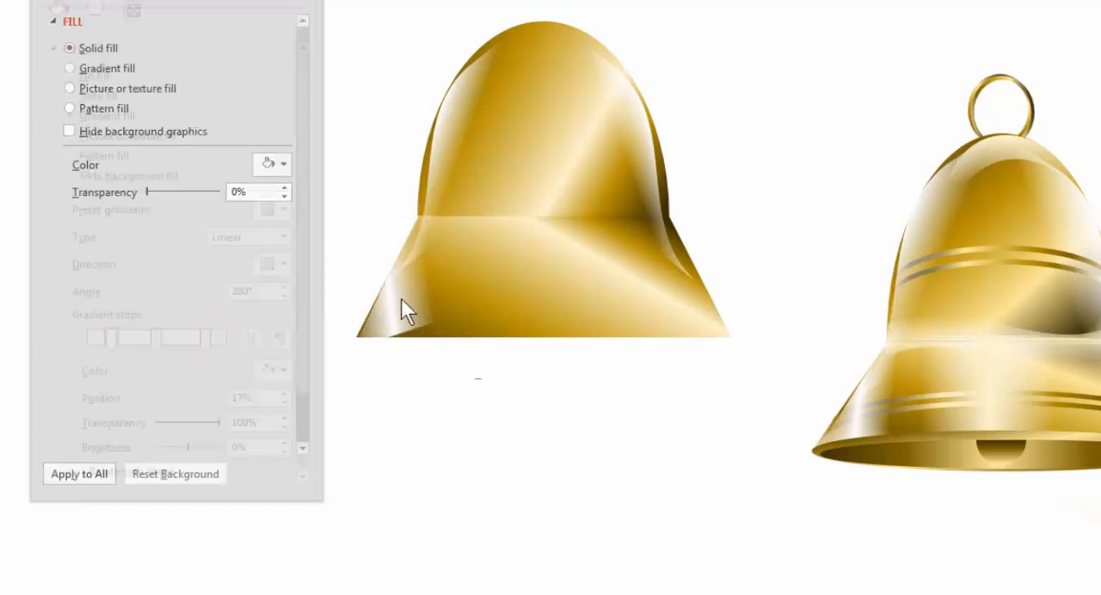
# Set the triangle's gradient angle to 300°, shift the middle stop toward the first, and place the outer stops at 16% and 78%
pyautogui.click(401, 299)
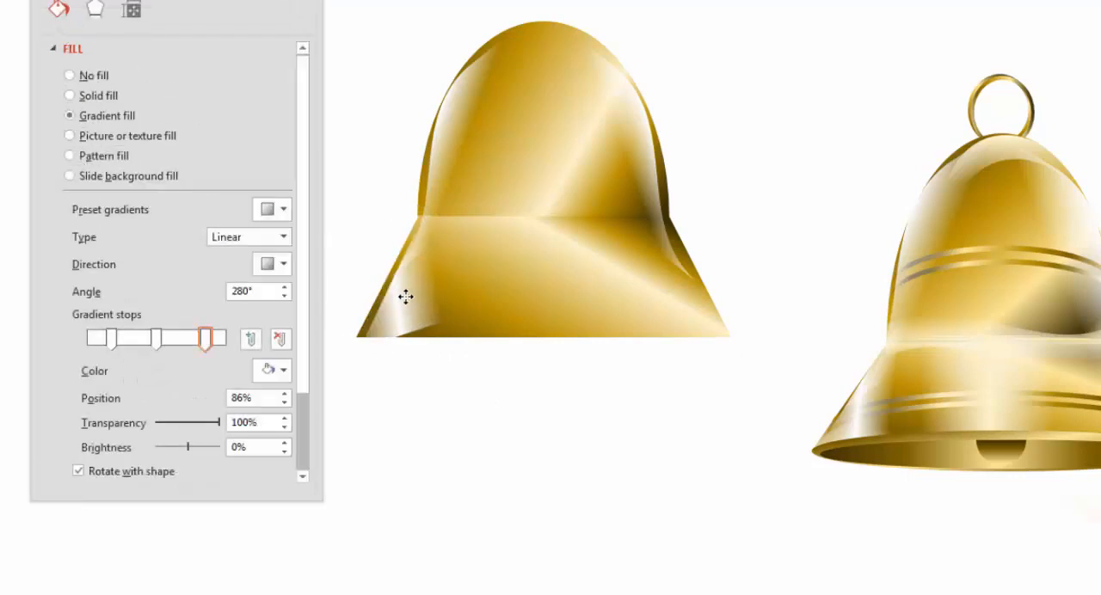
pyautogui.click(281, 287)
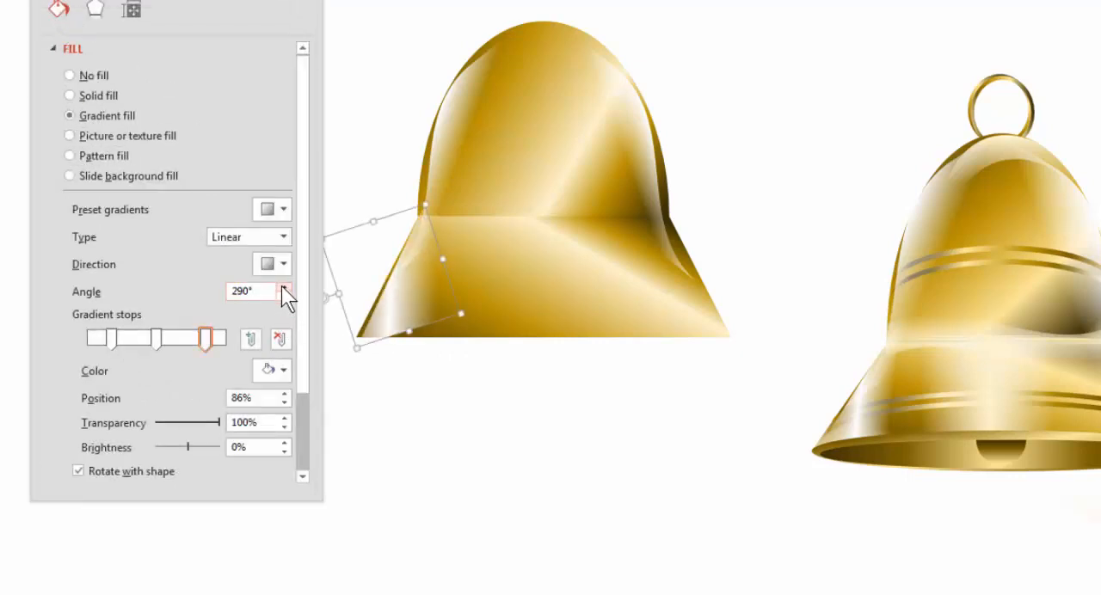
pyautogui.click(281, 287)
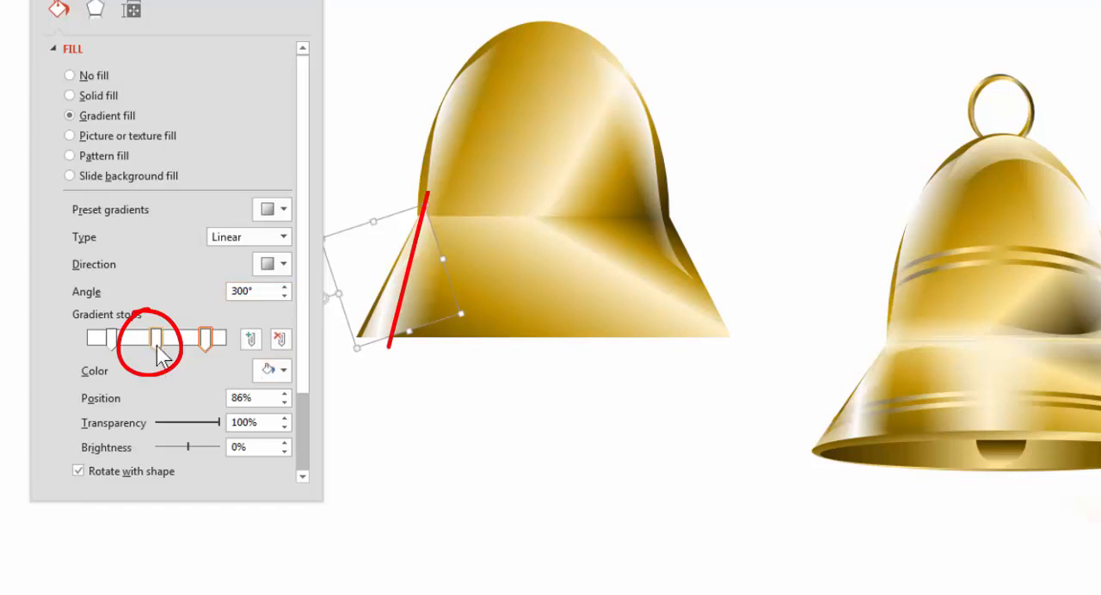
pyautogui.moveTo(158, 338)
pyautogui.mouseDown()
pyautogui.moveTo(174, 337)
pyautogui.moveTo(116, 341)
pyautogui.mouseUp()
pyautogui.click(116, 339)
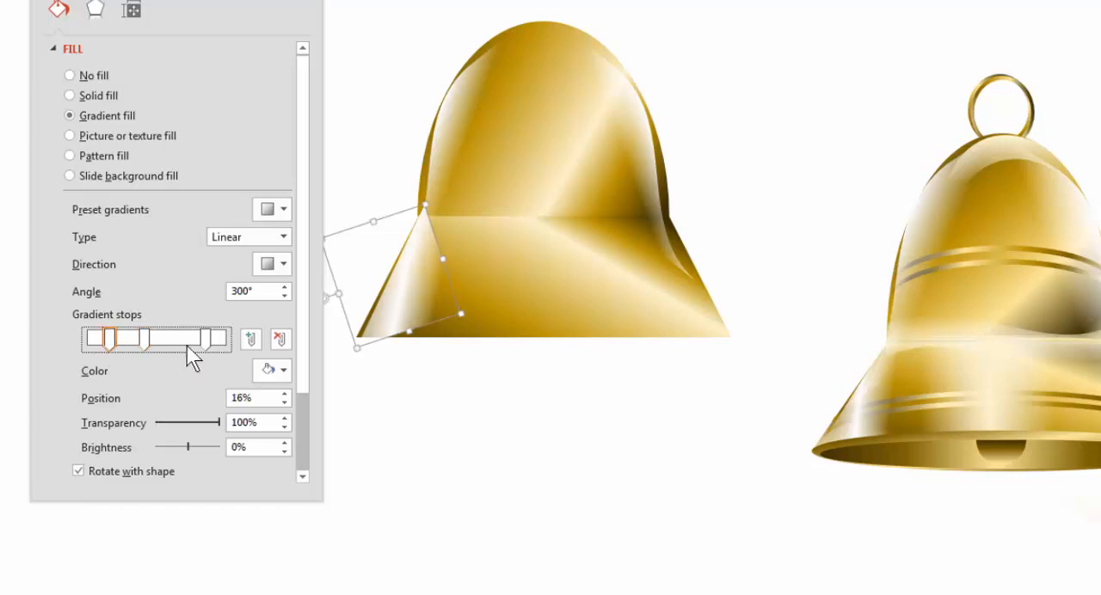
pyautogui.moveTo(206, 337); pyautogui.dragTo(191, 334)
# Shorten the triangle highlight to start at the trapezoid's upper corner and align it with the left slope
pyautogui.moveTo(374, 222); pyautogui.dragTo(370, 236)
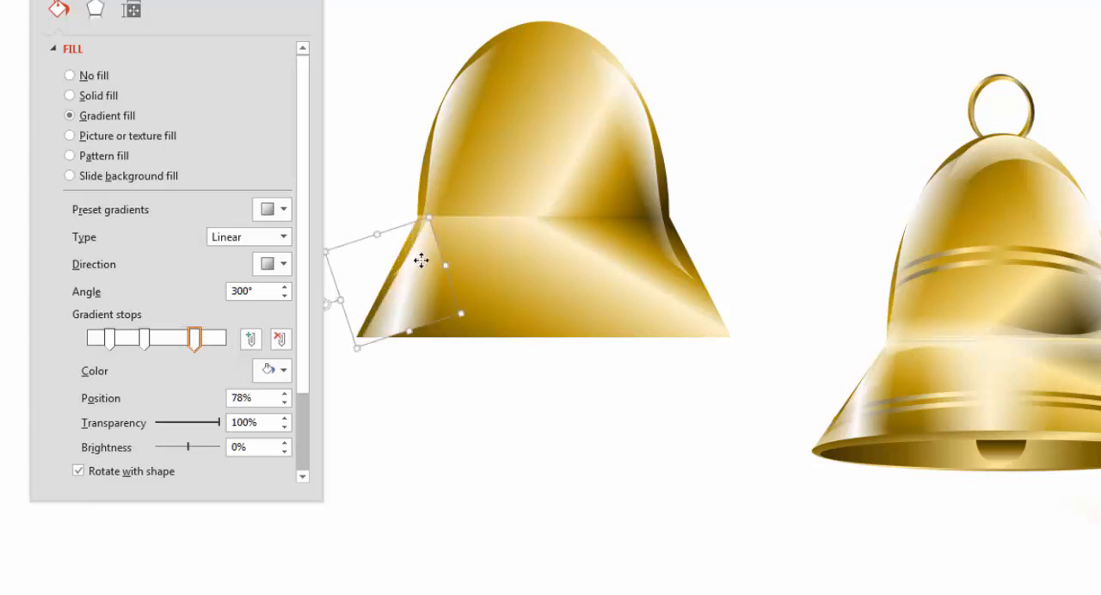
pyautogui.moveTo(420, 261); pyautogui.dragTo(416, 268)
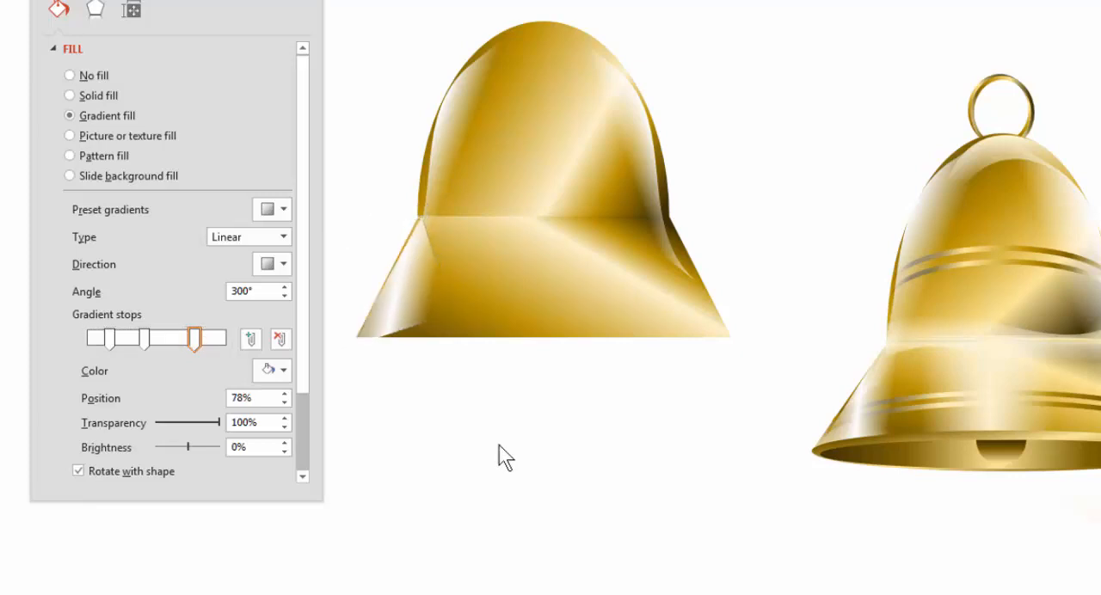
pyautogui.click(499, 455)
# Duplicate the left triangle highlight, flip the copy horizontally, and place it along the trapezoid's right slope
pyautogui.click(410, 297)
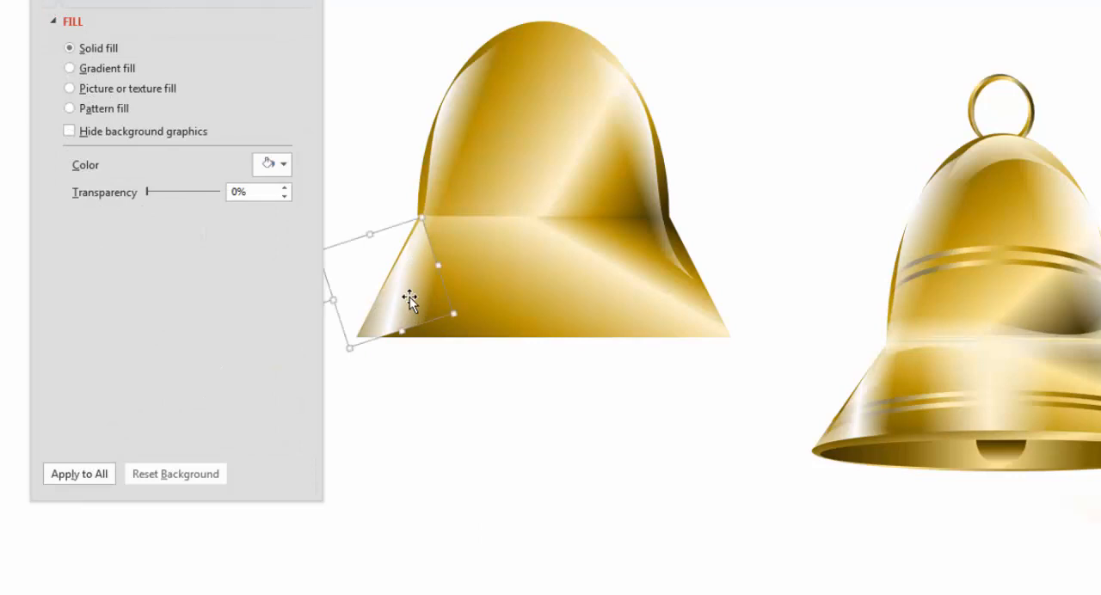
pyautogui.moveTo(680, 328); pyautogui.dragTo(650, 302)
pyautogui.click(771, 118)
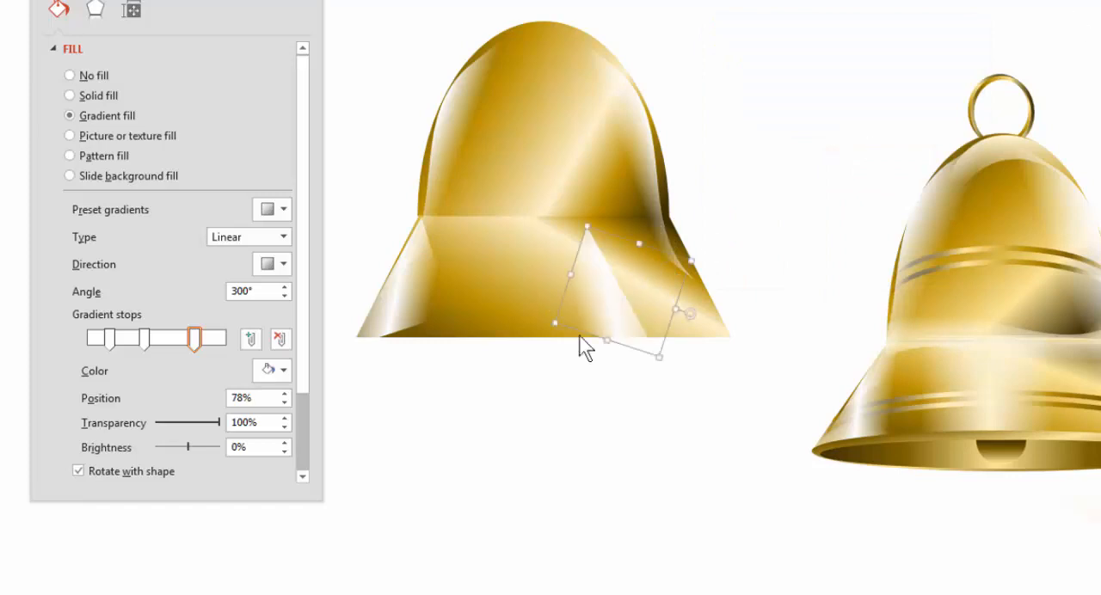
pyautogui.moveTo(641, 318); pyautogui.dragTo(695, 291)
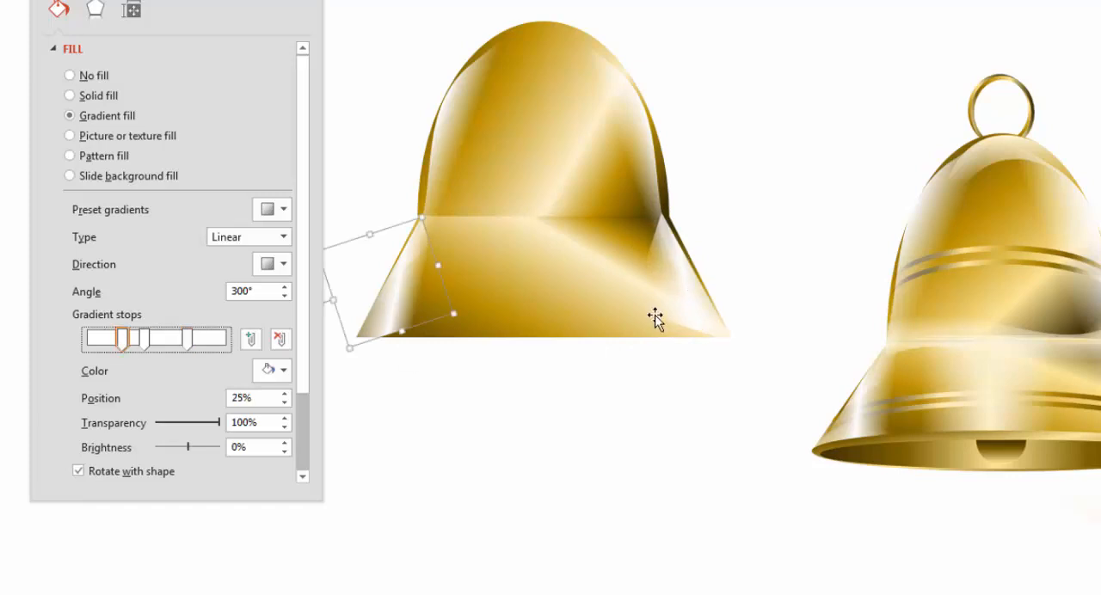
# Move the right triangle highlight's first gradient stop closer to the middle stop, and nudge the triangle down to fit the right slope
pyautogui.click(656, 301)
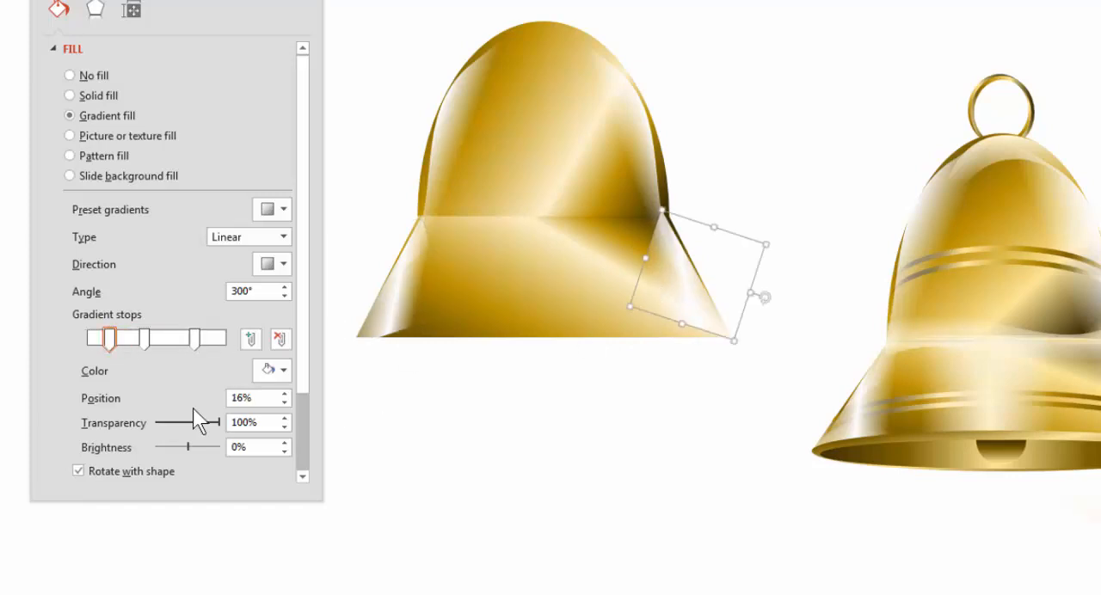
pyautogui.moveTo(109, 336); pyautogui.dragTo(120, 336)
pyautogui.click(433, 456)
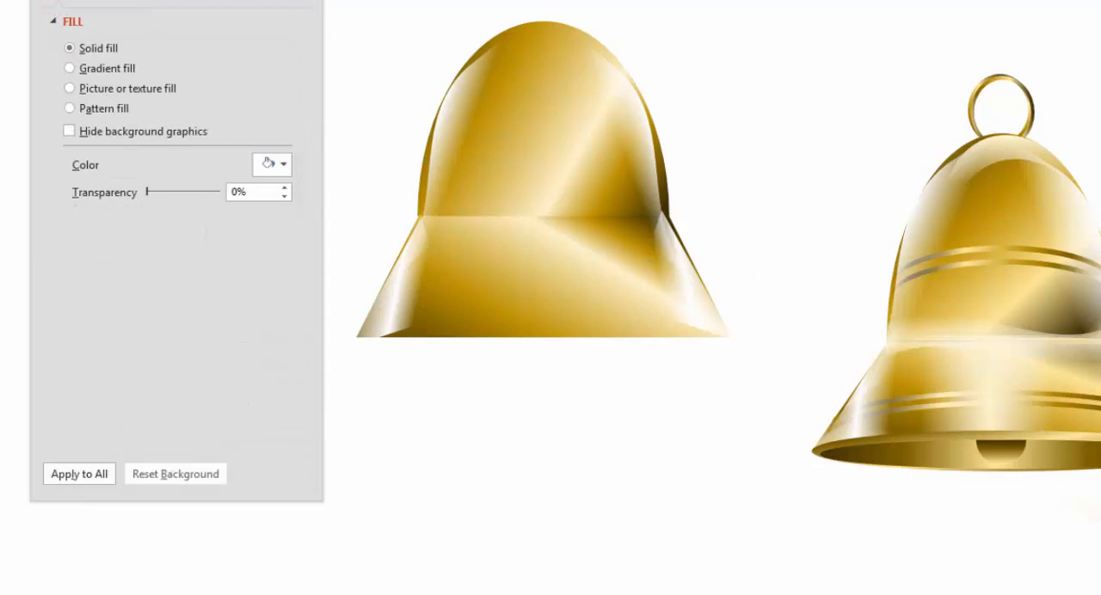
pyautogui.click(681, 289)
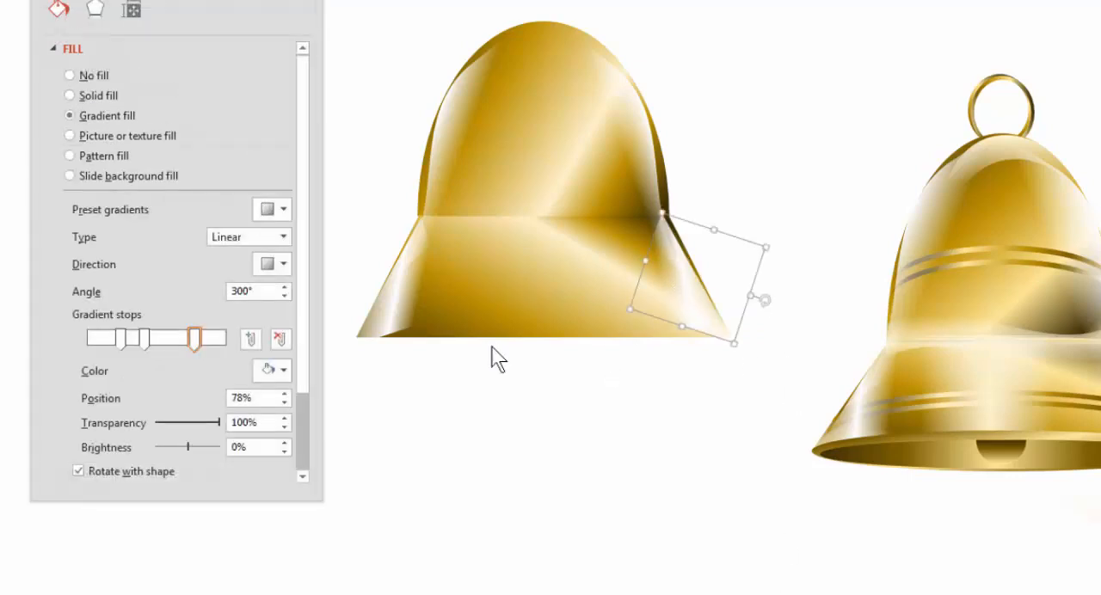
pyautogui.click(486, 473)
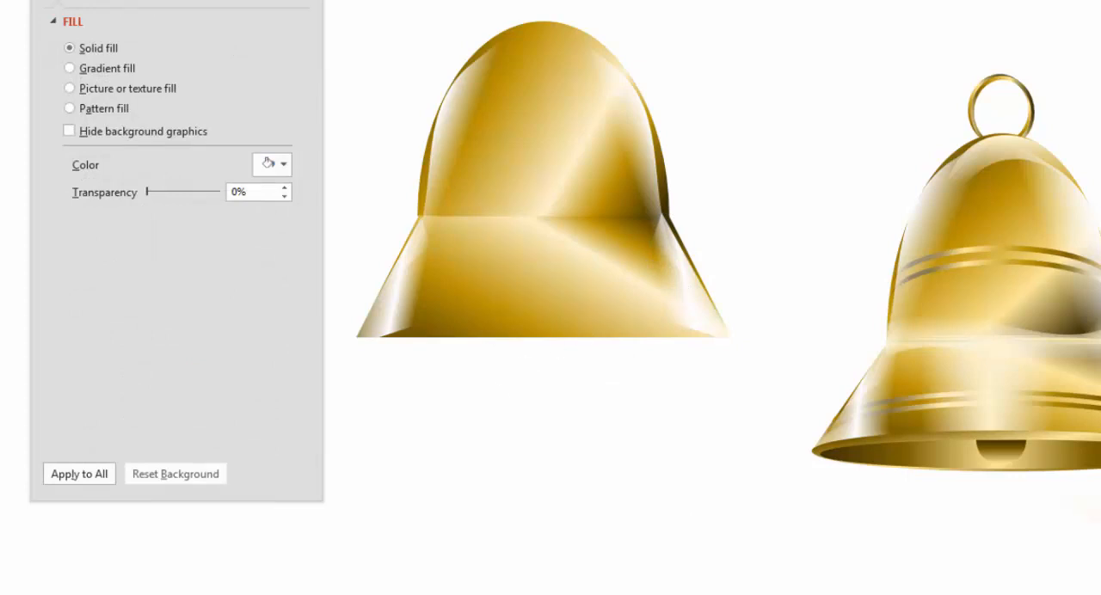
# Draw a rectangle over the middle of the trapezoid, spanning nearly its full height
pyautogui.click(612, 1)
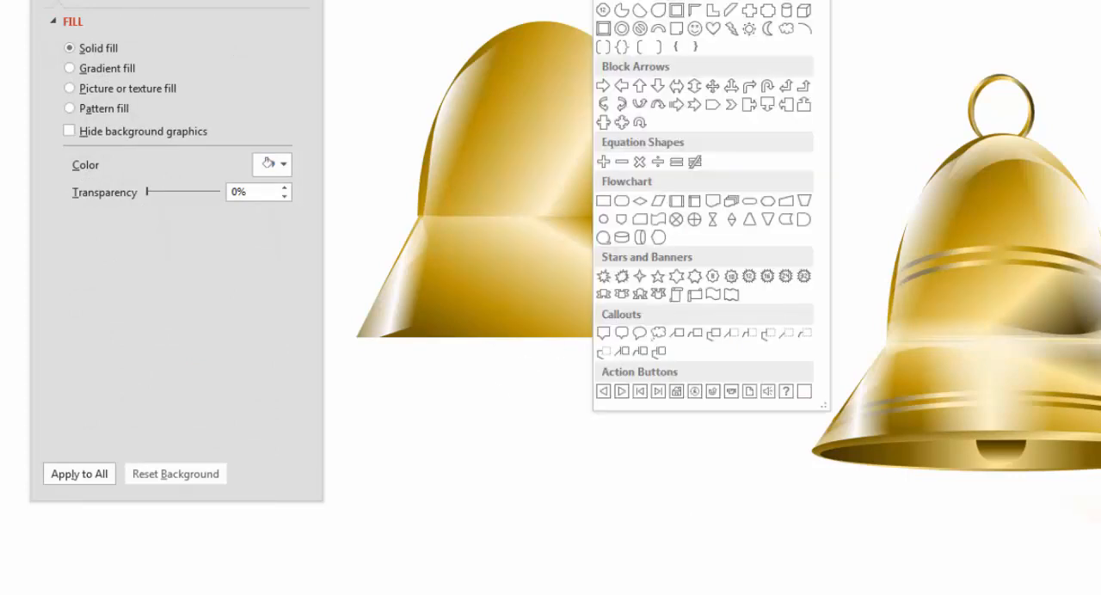
pyautogui.click(622, 2)
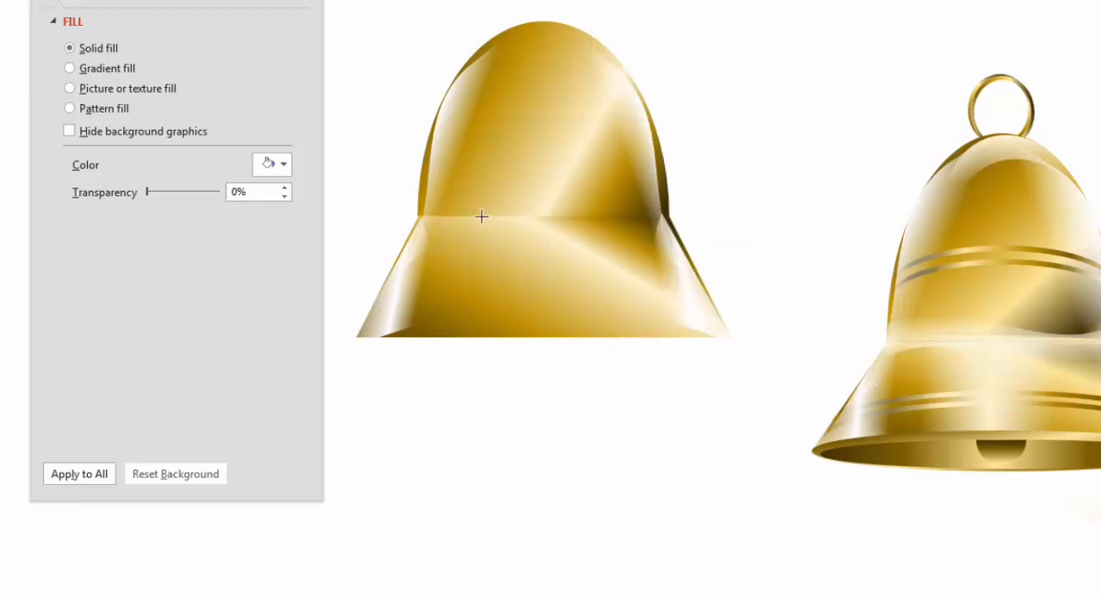
pyautogui.moveTo(481, 216)
pyautogui.mouseDown()
pyautogui.moveTo(588, 342)
pyautogui.moveTo(622, 334)
pyautogui.mouseUp()
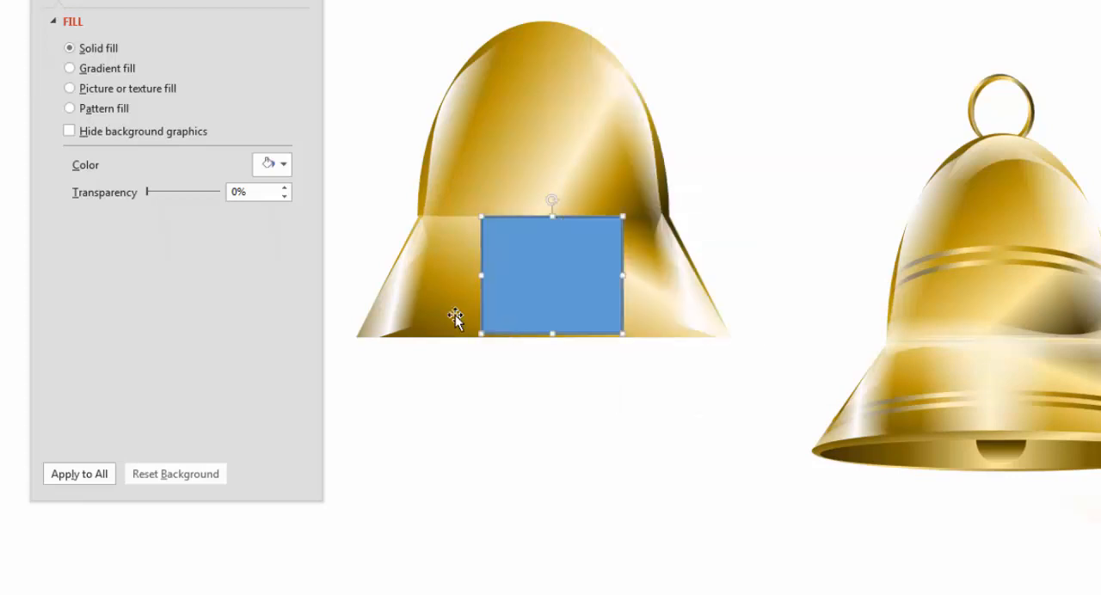
# Copy the left triangle highlight's formatting onto the rectangle and set the rectangle's gradient angle to 359.9°
pyautogui.click(395, 305)
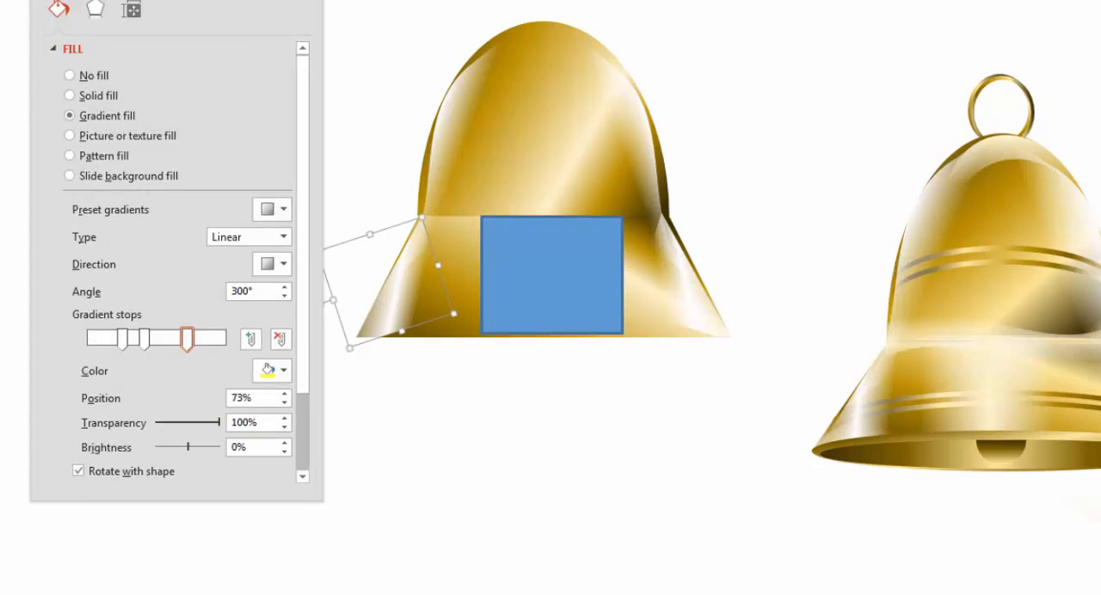
pyautogui.click(191, 141)
pyautogui.click(528, 284)
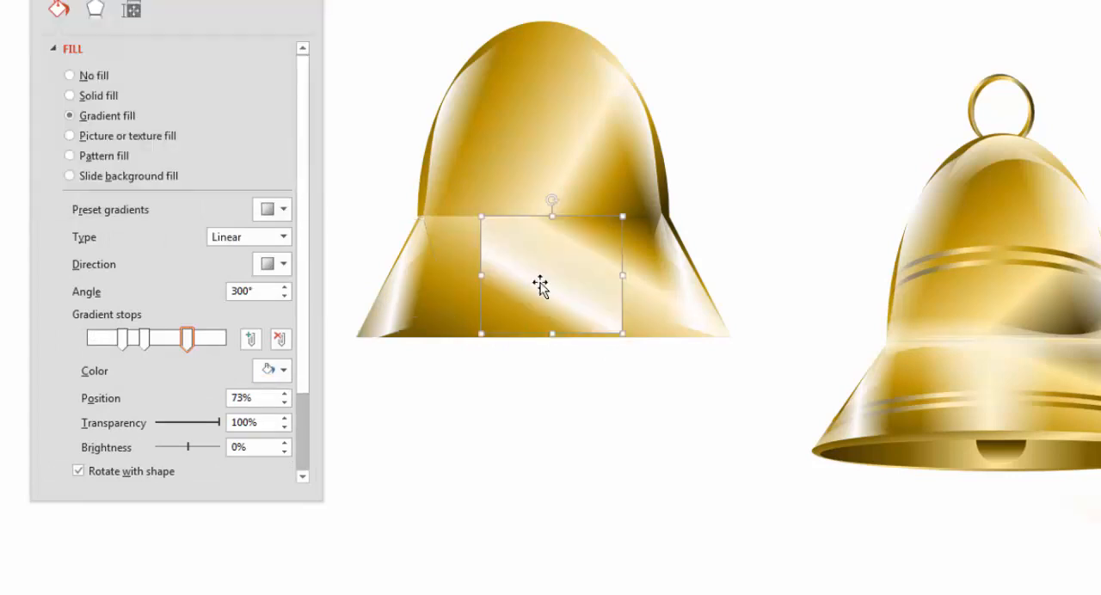
pyautogui.click(285, 287)
pyautogui.click(284, 288)
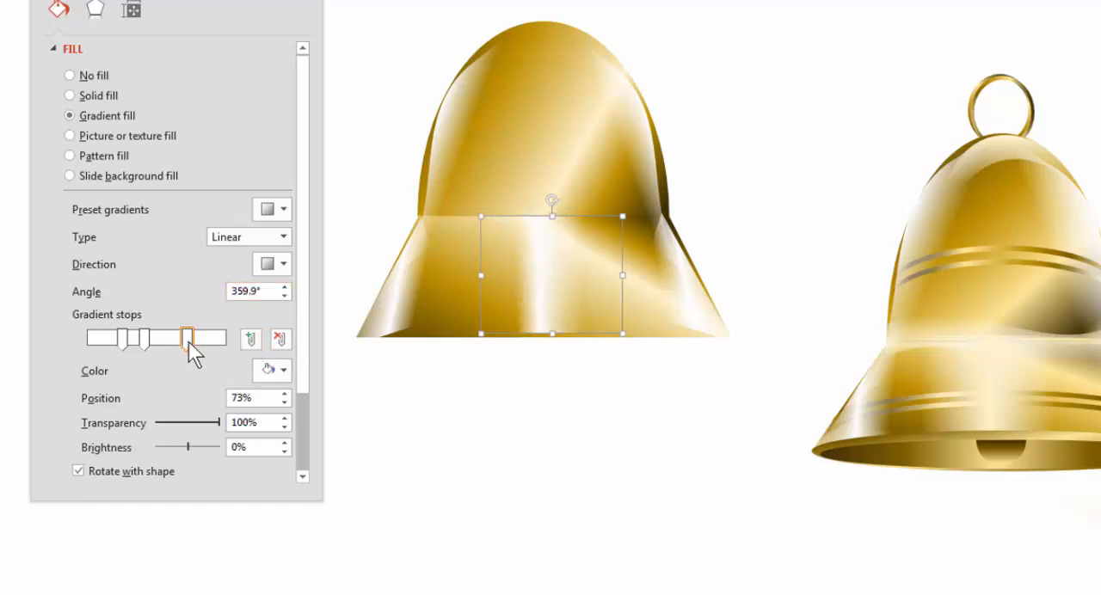
# Spread the rectangle's outer gradient stops to the bar's start and 90%, and nudge the rectangle slightly left and down on the trapezoid
pyautogui.moveTo(188, 341); pyautogui.dragTo(211, 348)
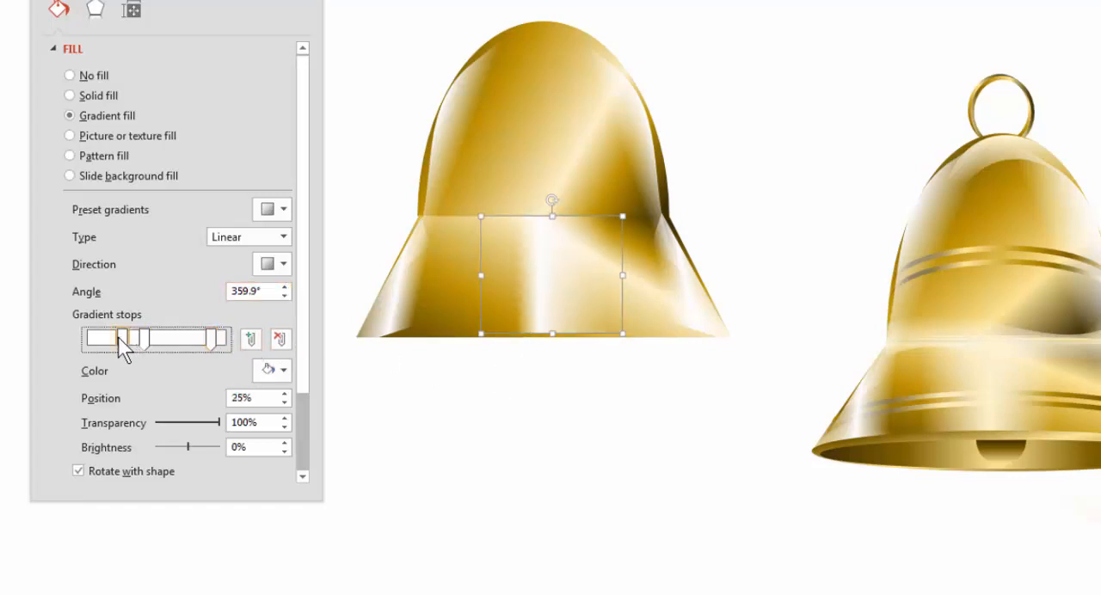
pyautogui.moveTo(118, 336); pyautogui.dragTo(69, 340)
pyautogui.click(467, 432)
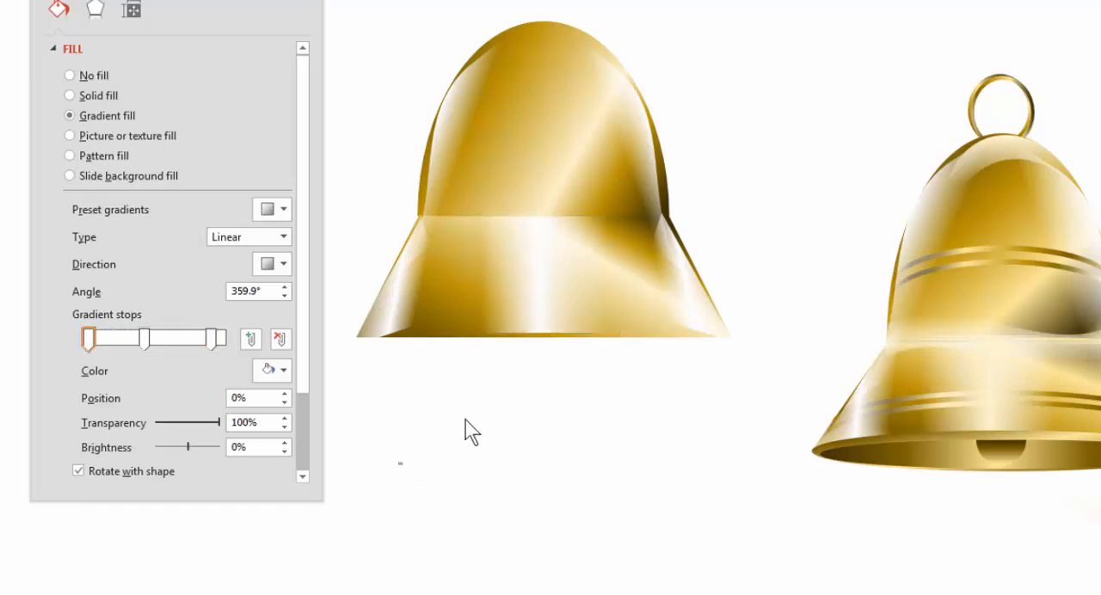
pyautogui.click(541, 293)
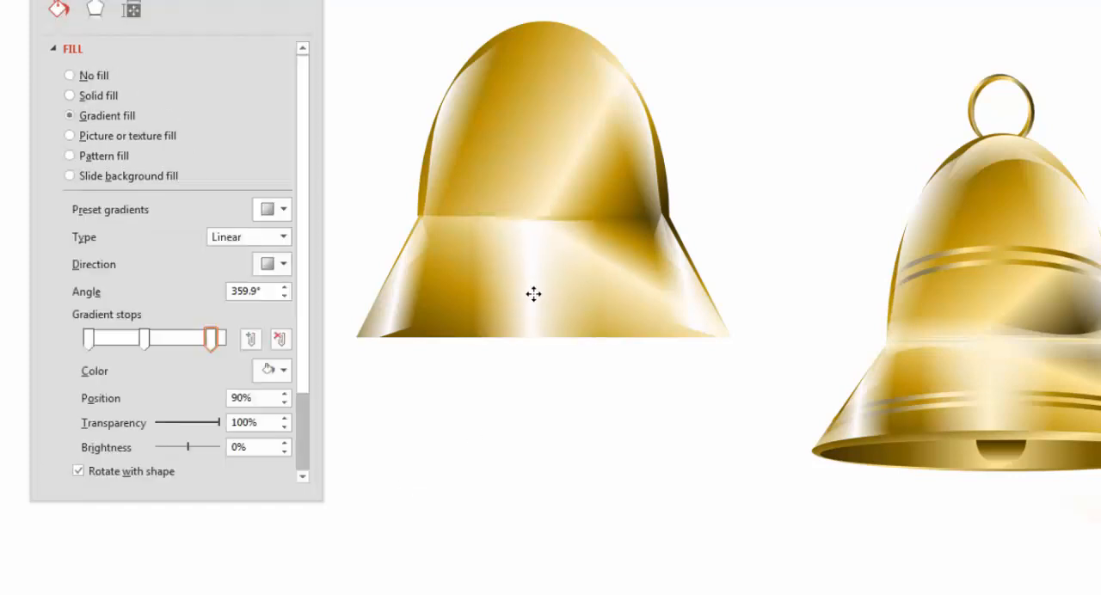
# Duplicate the dome's left wave highlight and lay the copy horizontally over the seam between dome and trapezoid, narrowed to the seam's width
pyautogui.click(546, 454)
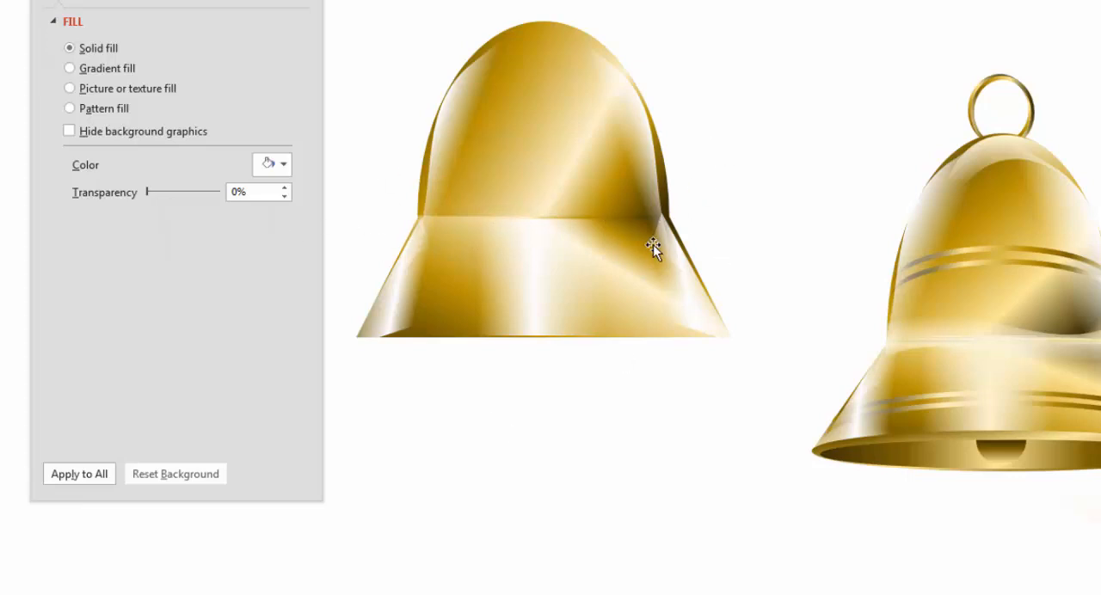
pyautogui.click(452, 123)
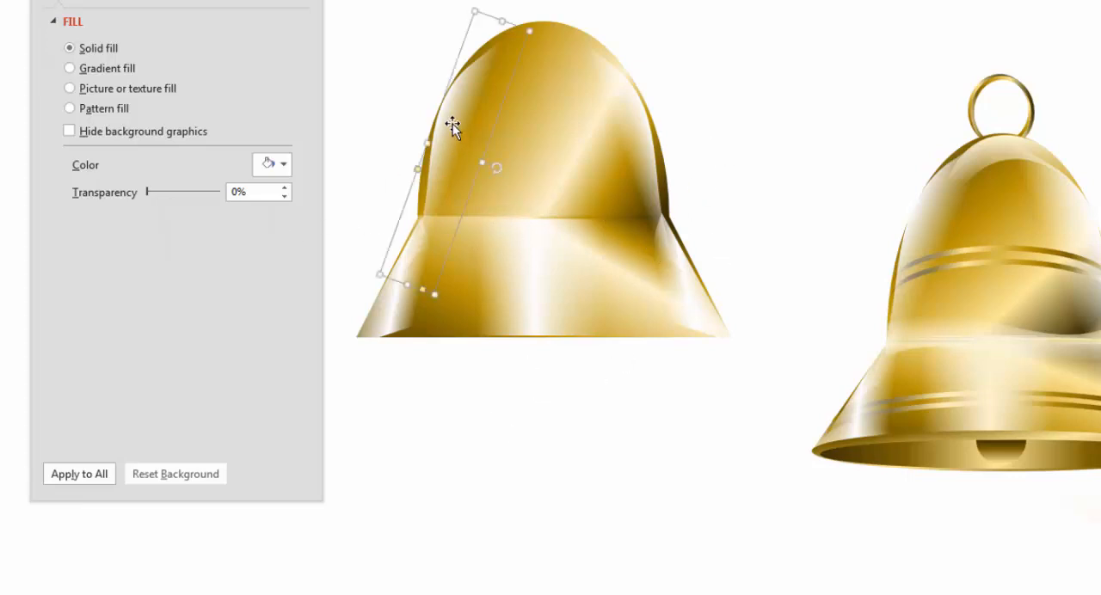
pyautogui.moveTo(452, 123); pyautogui.dragTo(511, 133)
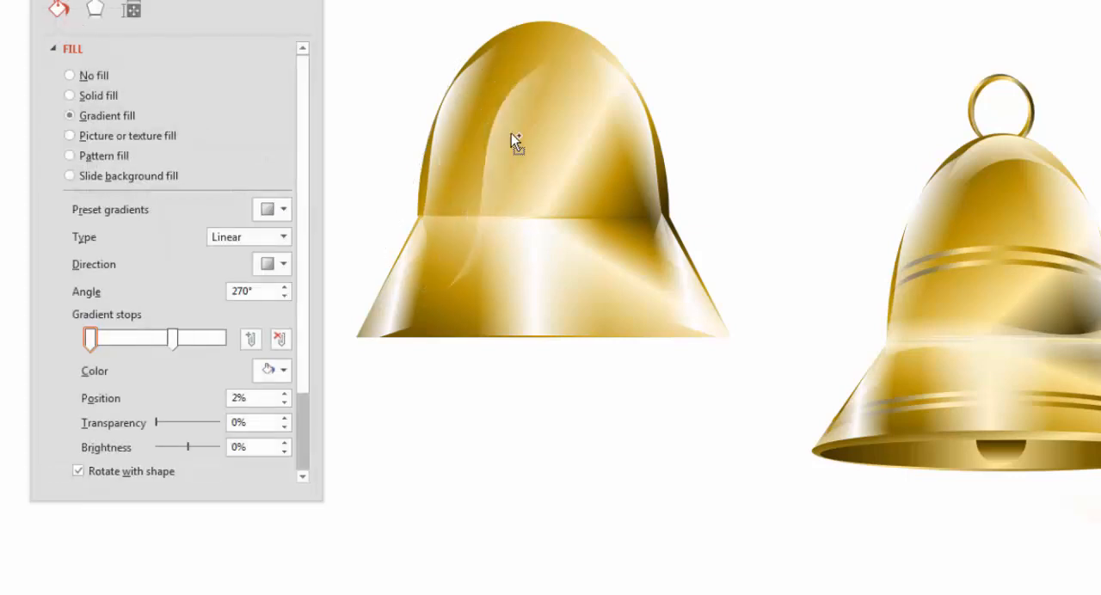
pyautogui.moveTo(551, 172); pyautogui.dragTo(501, 229)
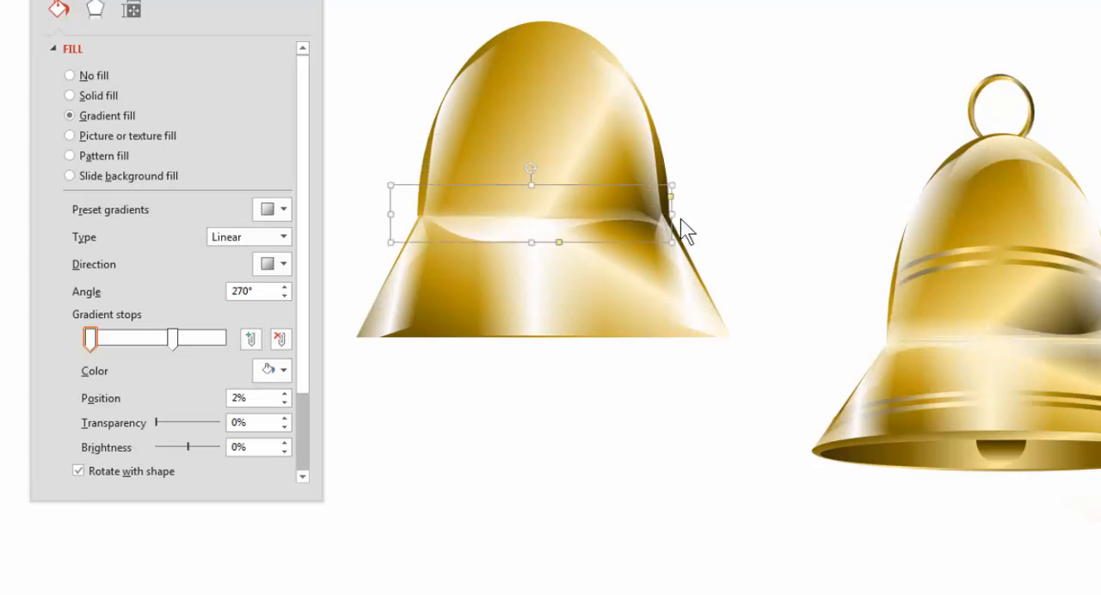
pyautogui.moveTo(391, 215); pyautogui.dragTo(420, 216)
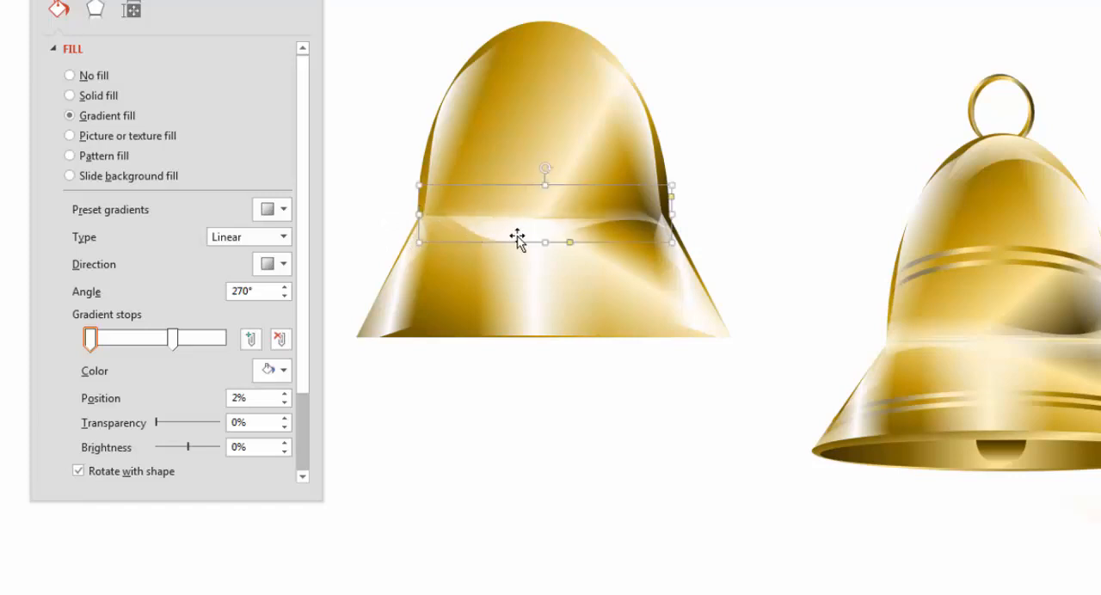
pyautogui.moveTo(499, 228); pyautogui.dragTo(493, 226)
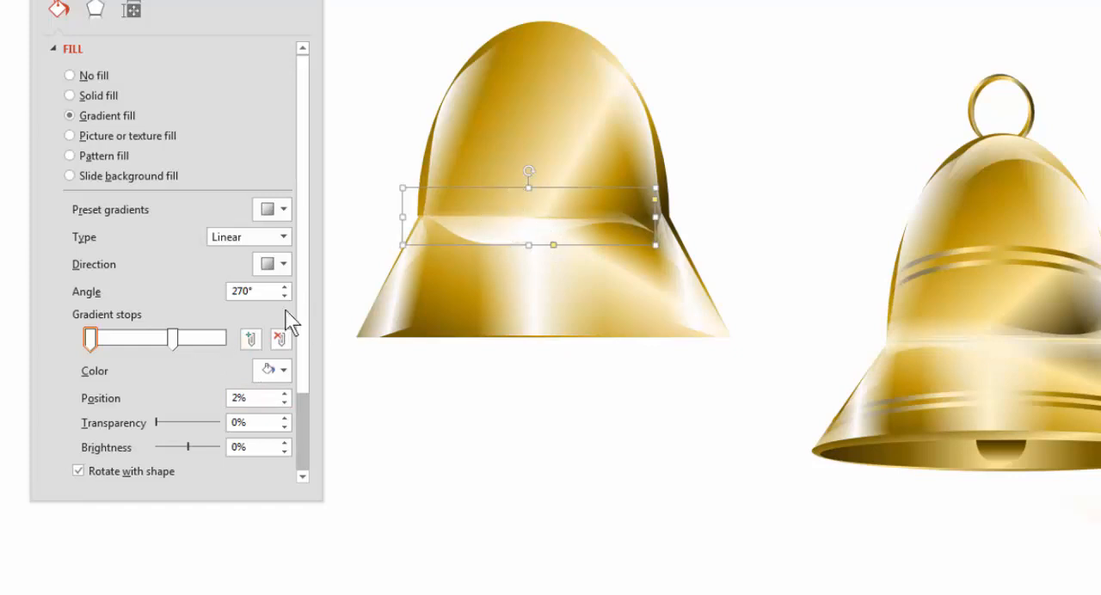
# Make the horizontal wave's outer gradient stops fully transparent, with white for the last one, and its middle stop 0% transparent at 53%
pyautogui.click(223, 337)
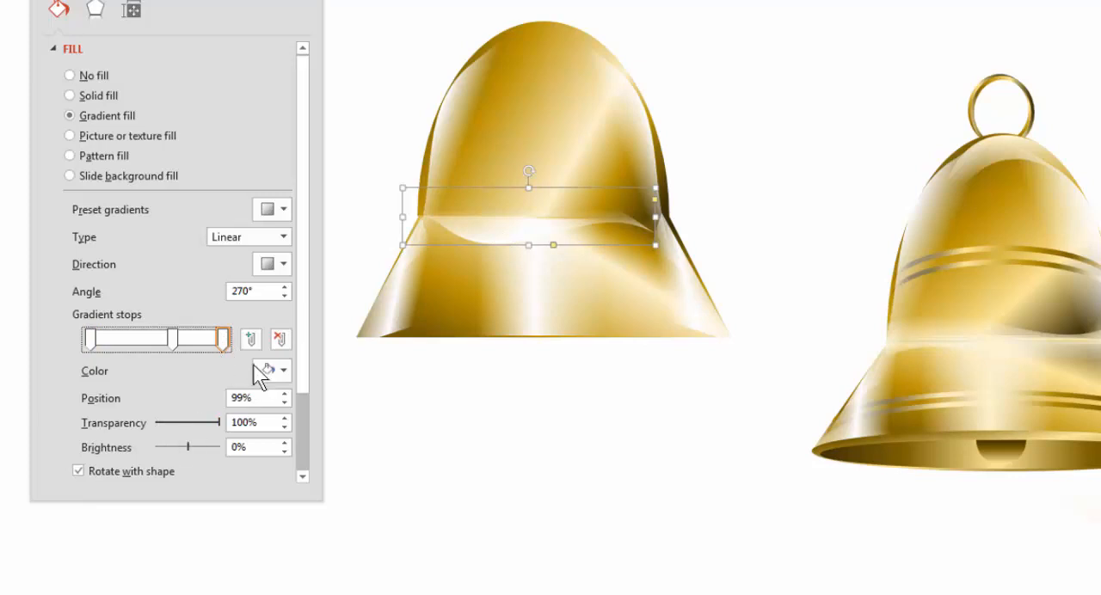
pyautogui.click(273, 371)
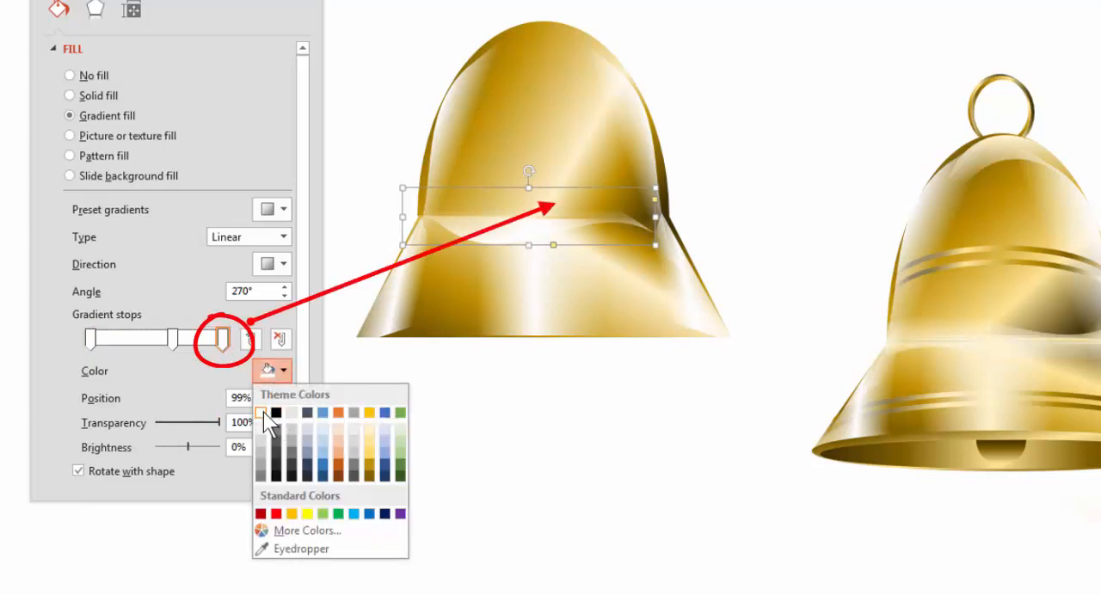
pyautogui.click(261, 412)
pyautogui.moveTo(159, 426); pyautogui.dragTo(233, 421)
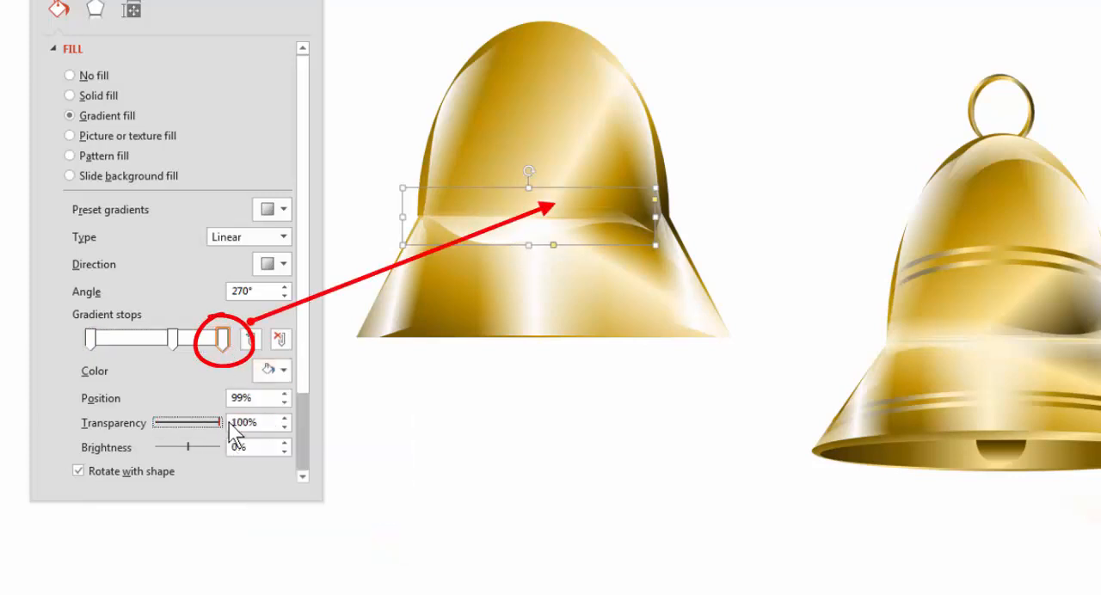
pyautogui.click(172, 339)
pyautogui.moveTo(176, 344); pyautogui.dragTo(163, 345)
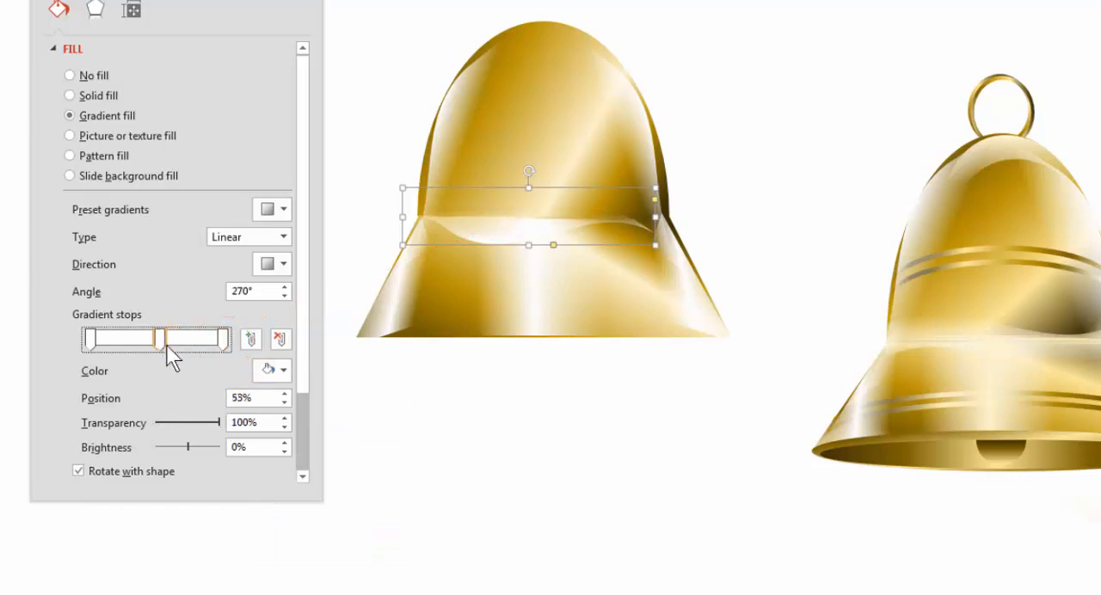
pyautogui.click(218, 422)
pyautogui.moveTo(197, 425); pyautogui.dragTo(141, 430)
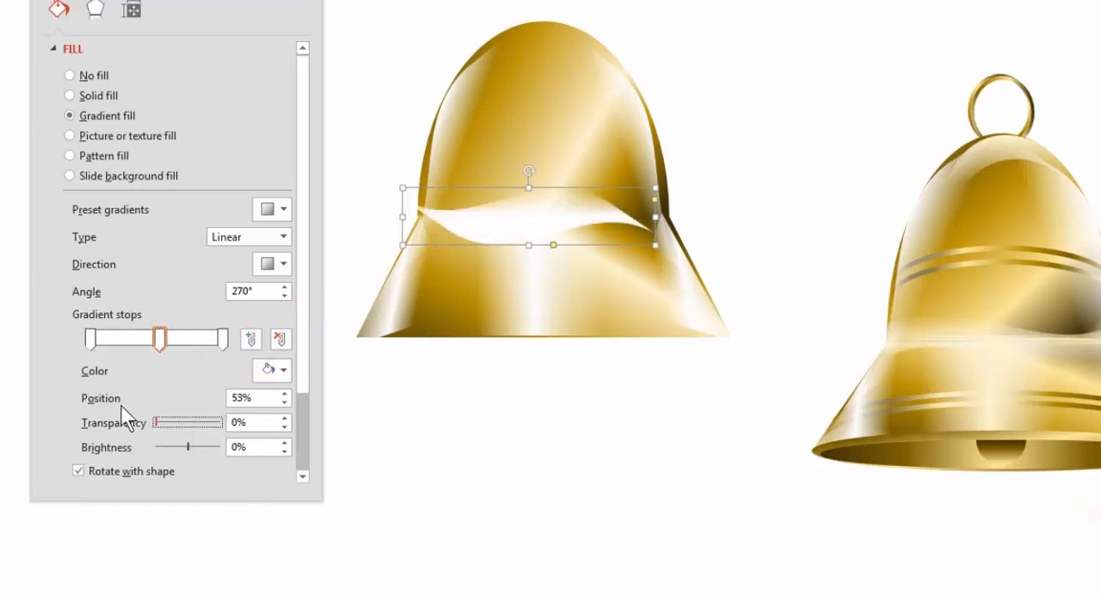
pyautogui.click(89, 341)
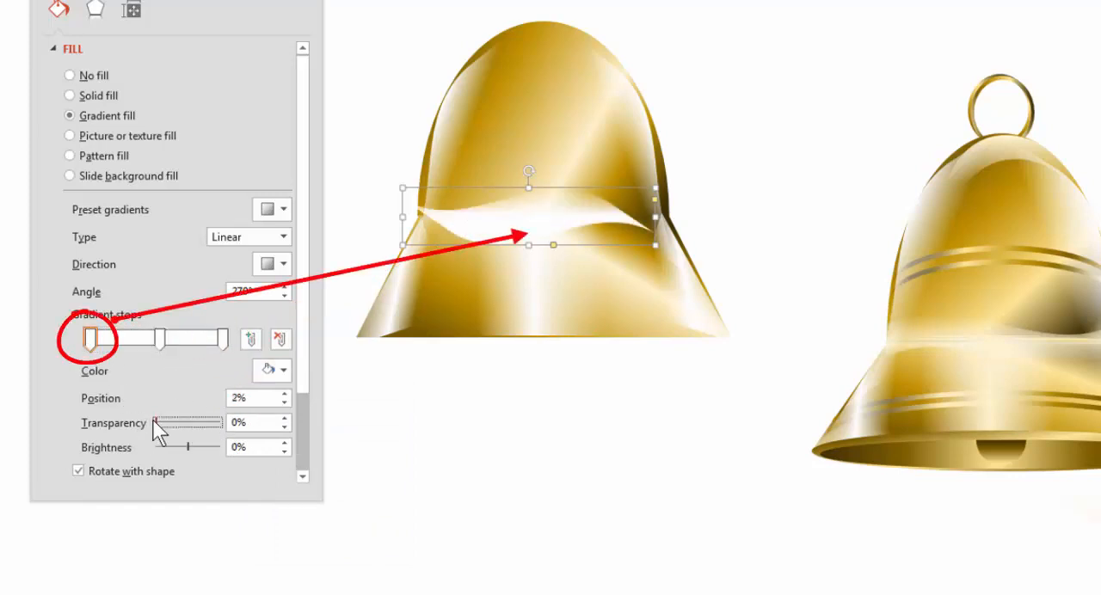
pyautogui.moveTo(170, 424); pyautogui.dragTo(297, 430)
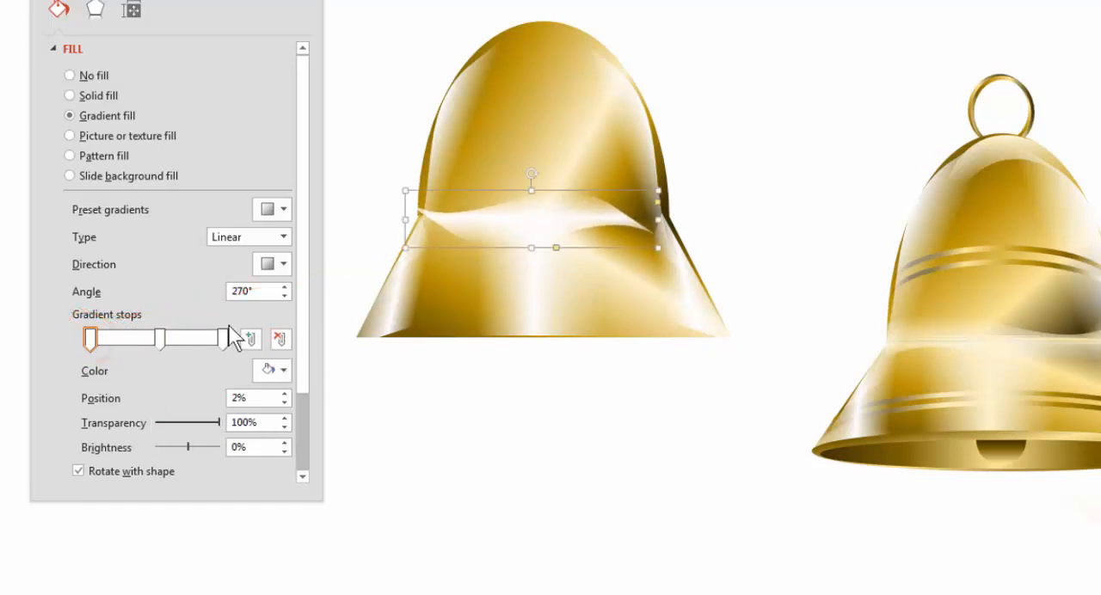
# Move the horizontal wave's last gradient stop to 80%, its first stop inward, and its middle stop to 47%
pyautogui.moveTo(221, 337); pyautogui.dragTo(192, 336)
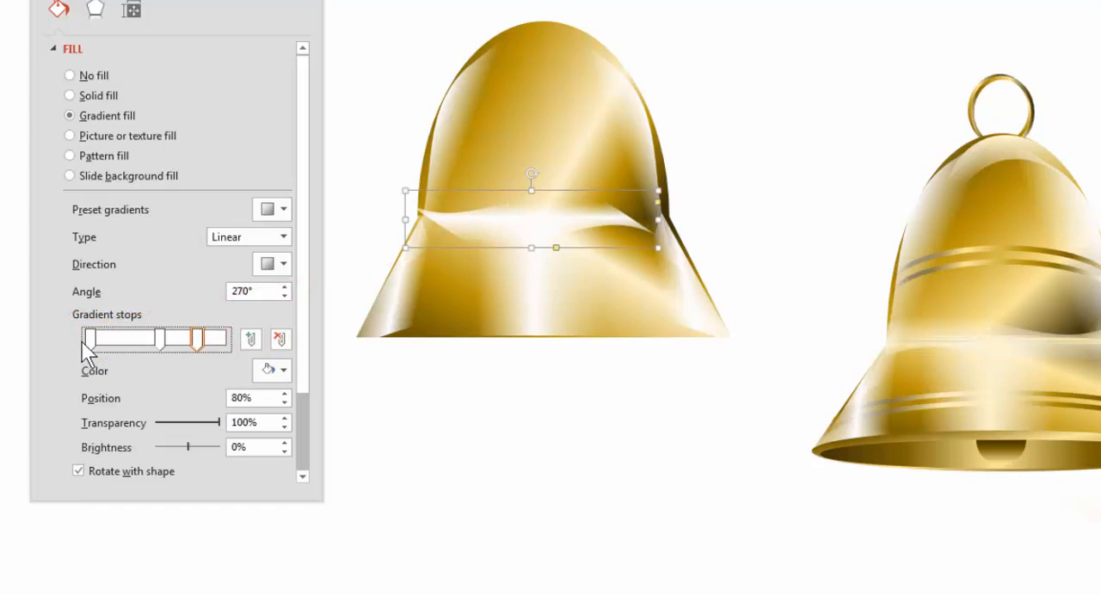
pyautogui.moveTo(90, 341); pyautogui.dragTo(152, 341)
pyautogui.click(158, 341)
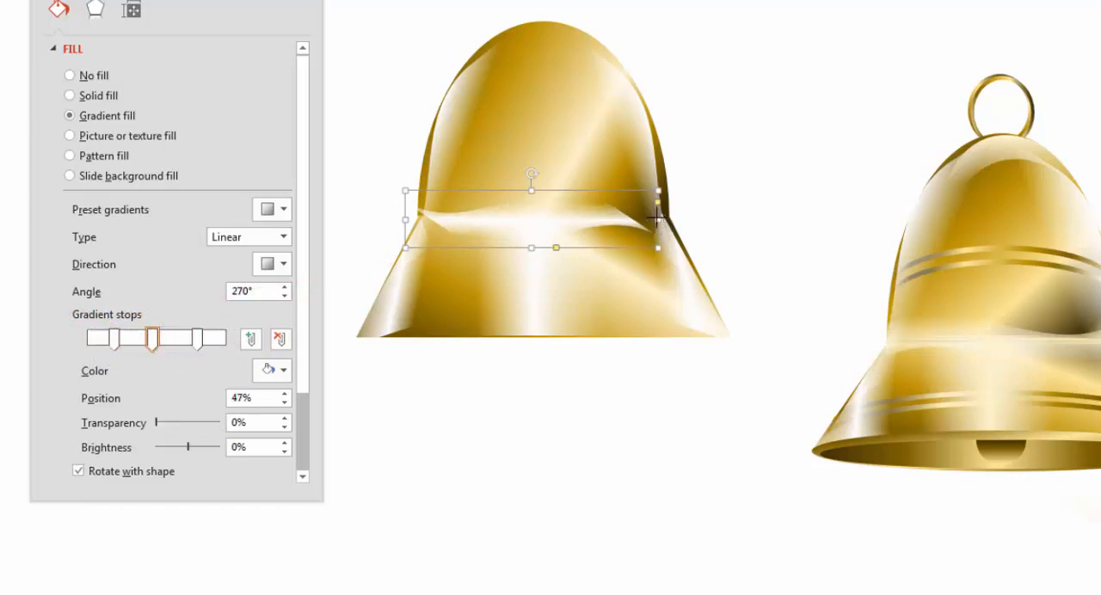
# Stretch the horizontal wave past the seam's right end, nudge it down, and set its middle gradient stop to 55% with 16% transparency
pyautogui.moveTo(657, 217); pyautogui.dragTo(689, 220)
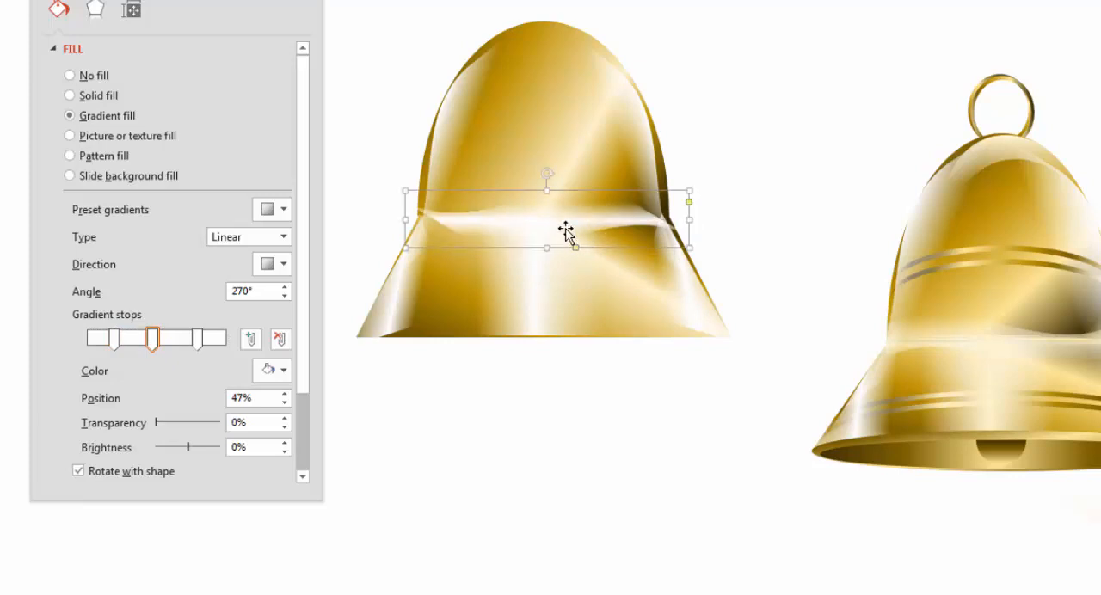
pyautogui.moveTo(565, 229); pyautogui.dragTo(565, 232)
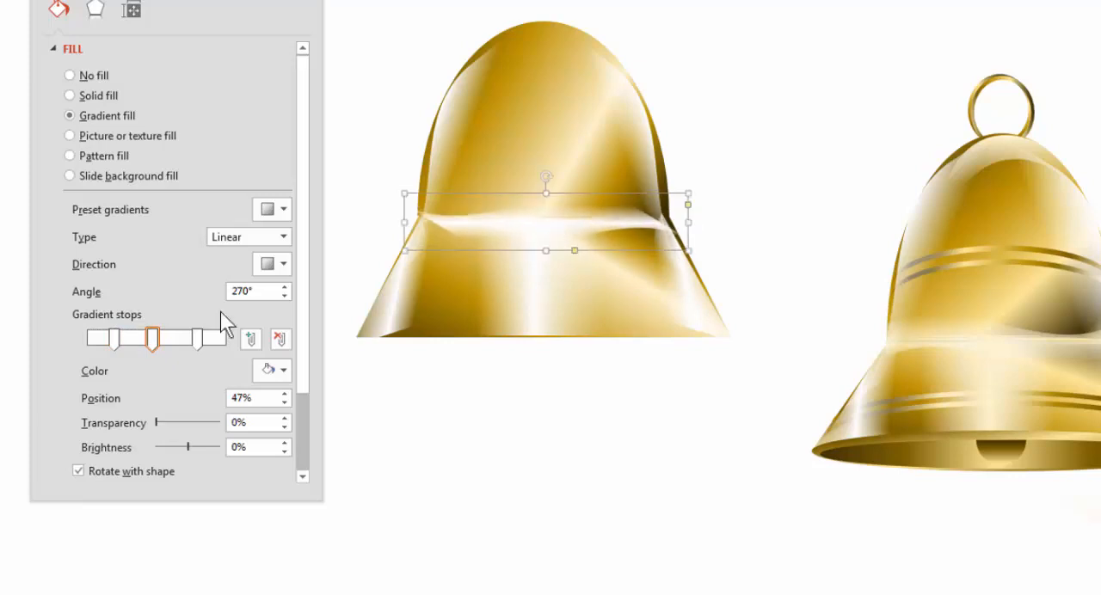
pyautogui.moveTo(152, 341); pyautogui.dragTo(163, 342)
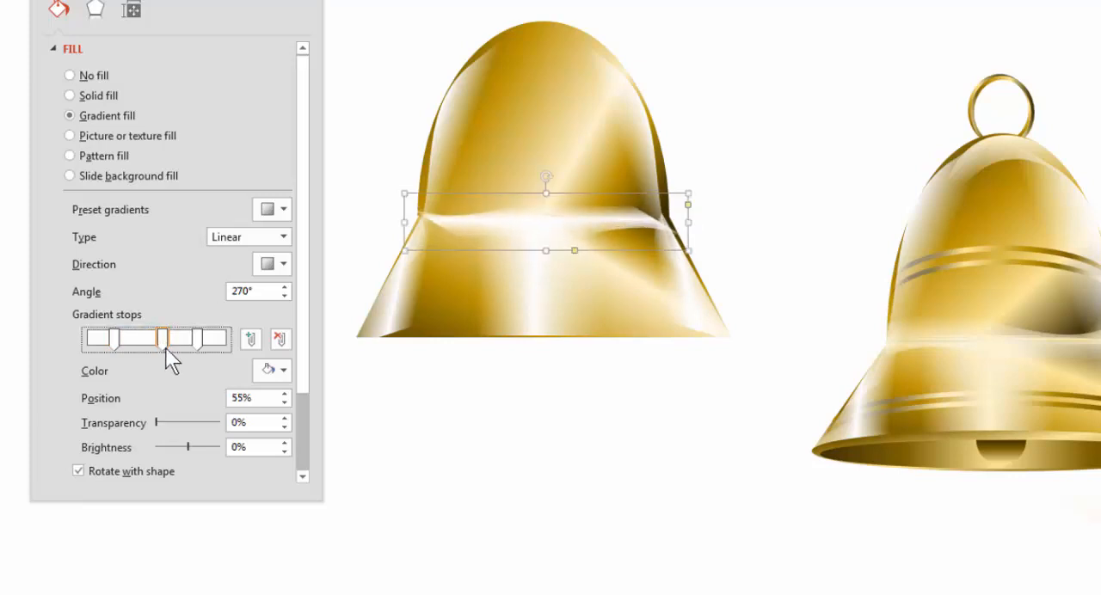
pyautogui.moveTo(156, 418); pyautogui.dragTo(165, 418)
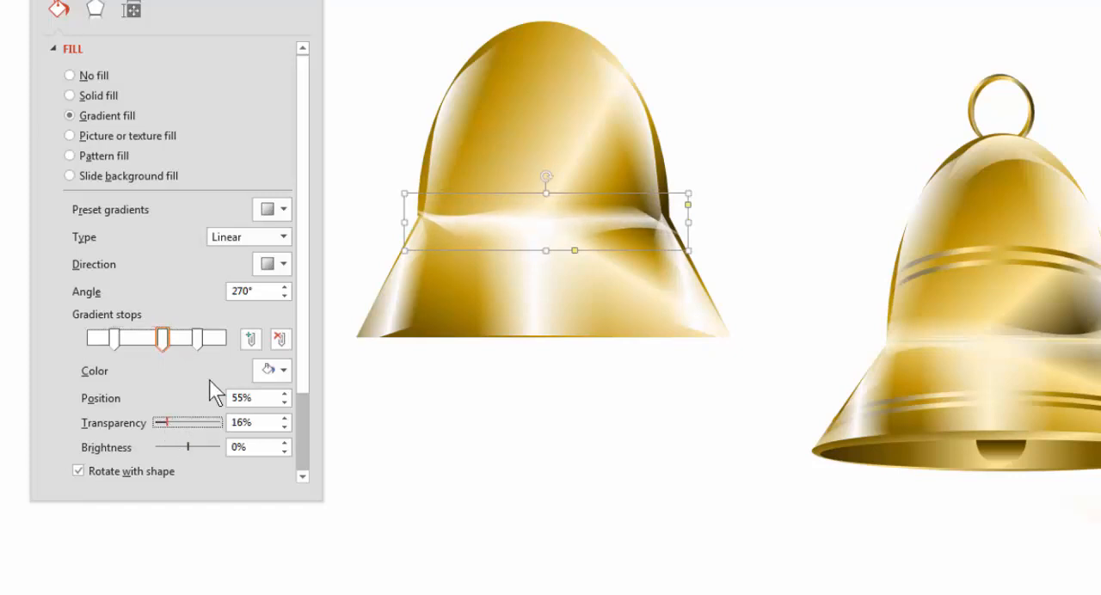
pyautogui.click(791, 236)
# Nudge the horizontal wave slightly right, flatten its curve into a straight band, and reduce its slant
pyautogui.click(614, 224)
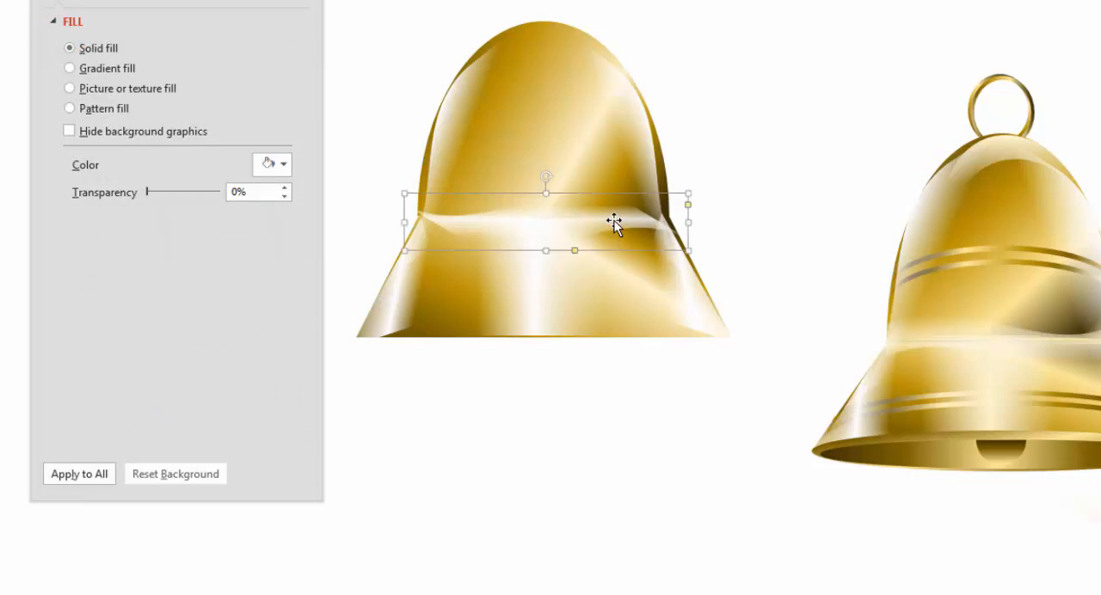
pyautogui.click(698, 221)
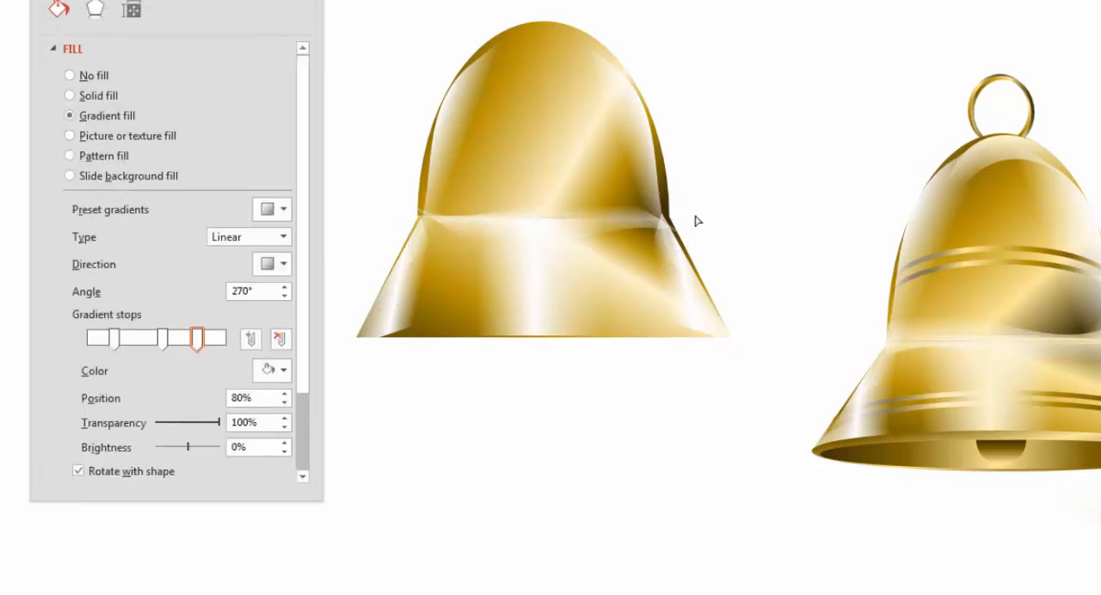
pyautogui.click(694, 194)
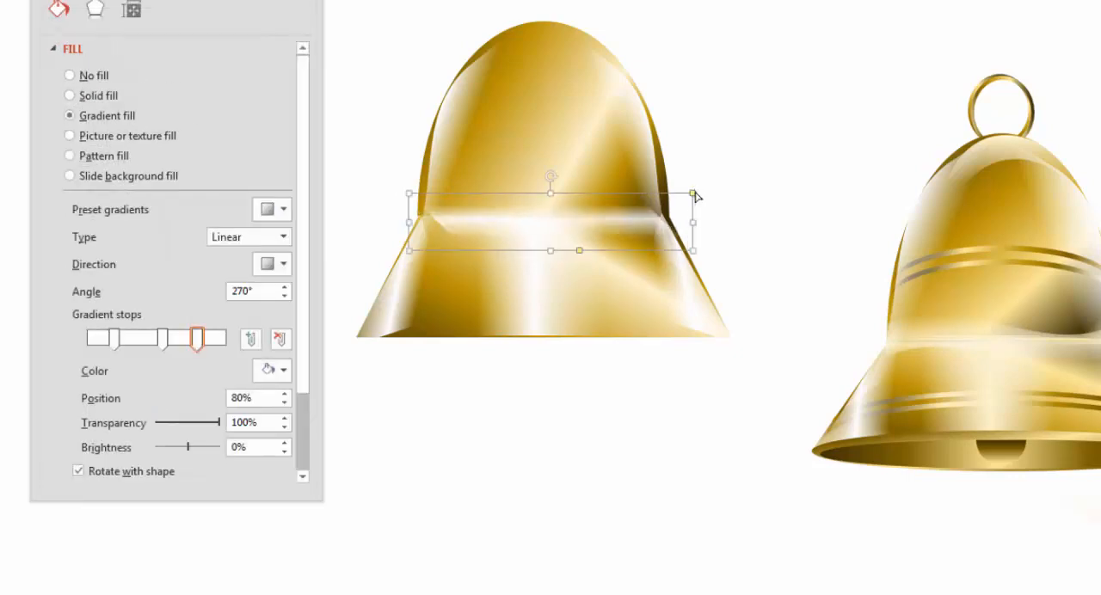
pyautogui.moveTo(579, 251); pyautogui.dragTo(542, 254)
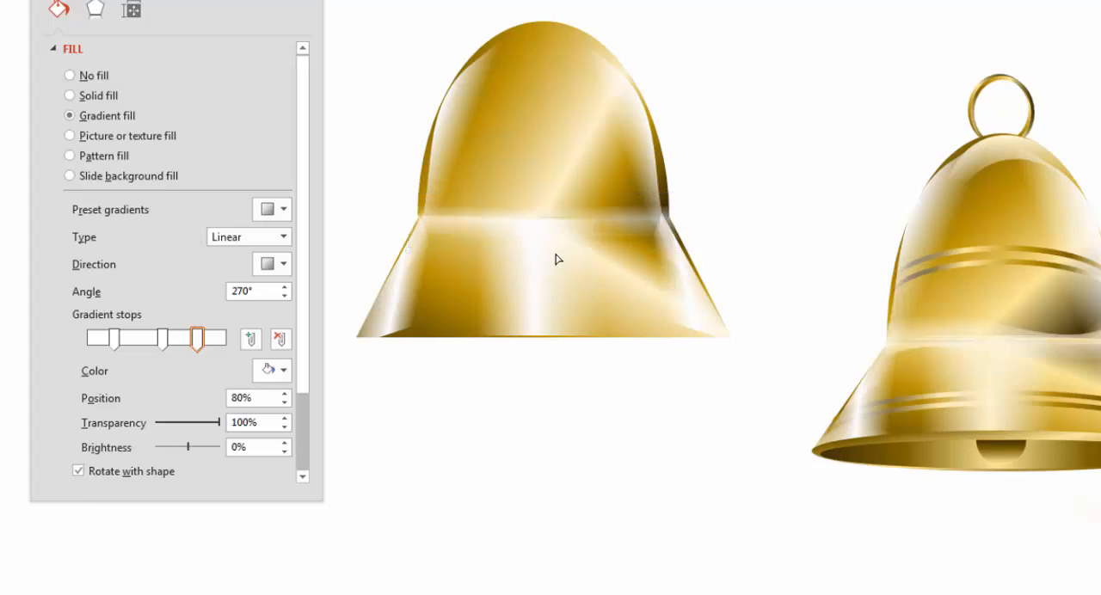
pyautogui.click(747, 227)
# Align the flattened highlight band with the seam by nudging it into place and trimming its left end to the bell's edge
pyautogui.click(582, 220)
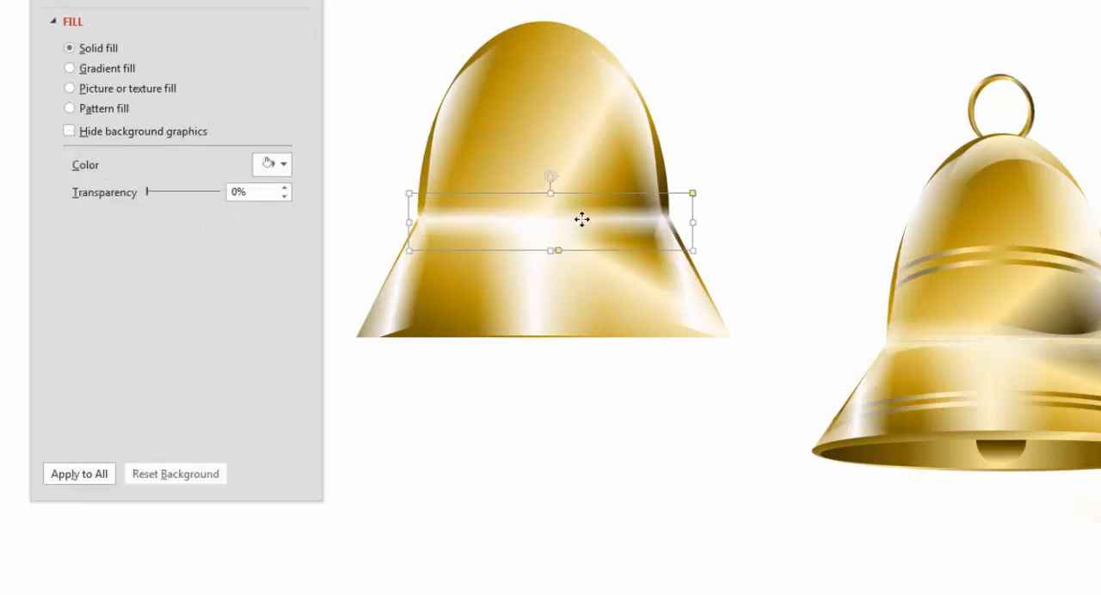
pyautogui.moveTo(582, 219); pyautogui.dragTo(585, 219)
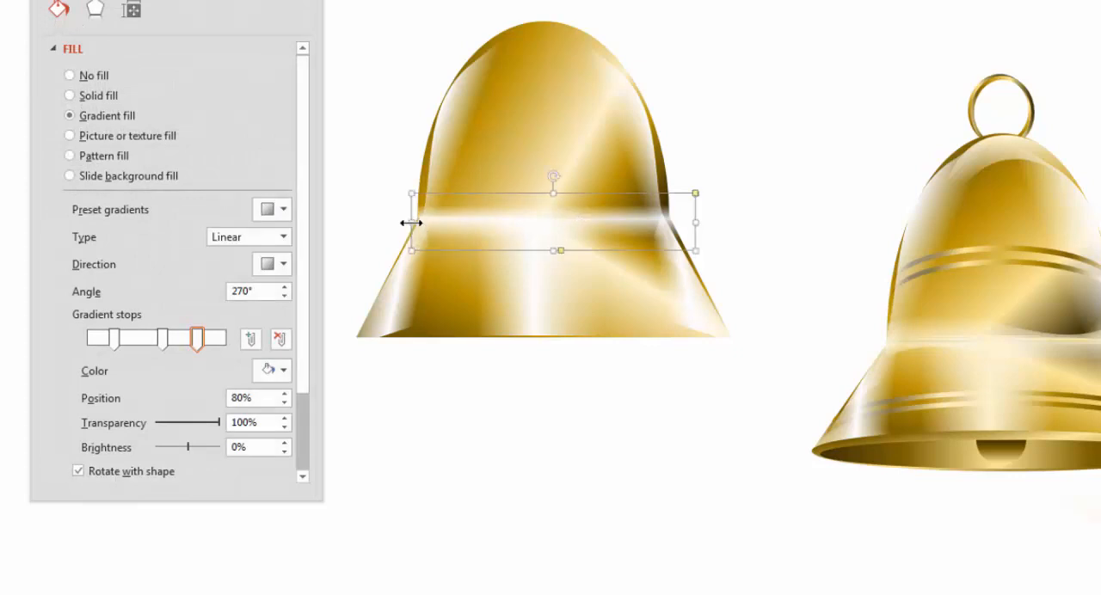
pyautogui.moveTo(411, 222); pyautogui.dragTo(424, 222)
pyautogui.moveTo(489, 227); pyautogui.dragTo(485, 229)
pyautogui.click(769, 226)
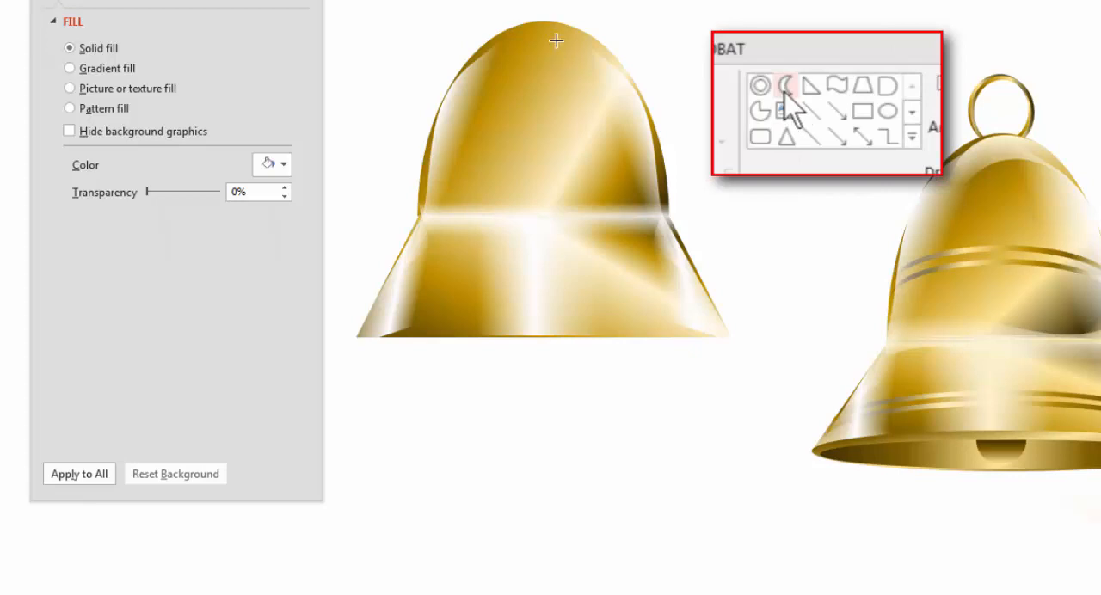
# Draw a moon shape, move it onto the top of the dome, and rotate it clockwise to follow the dome's curve
pyautogui.moveTo(576, 2); pyautogui.dragTo(631, 92)
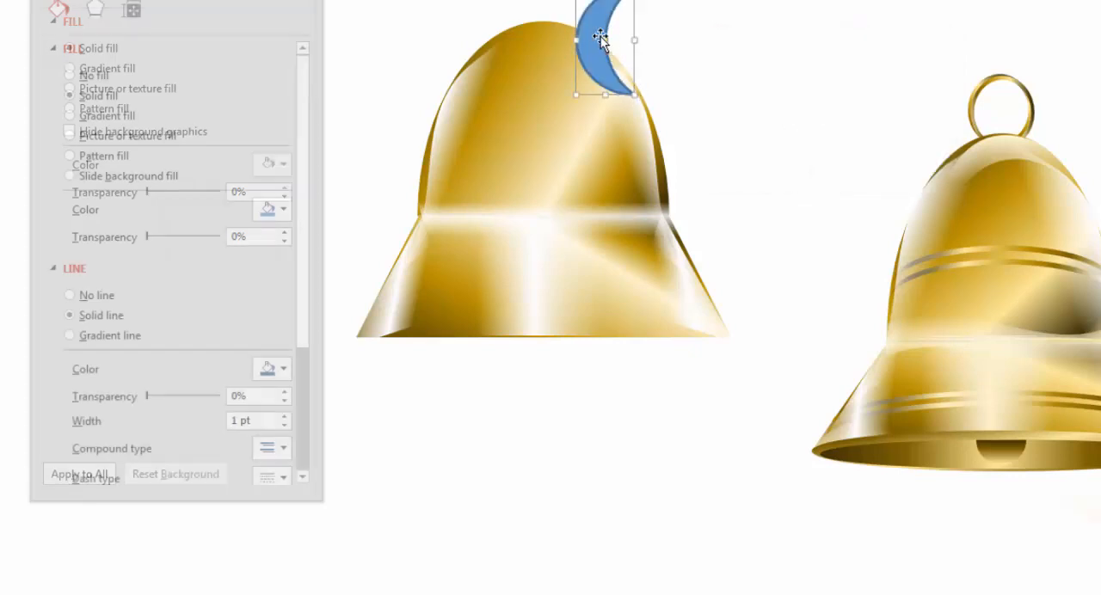
pyautogui.moveTo(600, 38); pyautogui.dragTo(546, 69)
pyautogui.moveTo(545, 5); pyautogui.dragTo(532, 35)
# Copy the dome's left wave highlight formatting onto the moon, adjust its position slightly, and set its gradient angle to 340°
pyautogui.click(454, 106)
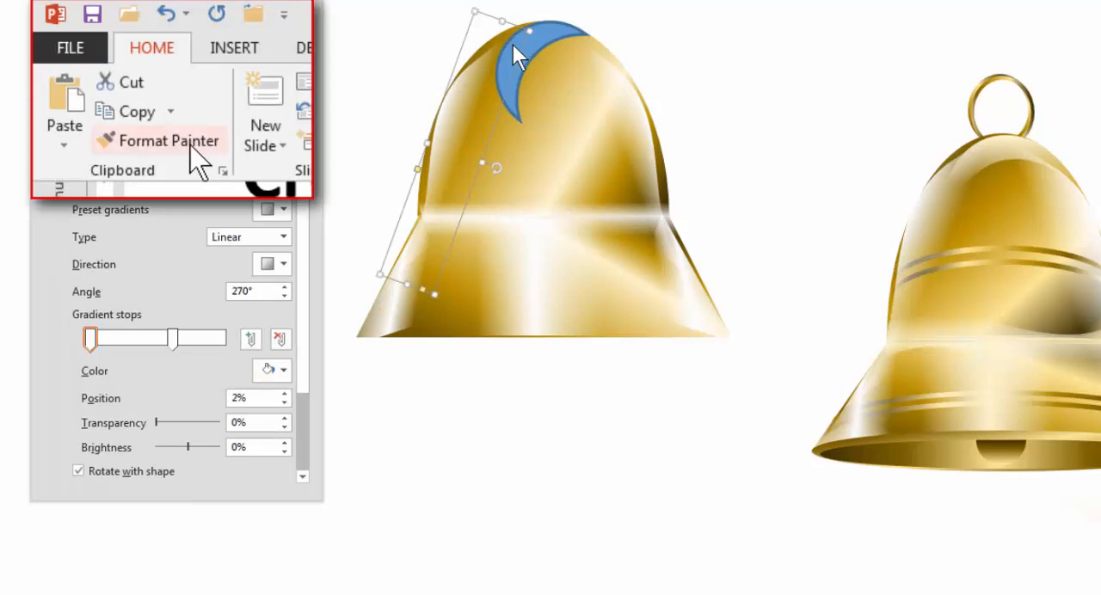
pyautogui.click(538, 38)
pyautogui.moveTo(511, 53)
pyautogui.mouseDown()
pyautogui.moveTo(511, 62)
pyautogui.moveTo(515, 51)
pyautogui.mouseUp()
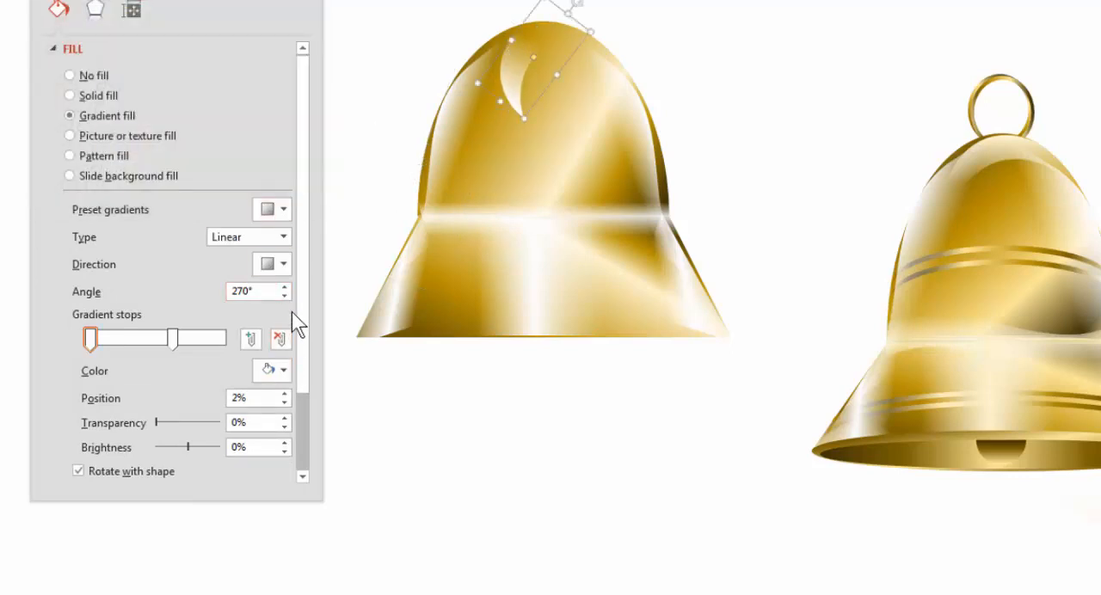
pyautogui.click(285, 287)
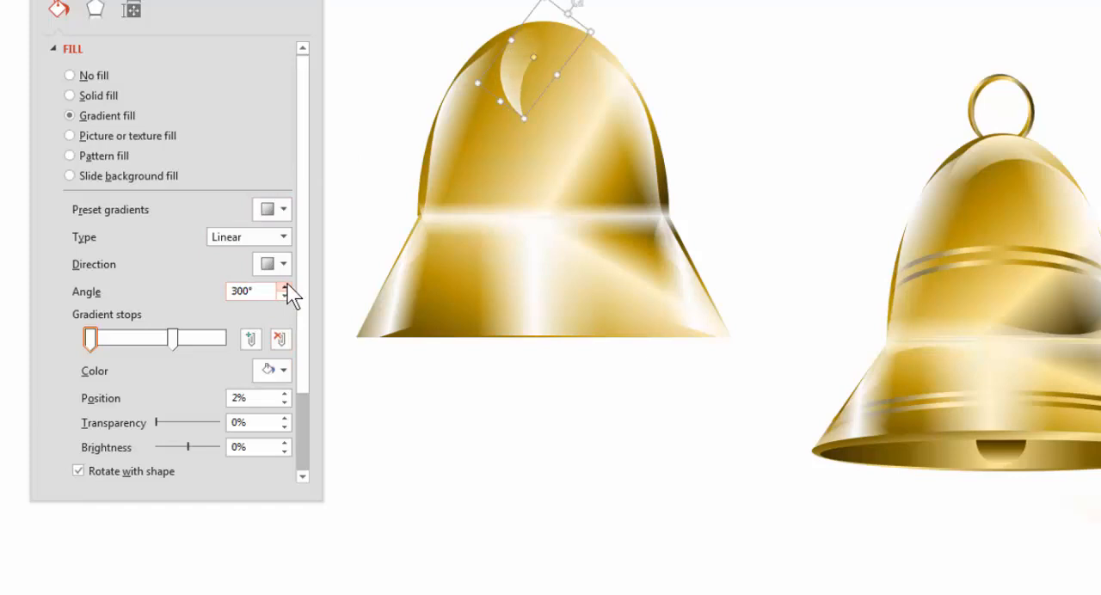
pyautogui.click(285, 287)
pyautogui.click(285, 288)
pyautogui.click(285, 288)
pyautogui.click(284, 287)
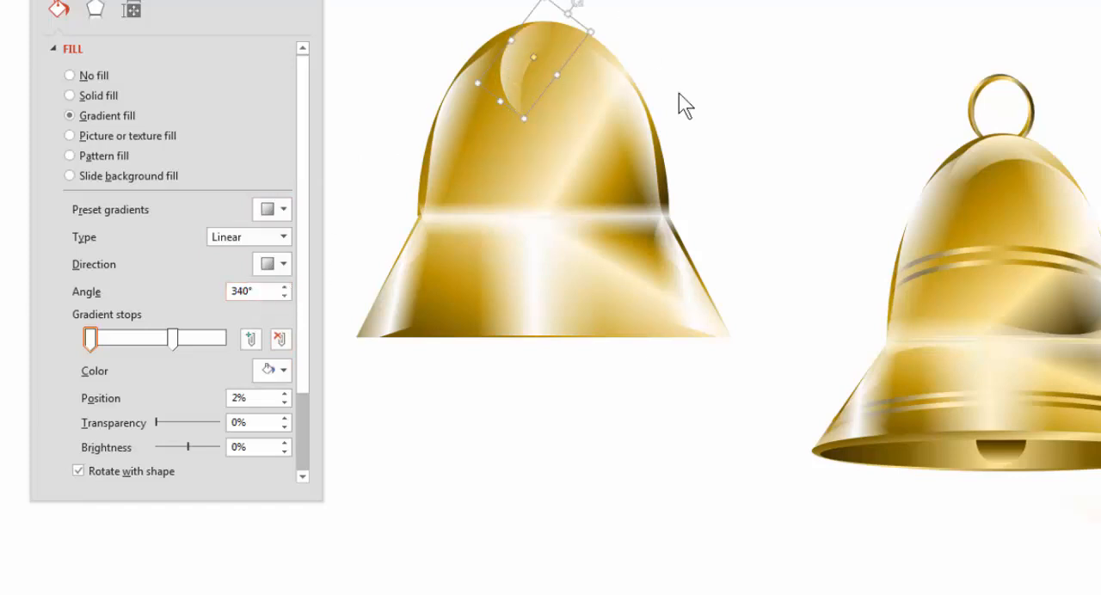
# Slim the moon highlight's crescent, rotate it further clockwise, and fit it just inside the dome's upper left edge
pyautogui.moveTo(512, 41)
pyautogui.mouseDown()
pyautogui.moveTo(519, 77)
pyautogui.moveTo(511, 57)
pyautogui.moveTo(544, 76)
pyautogui.moveTo(520, 55)
pyautogui.mouseUp()
pyautogui.press('Escape')
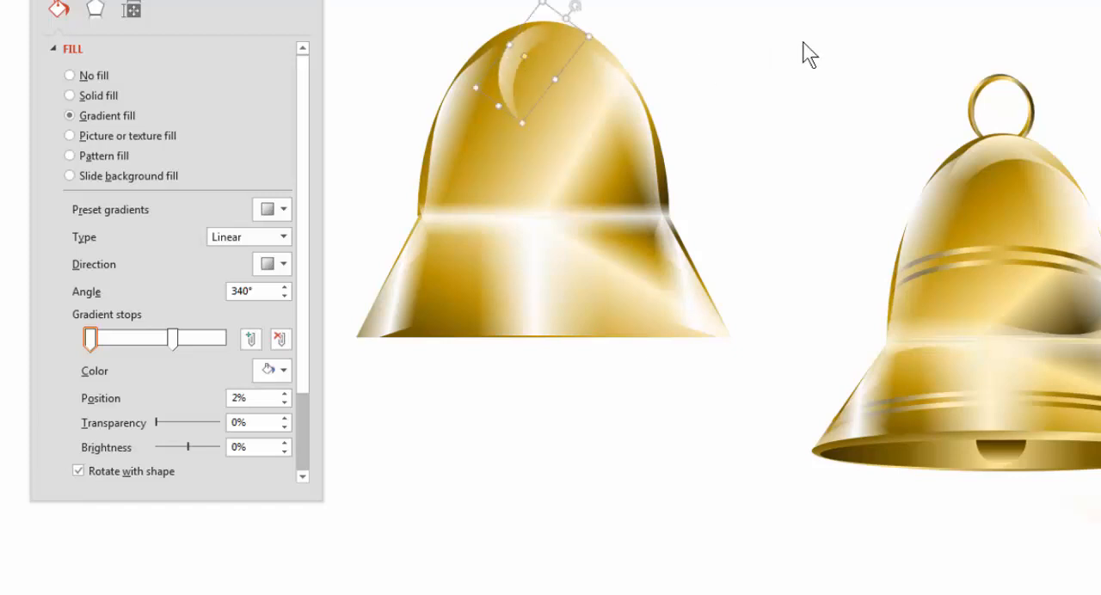
pyautogui.click(804, 43)
pyautogui.click(526, 43)
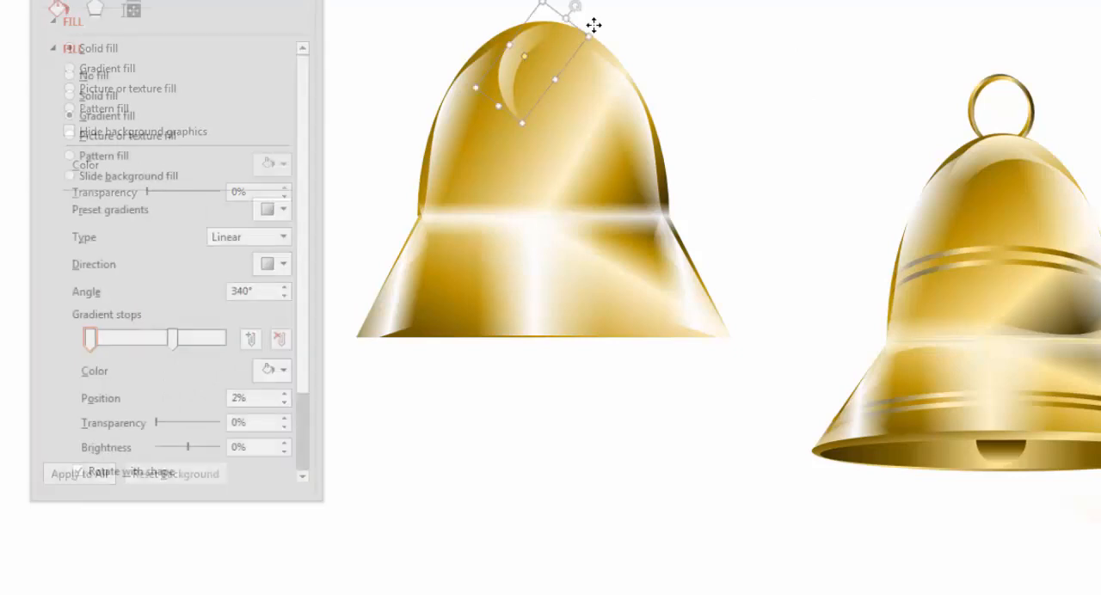
pyautogui.moveTo(576, 4); pyautogui.dragTo(592, 23)
pyautogui.moveTo(537, 45); pyautogui.dragTo(550, 42)
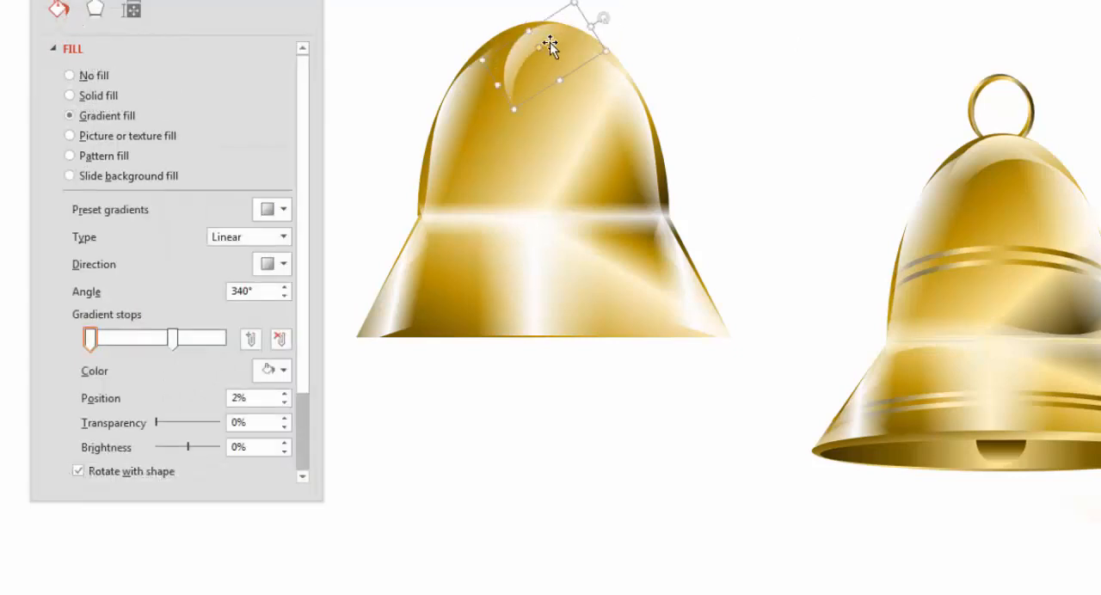
pyautogui.click(709, 61)
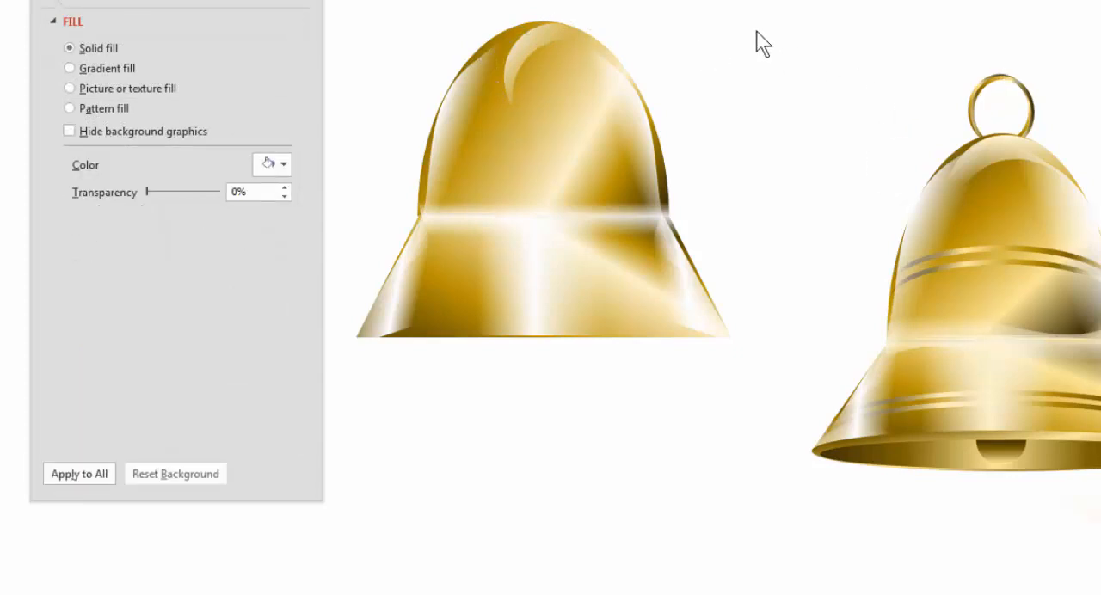
# Thicken the moon highlight's crescent on the dome and nudge it slightly up and to the left
pyautogui.click(538, 43)
pyautogui.click(539, 50)
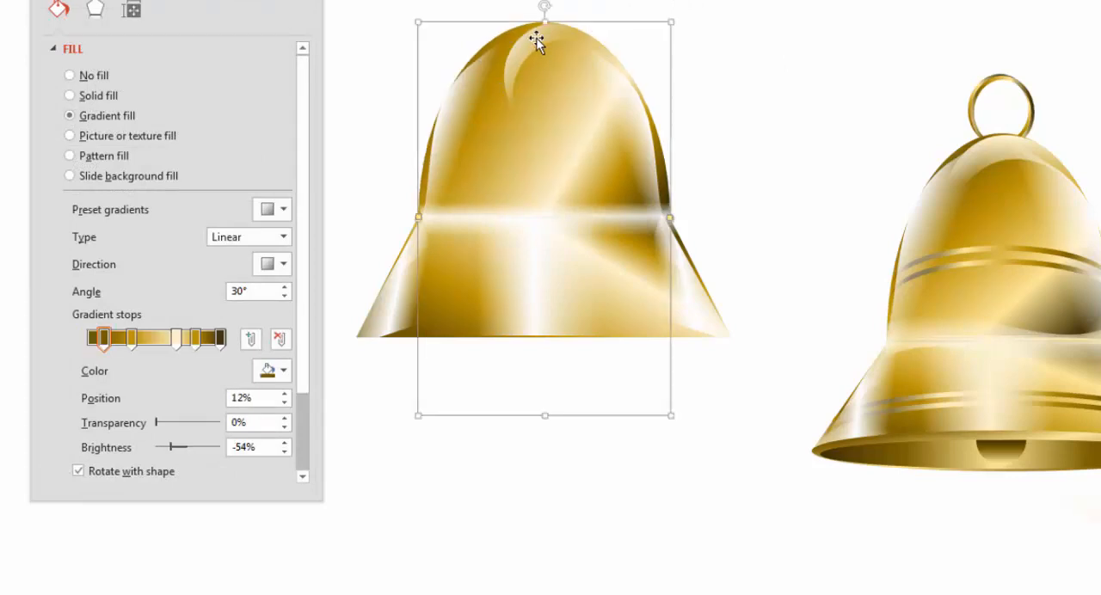
pyautogui.click(550, 56)
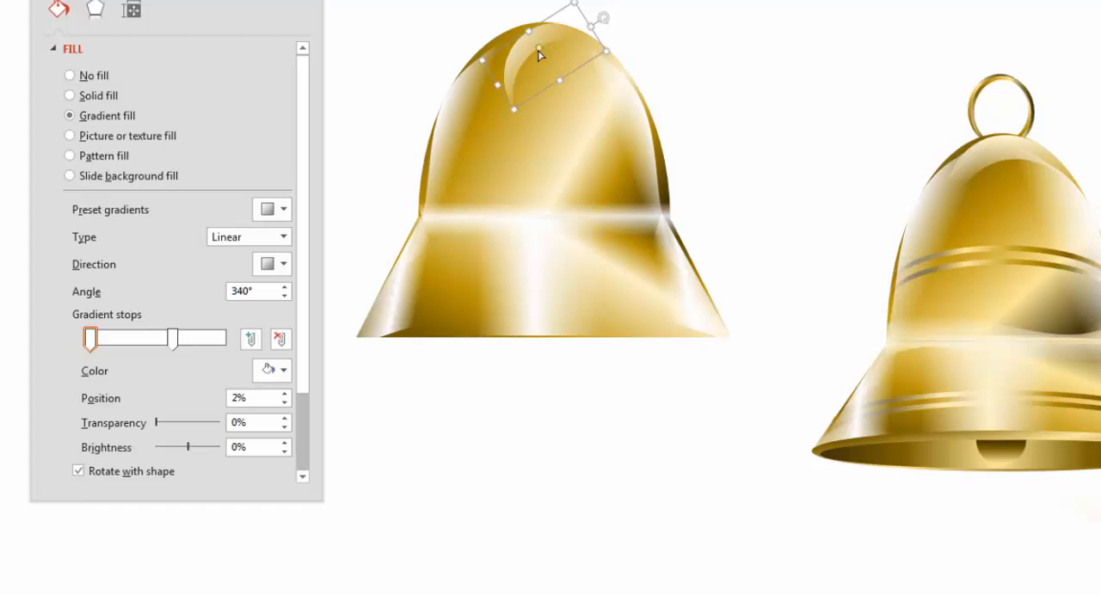
pyautogui.moveTo(539, 49); pyautogui.dragTo(545, 57)
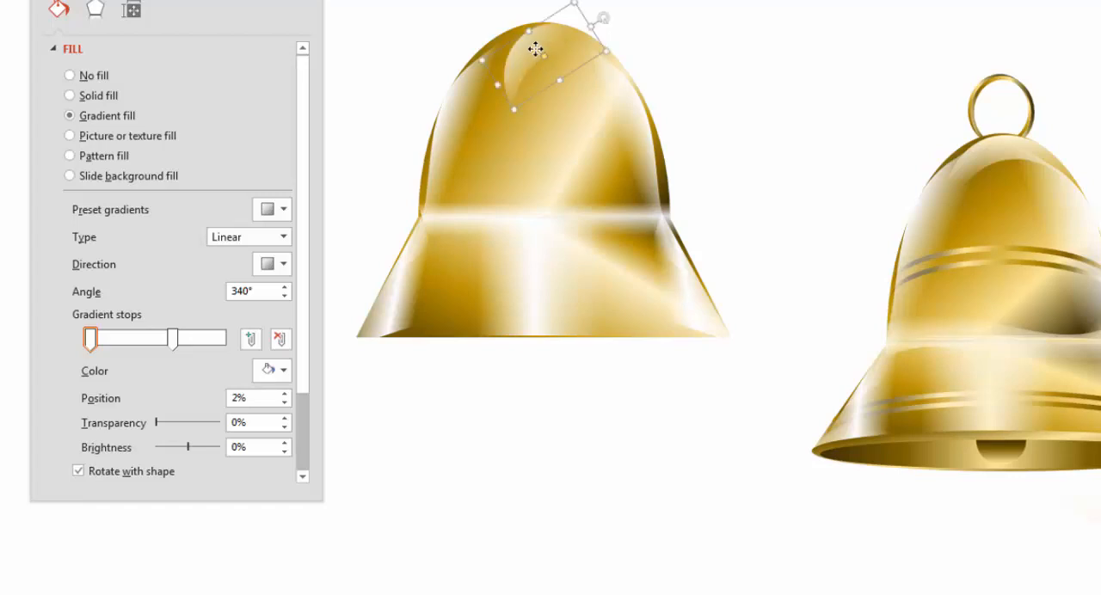
pyautogui.click(757, 62)
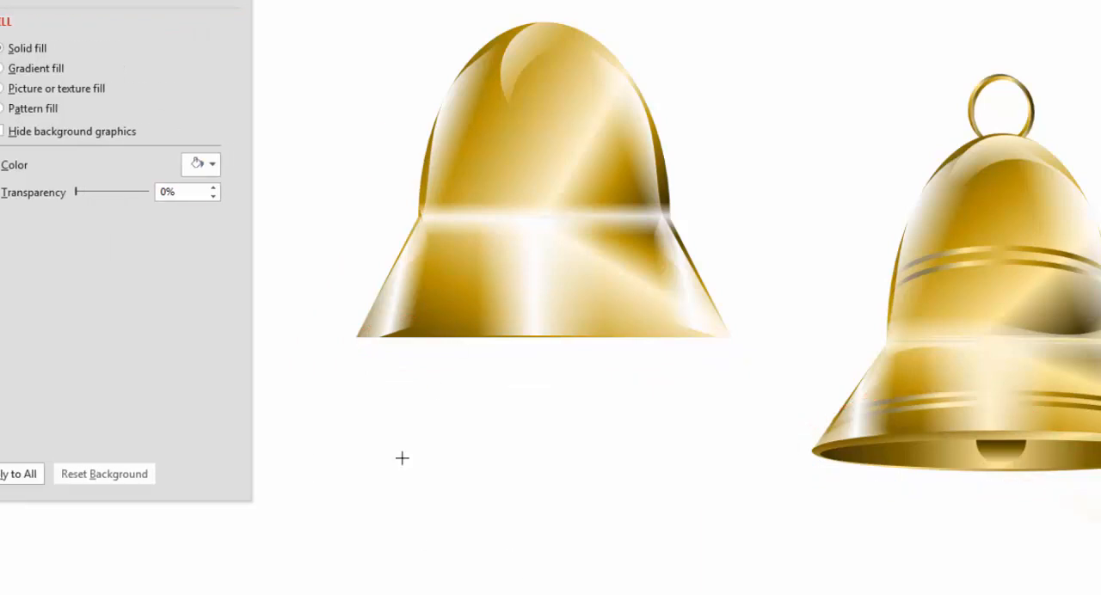
# Draw a flat ellipse, center it on the bell's bottom edge, and widen it to match the flare's full width
pyautogui.moveTo(351, 335); pyautogui.dragTo(393, 351)
pyautogui.moveTo(625, 356); pyautogui.dragTo(720, 378)
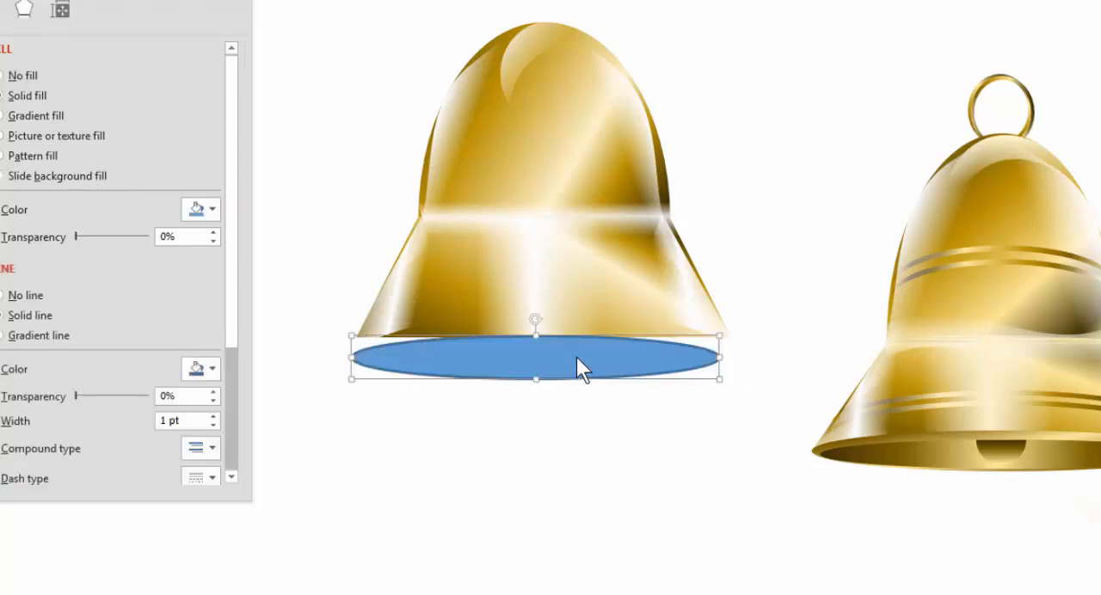
pyautogui.moveTo(577, 357); pyautogui.dragTo(580, 352)
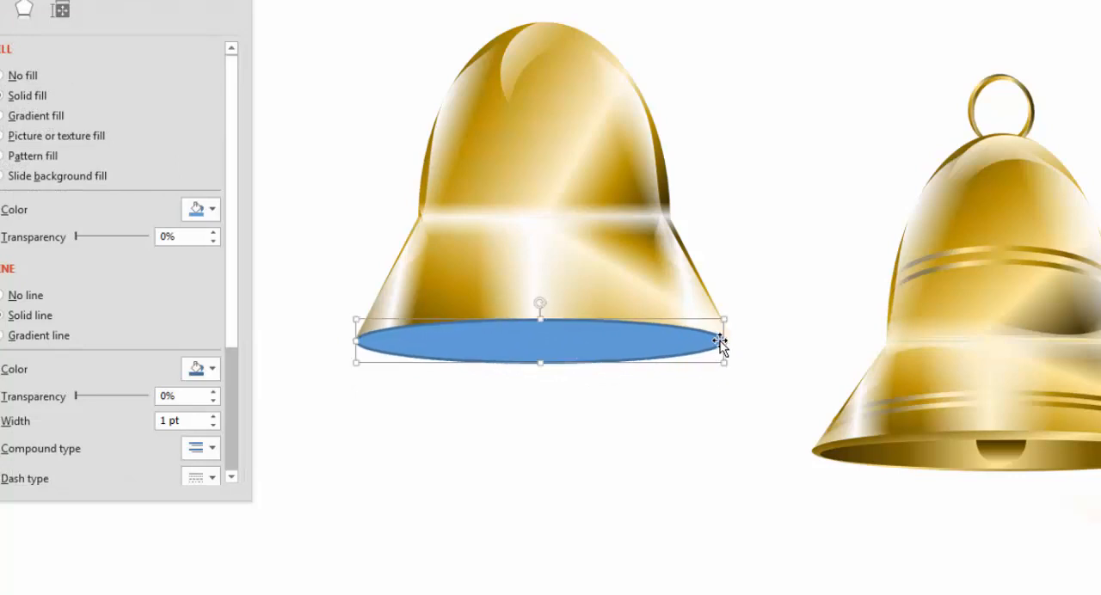
pyautogui.moveTo(724, 341); pyautogui.dragTo(731, 340)
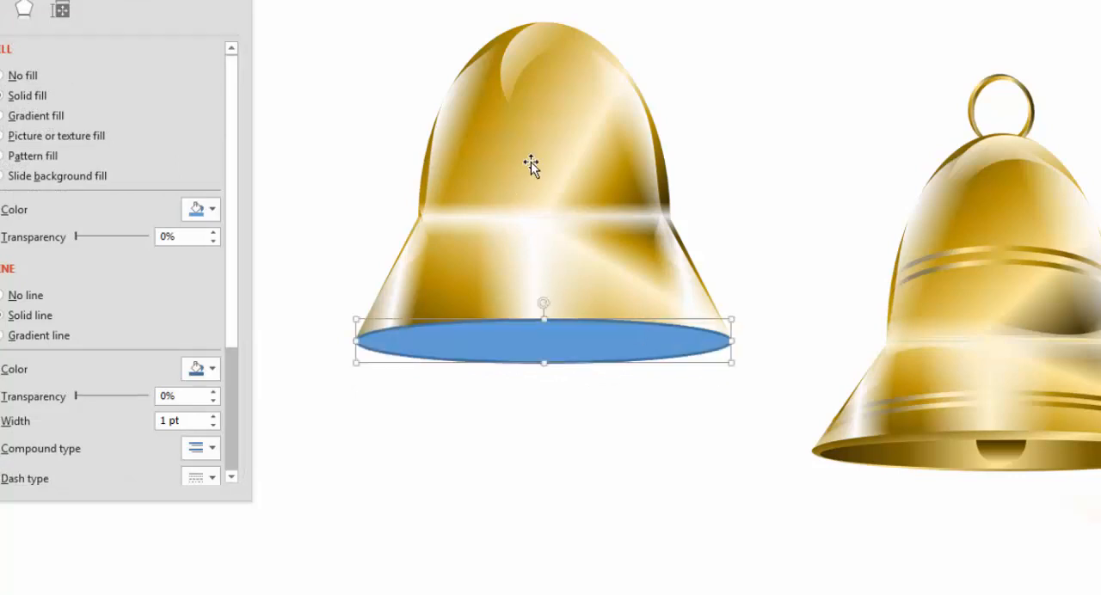
# Copy the dome's gradient formatting onto the bottom ellipse
pyautogui.click(489, 143)
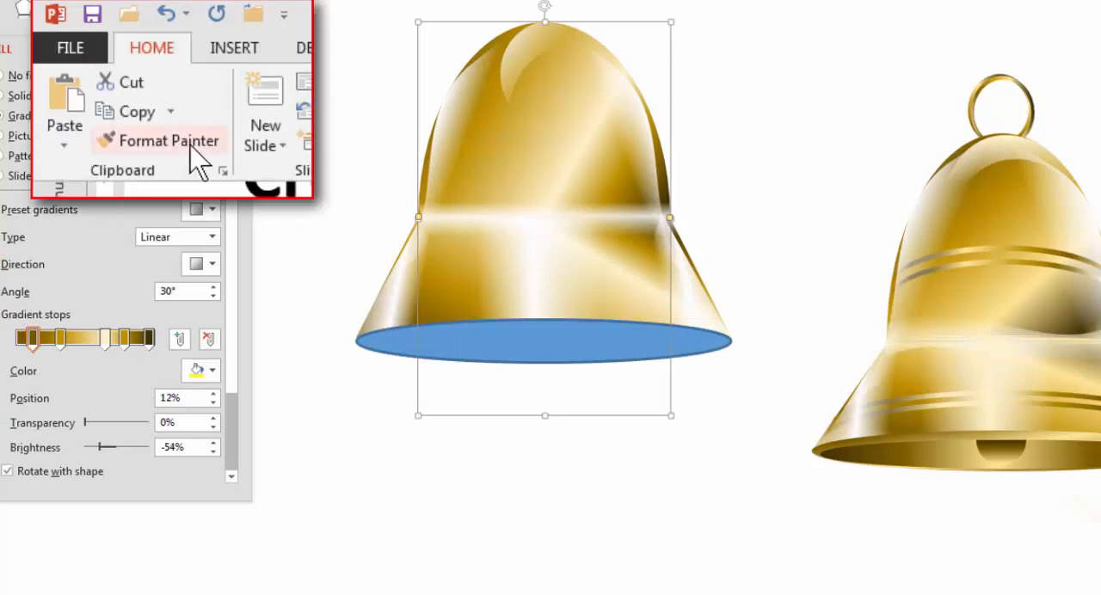
pyautogui.click(191, 144)
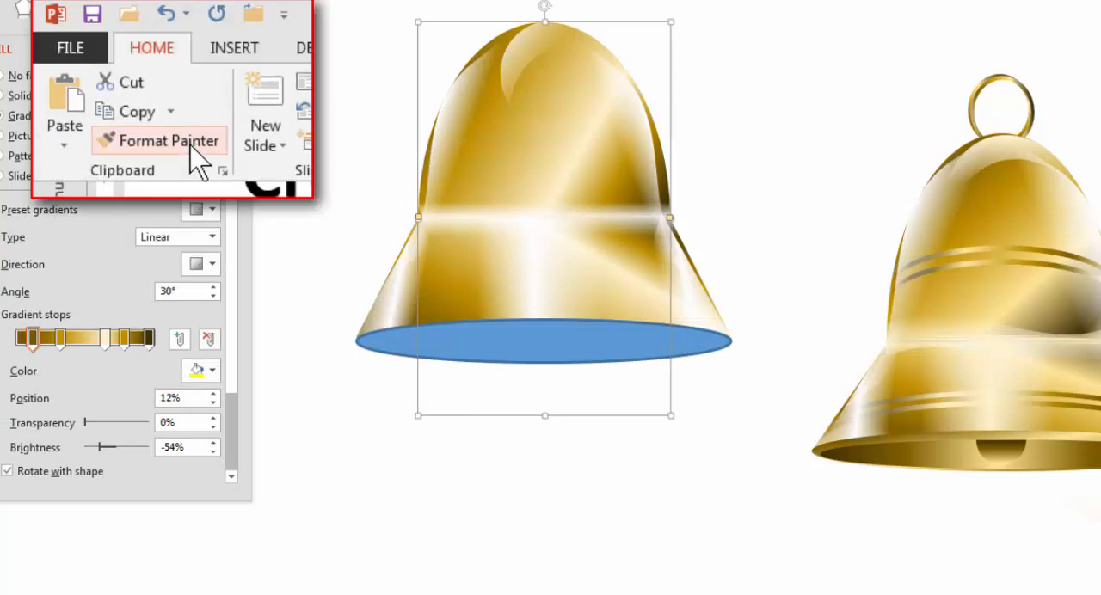
pyautogui.click(586, 345)
pyautogui.click(556, 411)
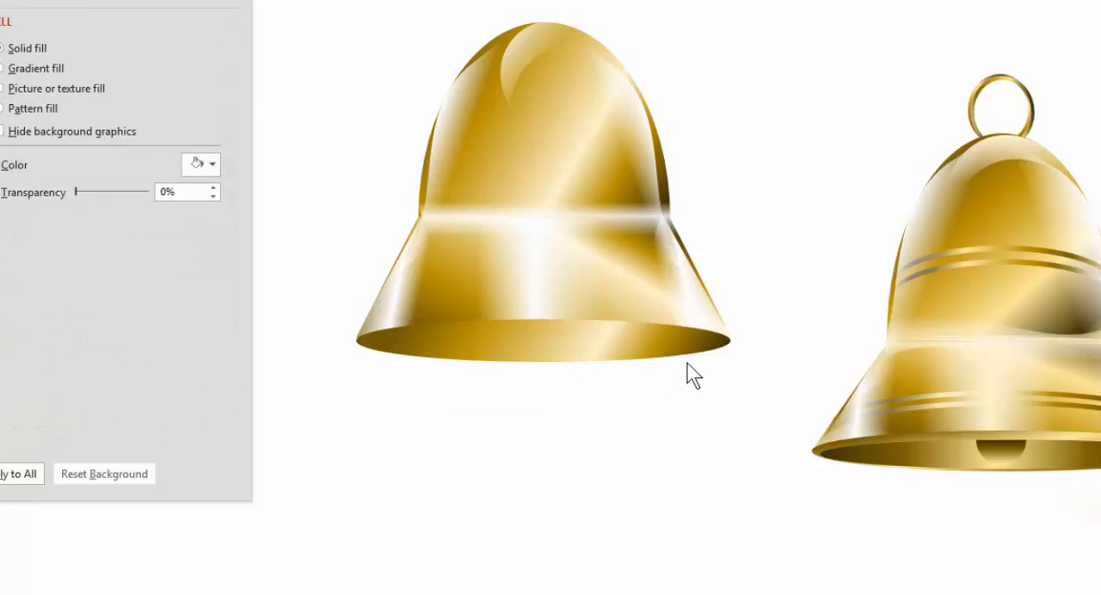
# Adjust the bottom ellipse's gradient stops: first stop at 12% with -82% brightness, cream at 53%, right gold at 70%, and the last dark stop moved inward
pyautogui.click(572, 354)
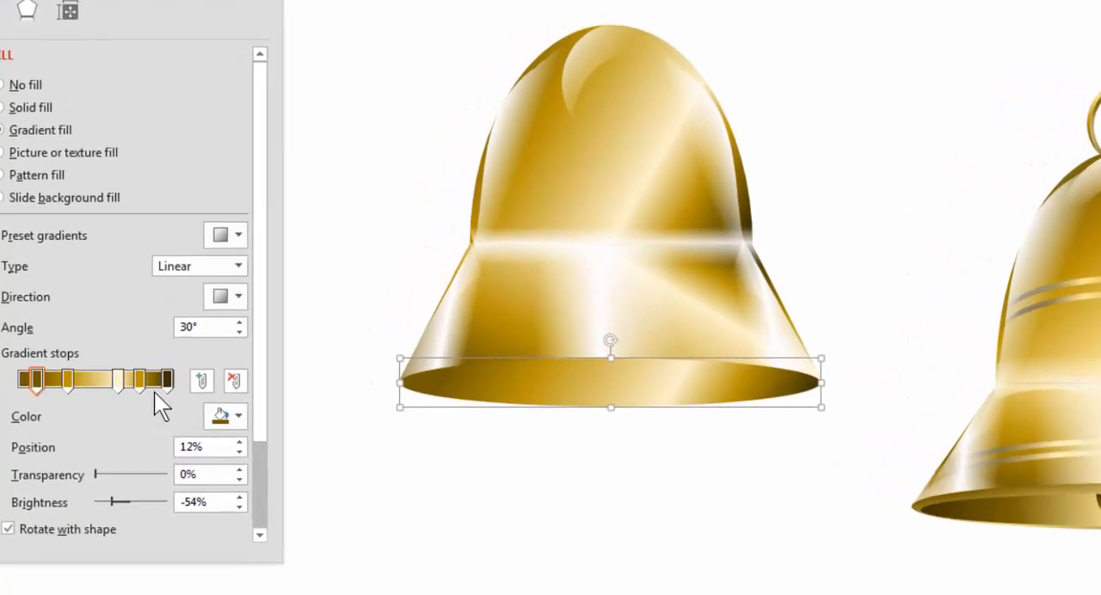
pyautogui.moveTo(34, 387); pyautogui.dragTo(24, 387)
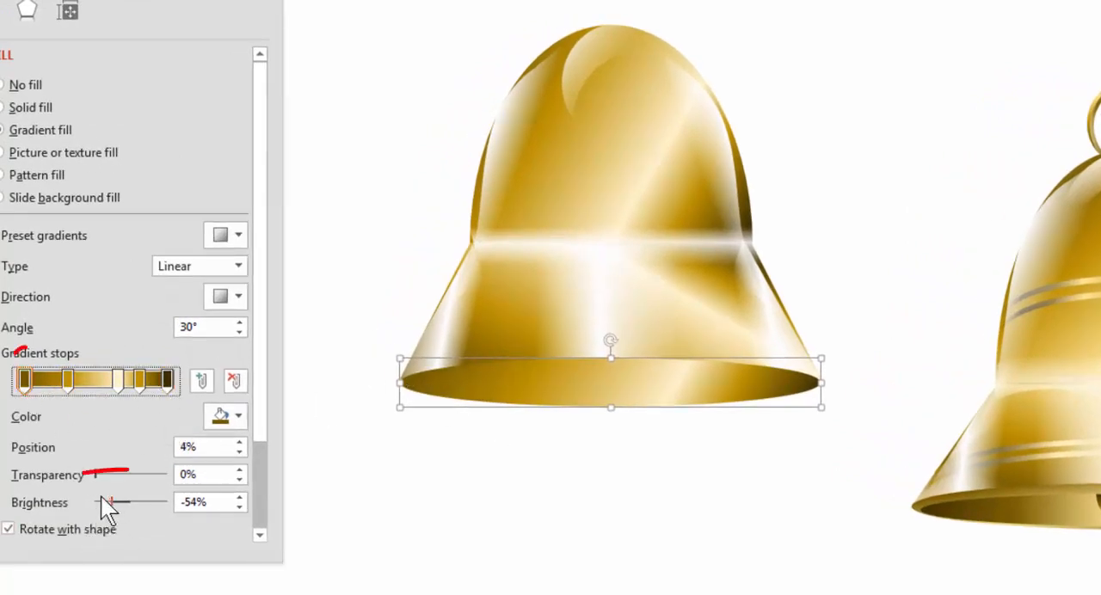
pyautogui.moveTo(110, 504); pyautogui.dragTo(100, 501)
pyautogui.click(67, 385)
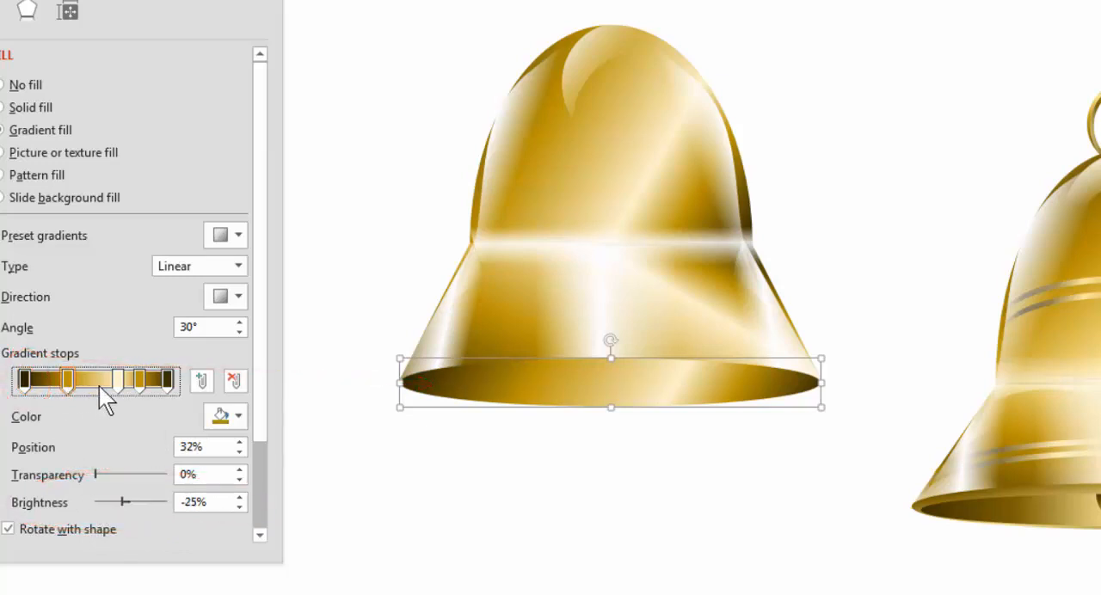
pyautogui.moveTo(116, 383)
pyautogui.mouseDown()
pyautogui.moveTo(96, 382)
pyautogui.moveTo(122, 379)
pyautogui.mouseUp()
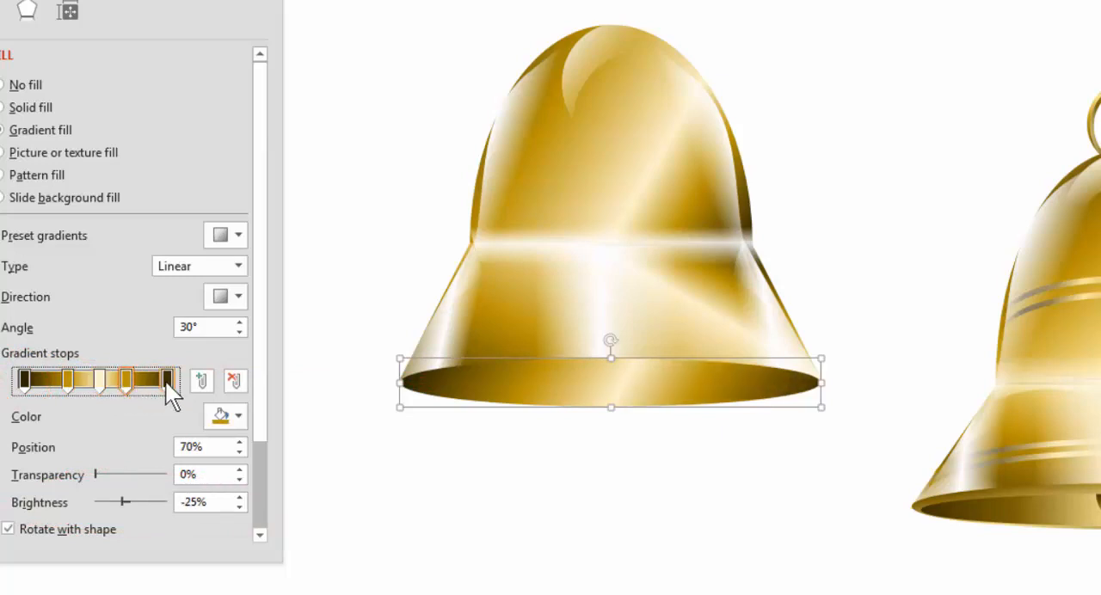
pyautogui.click(155, 381)
pyautogui.moveTo(31, 382); pyautogui.dragTo(82, 385)
pyautogui.click(99, 379)
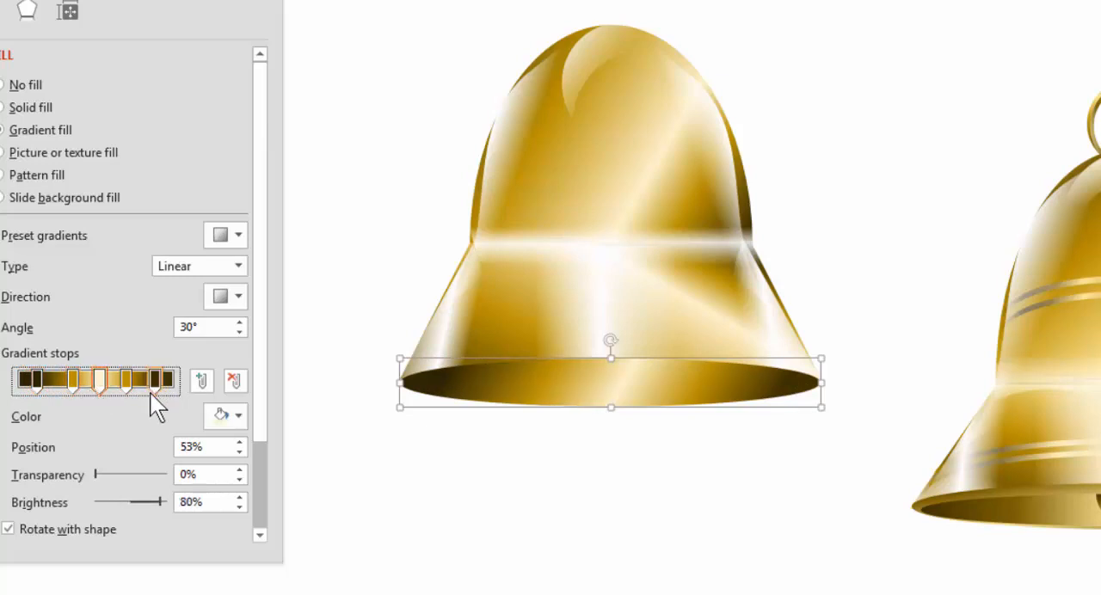
# Set the bottom ellipse's gradient angle to 0°
pyautogui.click(241, 333)
pyautogui.click(241, 333)
pyautogui.click(242, 333)
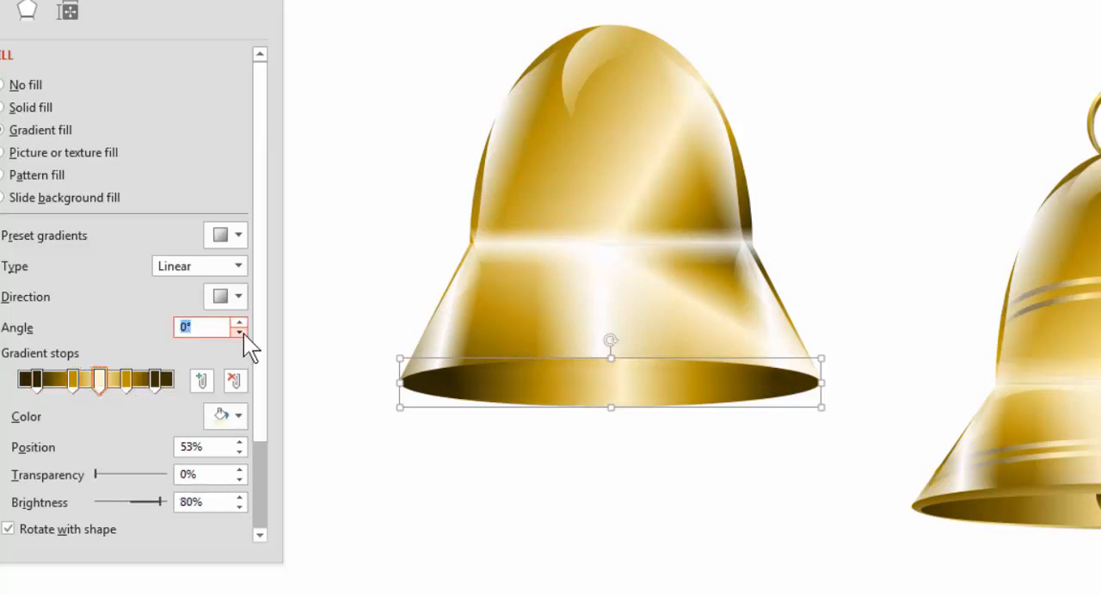
# Shift the flare's vertical white rectangle highlight slightly to the left of center
pyautogui.click(605, 312)
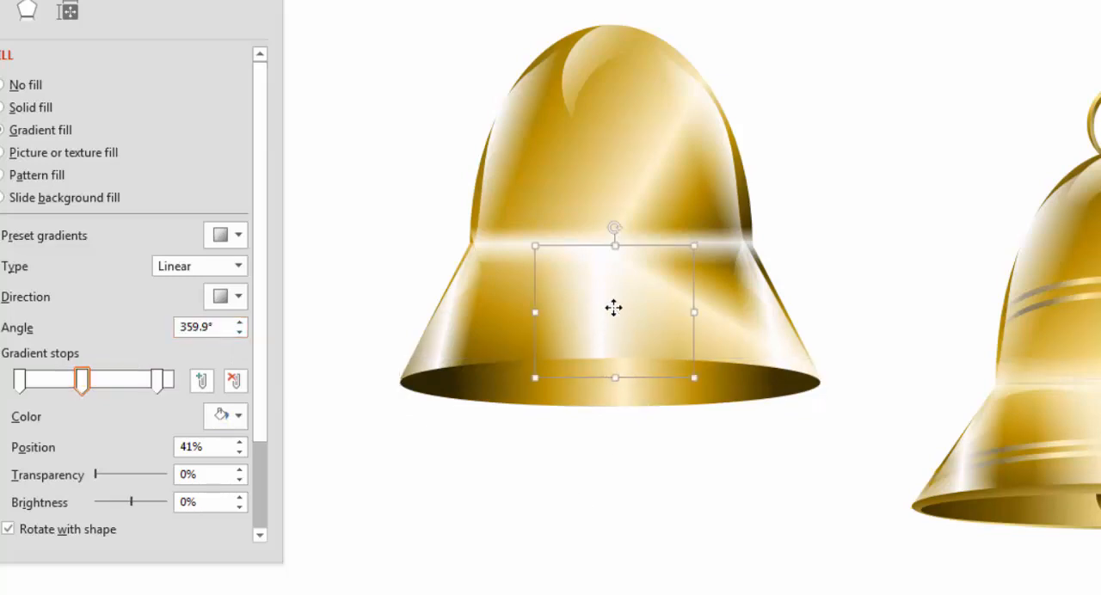
pyautogui.moveTo(615, 305); pyautogui.dragTo(582, 310)
pyautogui.click(633, 559)
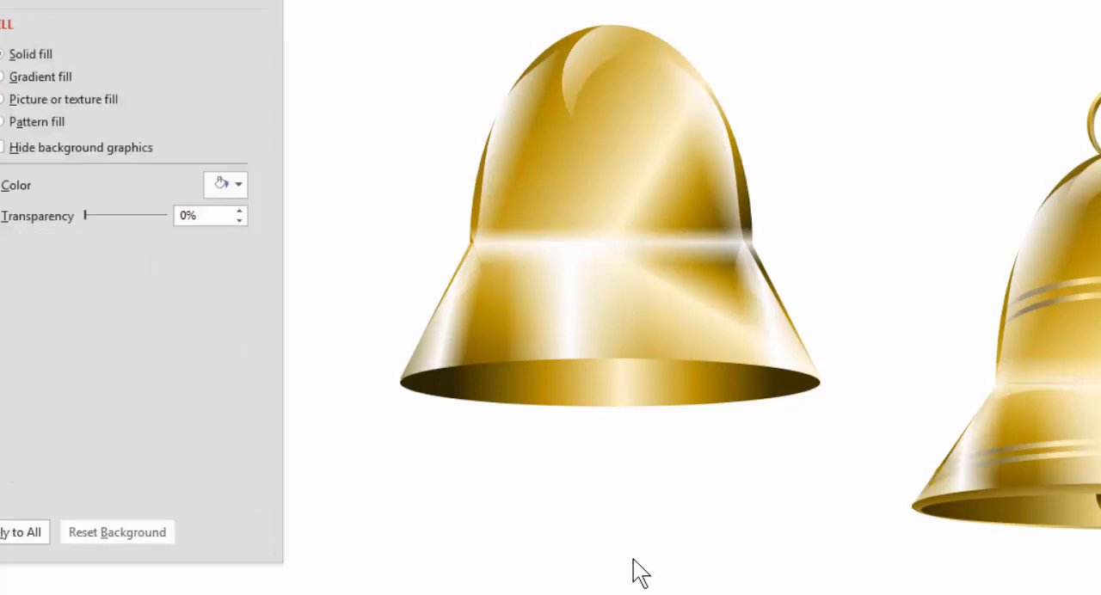
# Fine-tune the bottom ellipse's gradient by moving the right gold stop inward, the right dark stop to 86%, and the left dark stop to 17%
pyautogui.click(664, 392)
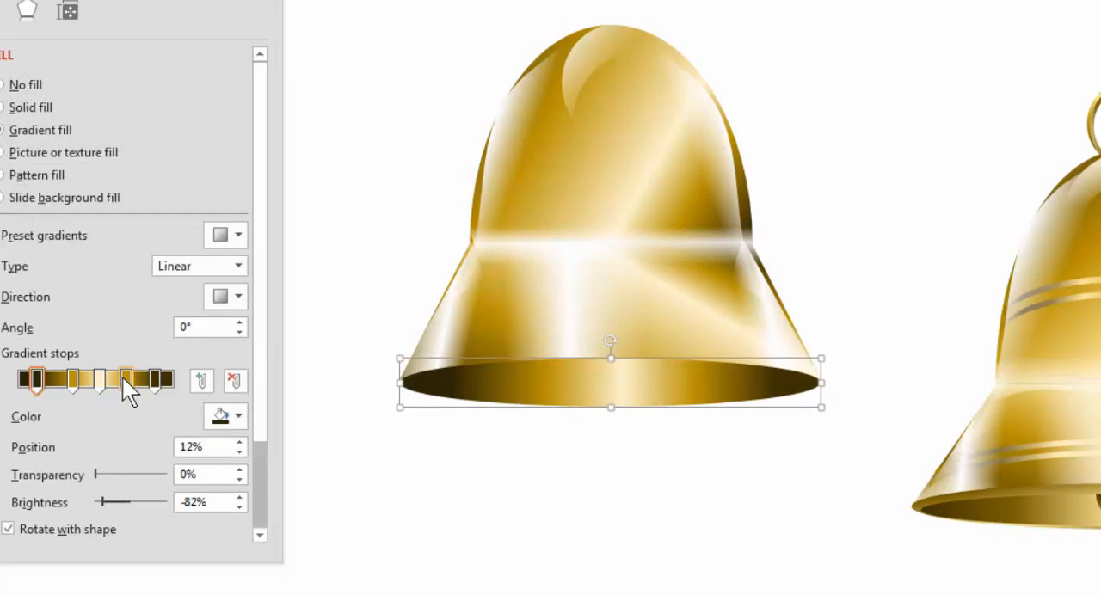
pyautogui.click(122, 379)
pyautogui.click(150, 375)
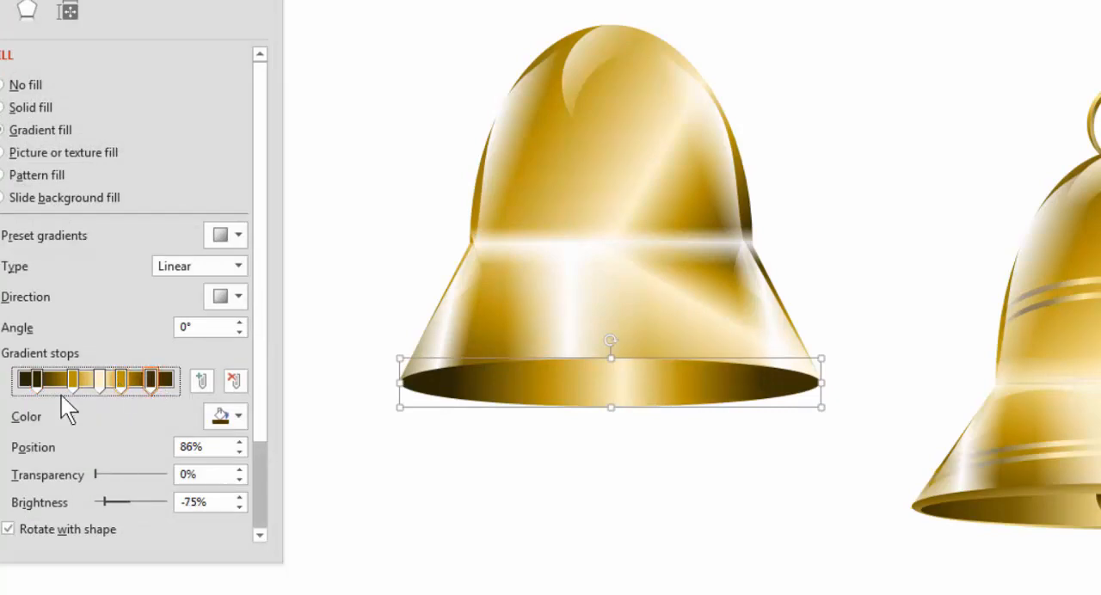
pyautogui.click(37, 385)
pyautogui.click(480, 587)
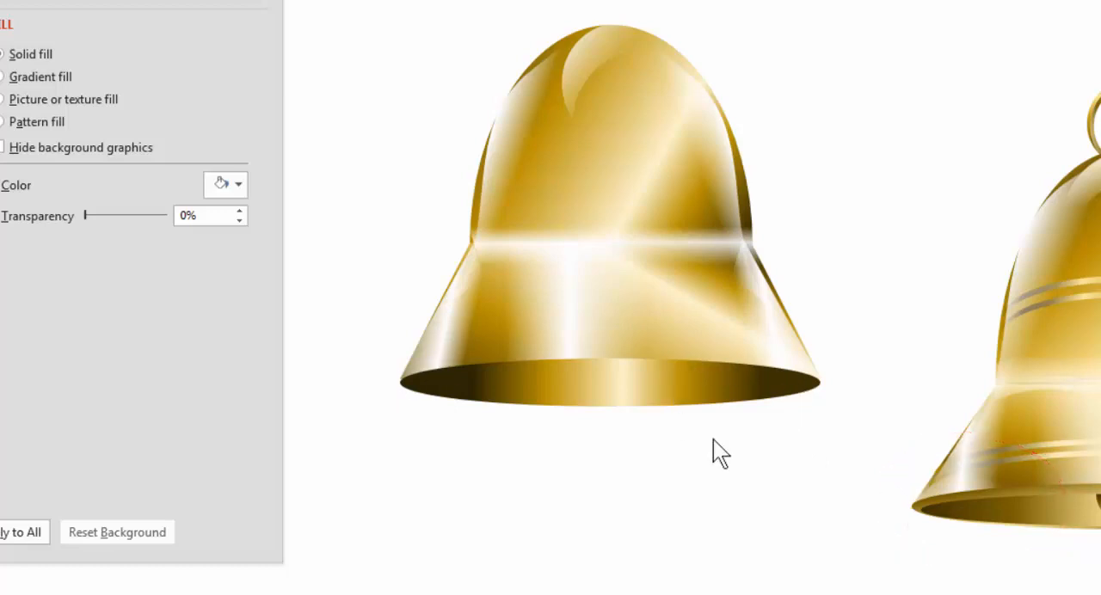
# Duplicate the bottom ellipse and place the copy just below the bell
pyautogui.click(687, 387)
pyautogui.press('Escape')
pyautogui.moveTo(688, 387); pyautogui.dragTo(678, 487)
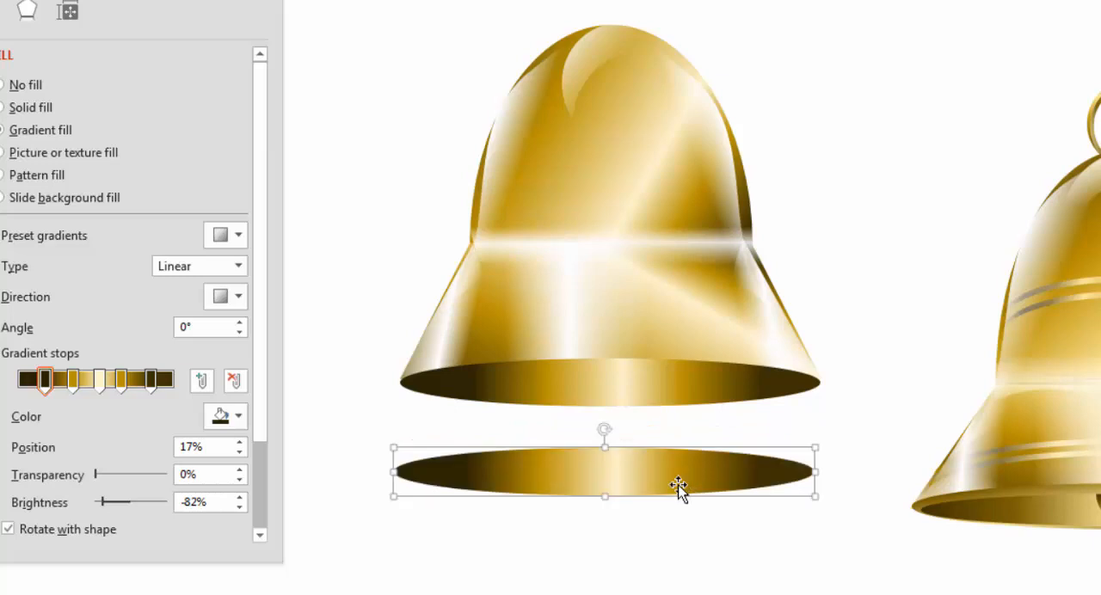
# Set the original bottom ellipse's gradient angle to 70°
pyautogui.click(664, 379)
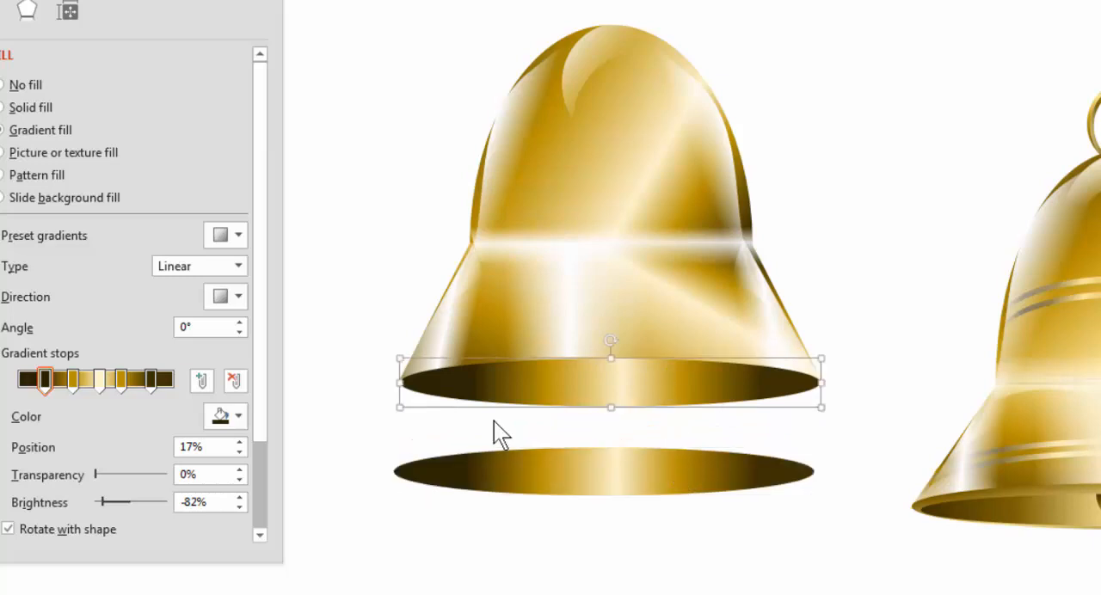
pyautogui.click(240, 323)
pyautogui.click(240, 322)
pyautogui.click(240, 323)
pyautogui.click(240, 322)
pyautogui.click(240, 323)
pyautogui.click(240, 323)
pyautogui.click(240, 323)
pyautogui.click(240, 323)
pyautogui.click(240, 323)
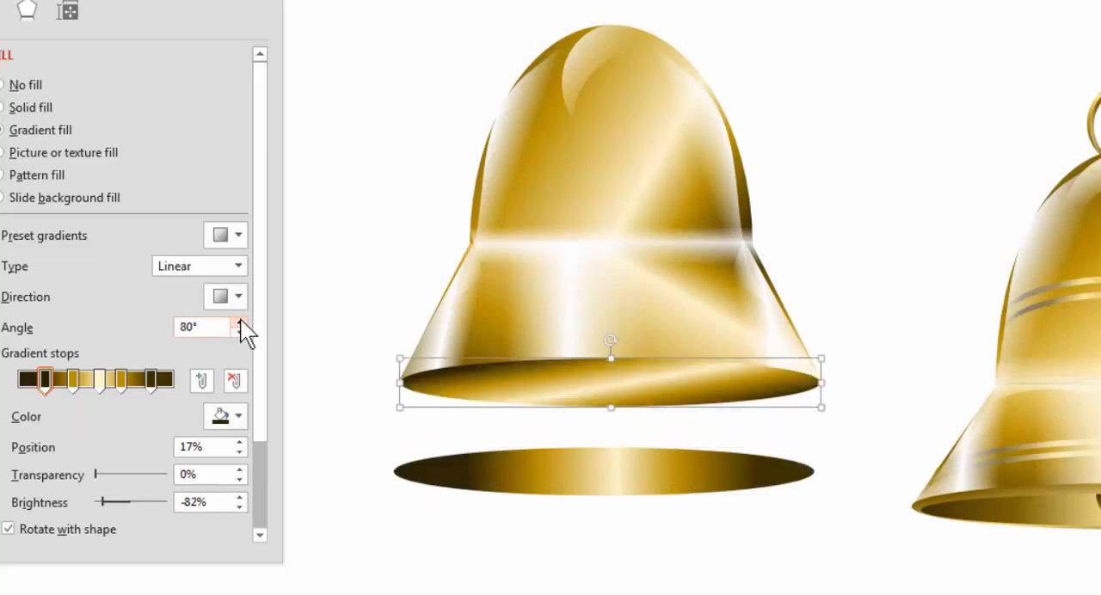
pyautogui.click(240, 332)
# Move the ellipse copy onto the original, then narrow both sides and reduce its height so it fits inside as the bell's opening
pyautogui.click(671, 497)
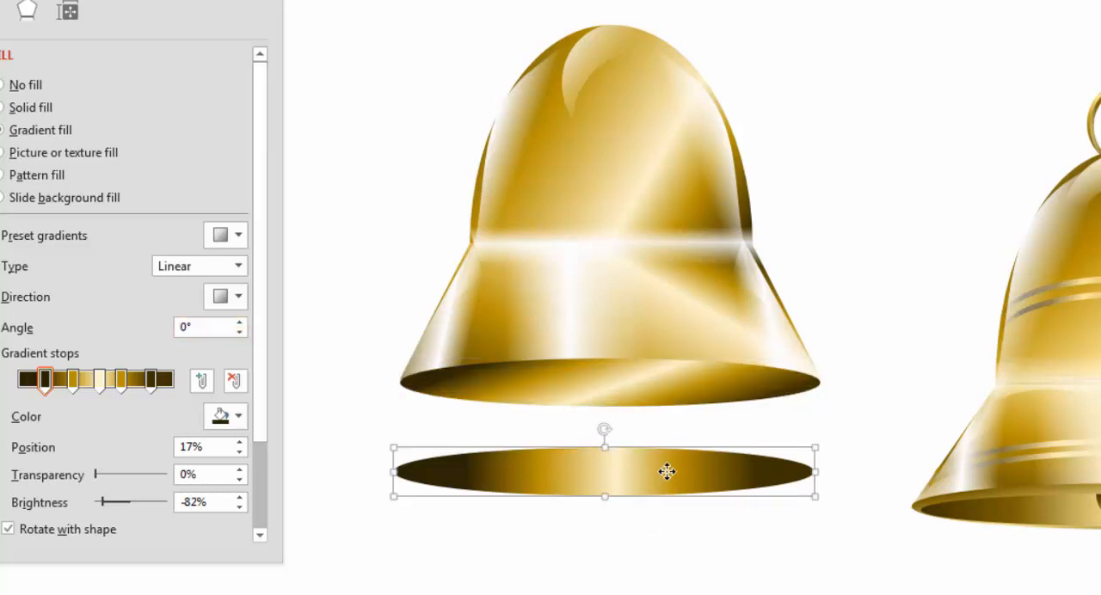
pyautogui.moveTo(663, 470); pyautogui.dragTo(677, 401)
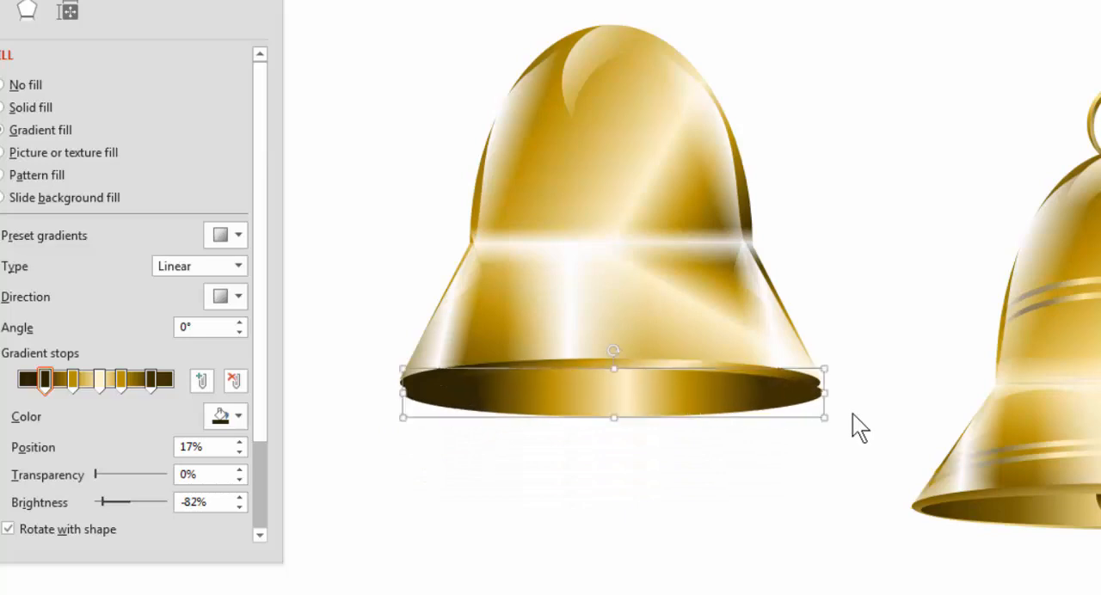
pyautogui.moveTo(822, 391); pyautogui.dragTo(814, 392)
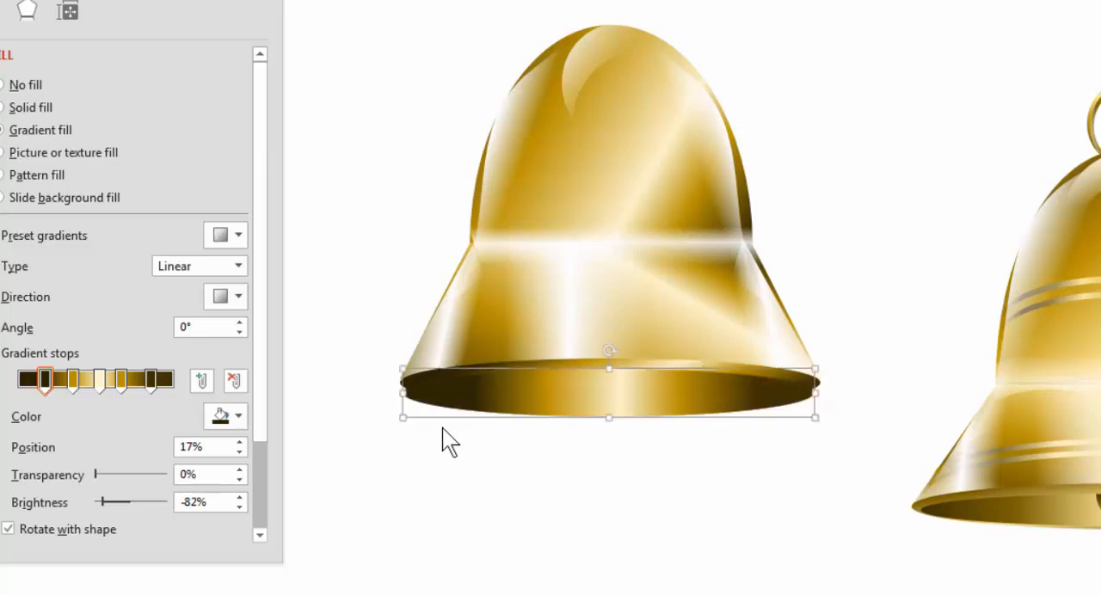
pyautogui.moveTo(401, 392); pyautogui.dragTo(409, 392)
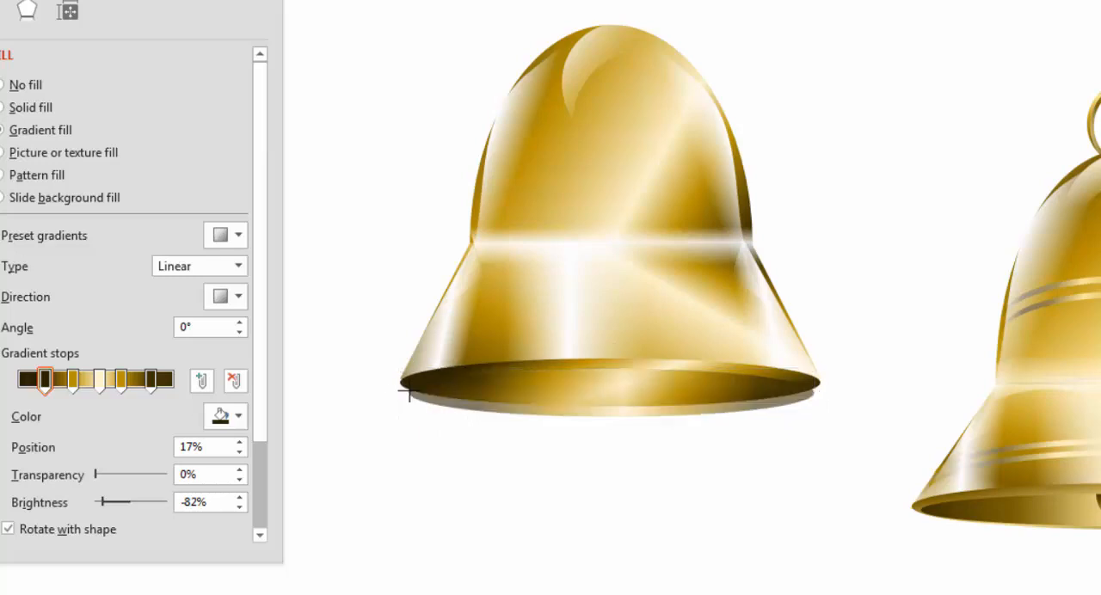
pyautogui.click(605, 497)
pyautogui.click(586, 406)
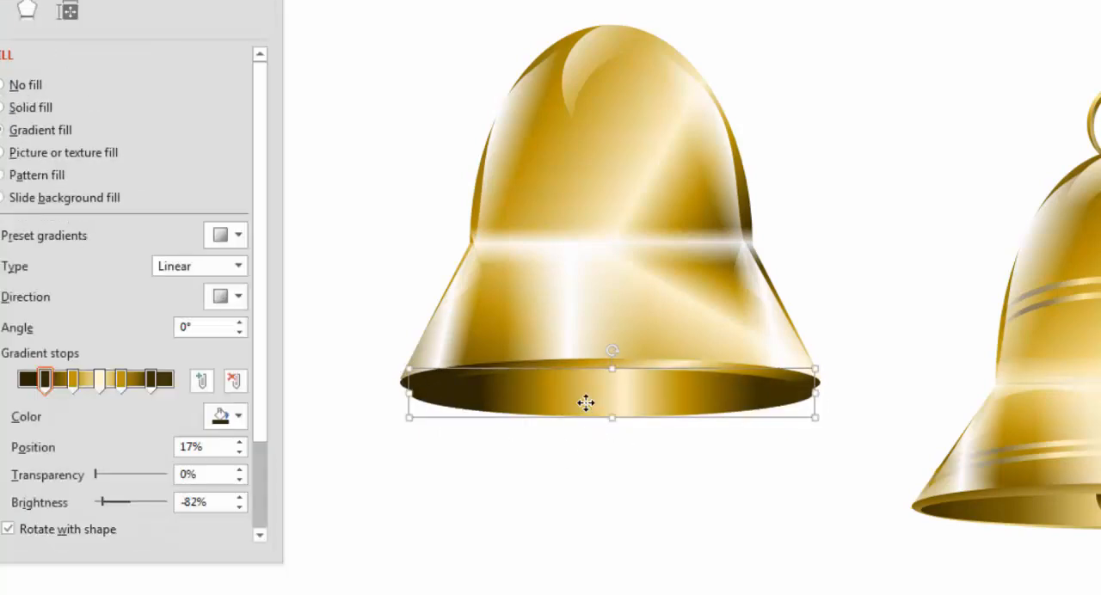
pyautogui.moveTo(613, 419); pyautogui.dragTo(611, 407)
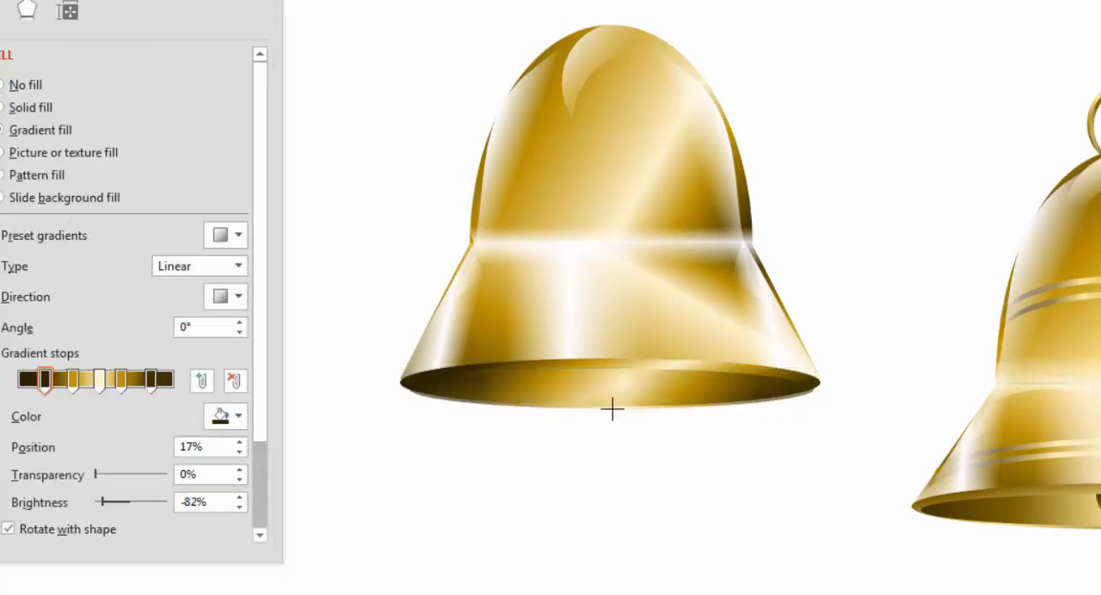
pyautogui.click(674, 503)
# Set the outer rim ellipse's gradient angle to 80°
pyautogui.click(675, 355)
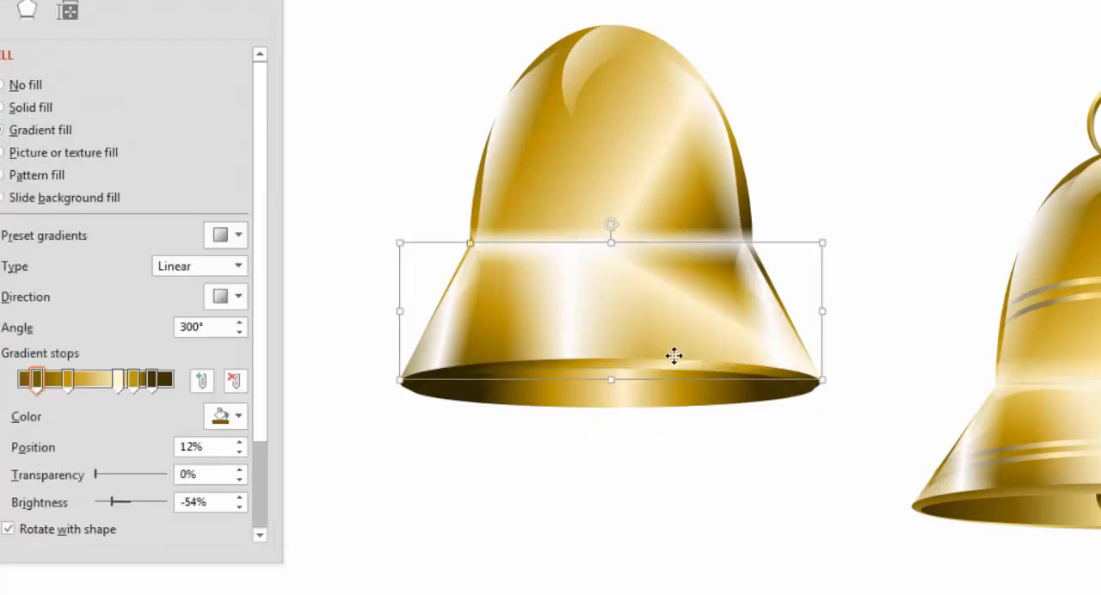
pyautogui.click(592, 391)
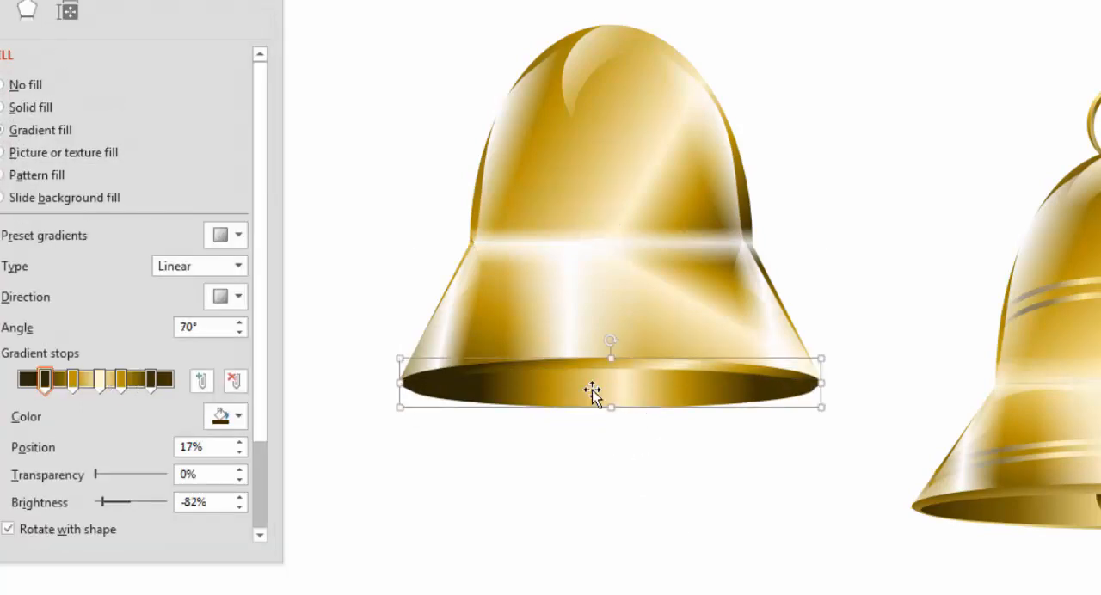
pyautogui.click(240, 322)
pyautogui.click(240, 322)
pyautogui.click(545, 534)
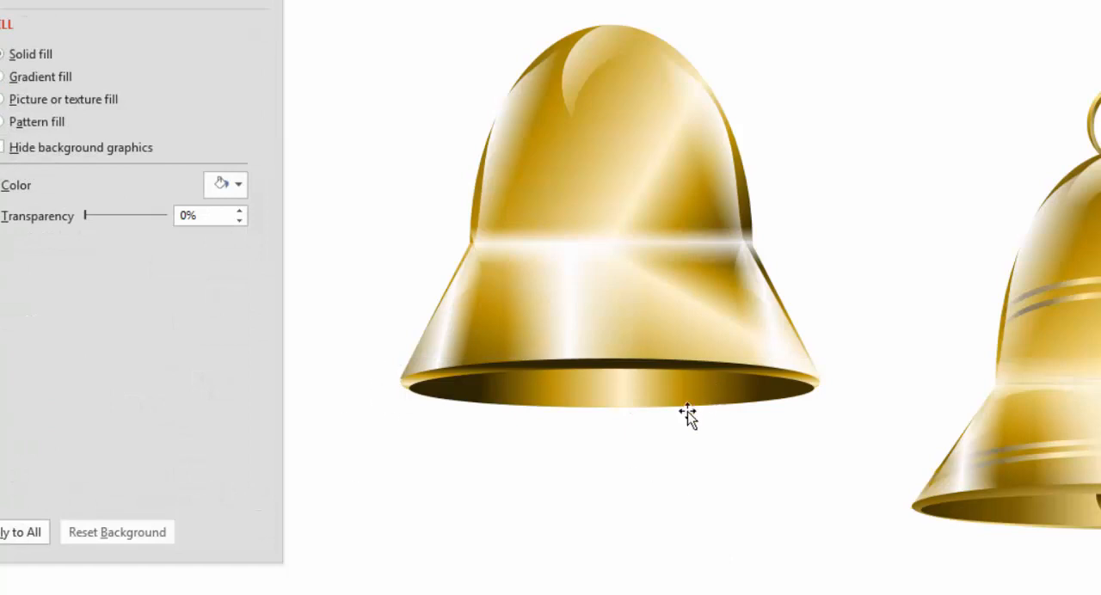
pyautogui.click(613, 401)
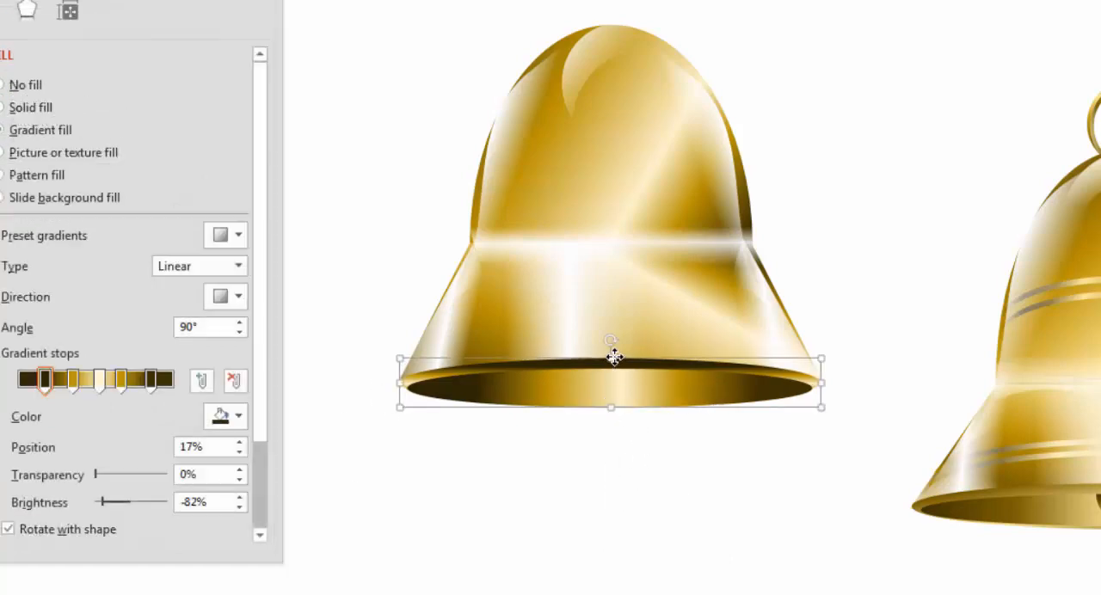
pyautogui.click(244, 332)
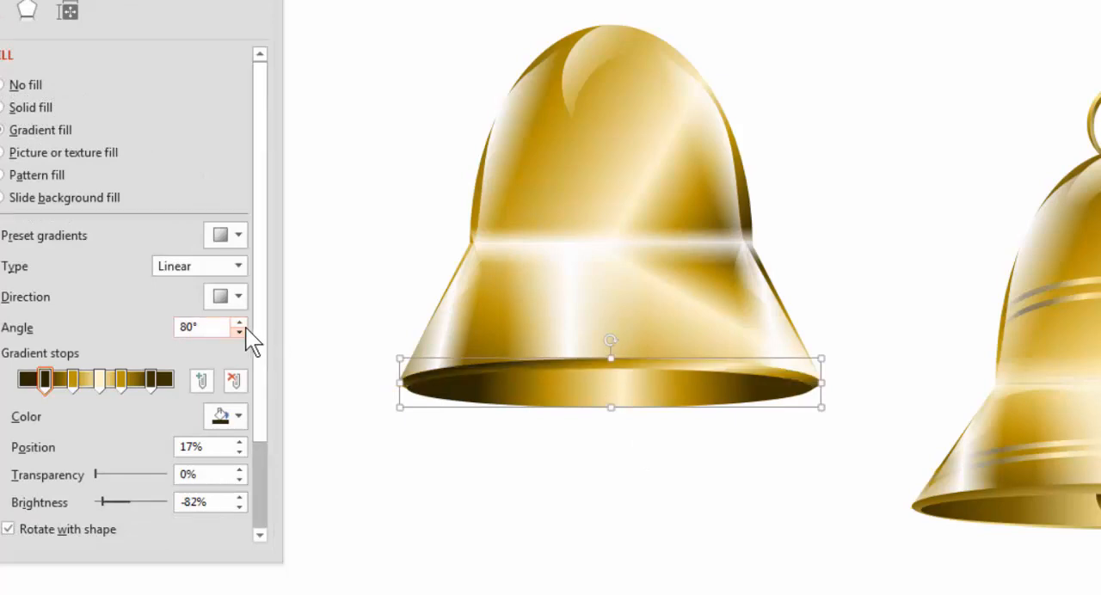
# Set the outer rim ellipse's gradient angle to 90° so its dark band runs evenly along the top edge
pyautogui.click(245, 324)
pyautogui.click(245, 325)
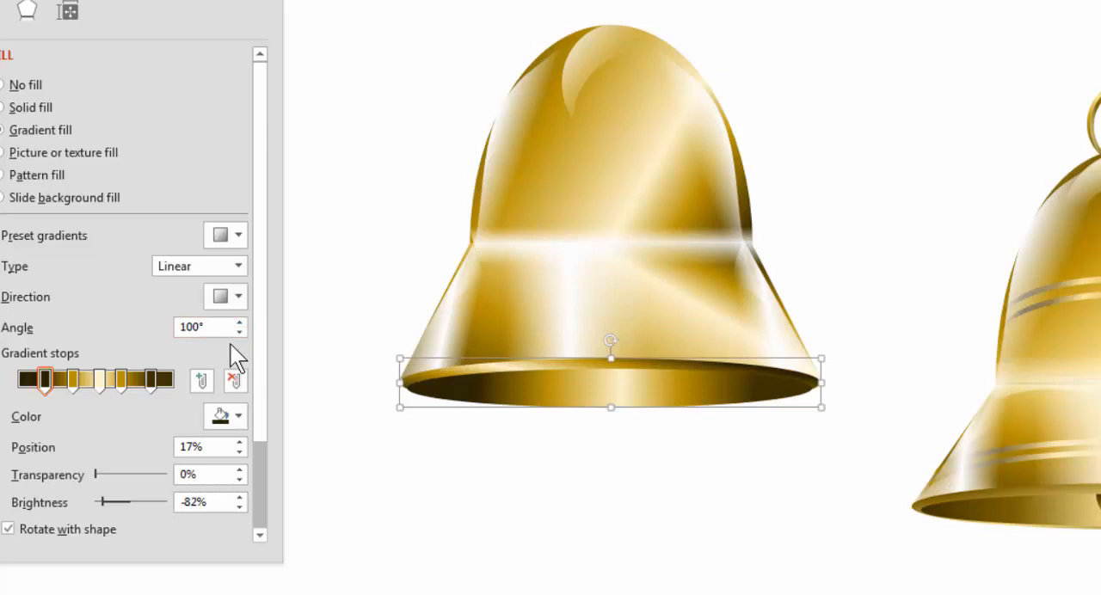
pyautogui.click(239, 332)
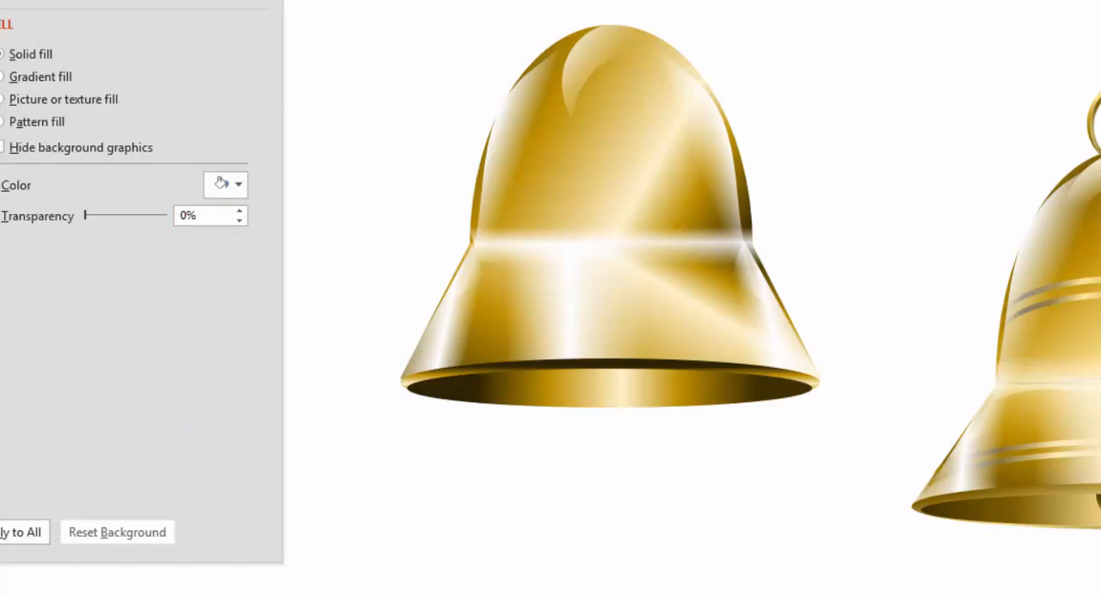
# Draw a small pie shape below the bell, reshape it into a lower half-ellipse and place it at the opening's bottom edge
pyautogui.moveTo(543, 467)
pyautogui.mouseDown()
pyautogui.moveTo(639, 508)
pyautogui.moveTo(639, 527)
pyautogui.mouseUp()
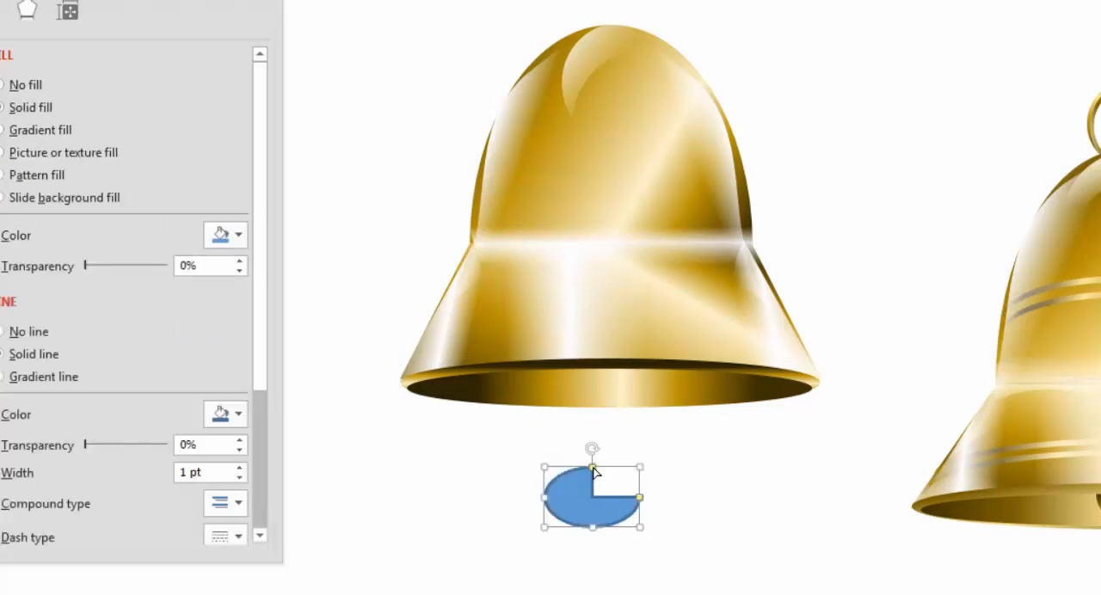
pyautogui.moveTo(593, 469); pyautogui.dragTo(626, 422)
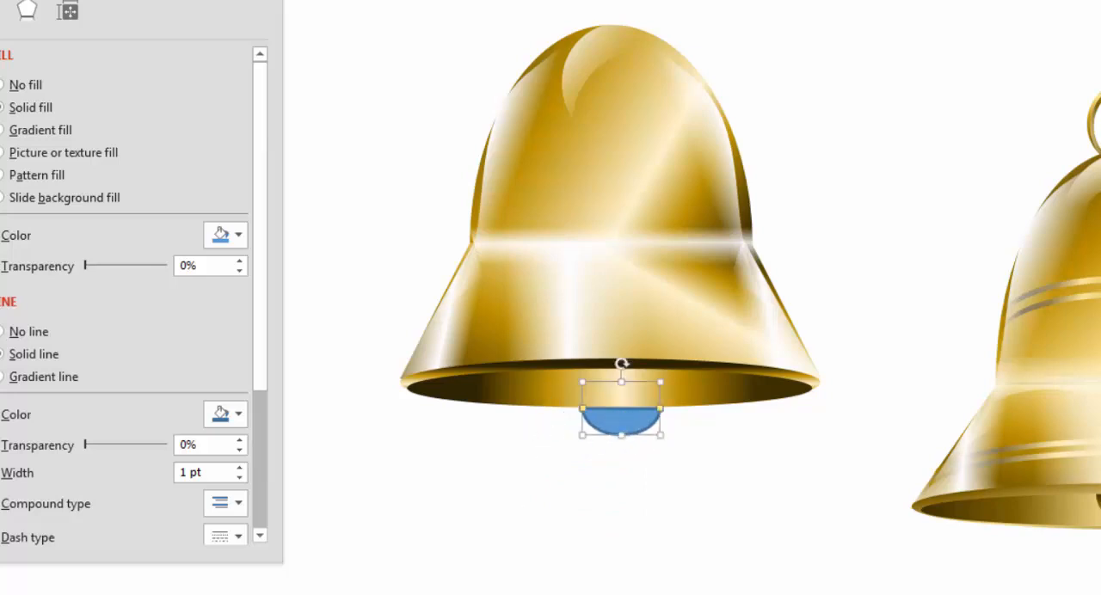
# Copy the inner opening ellipse's formatting onto the half-ellipse clapper and move it up inside the opening against its upper edge
pyautogui.click(561, 392)
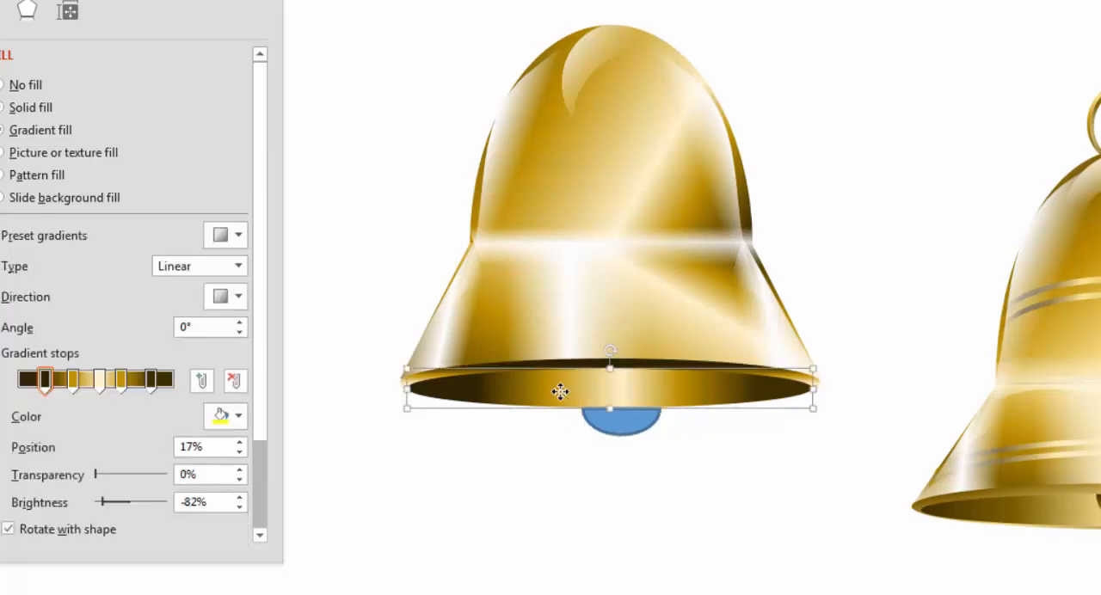
pyautogui.click(160, 51)
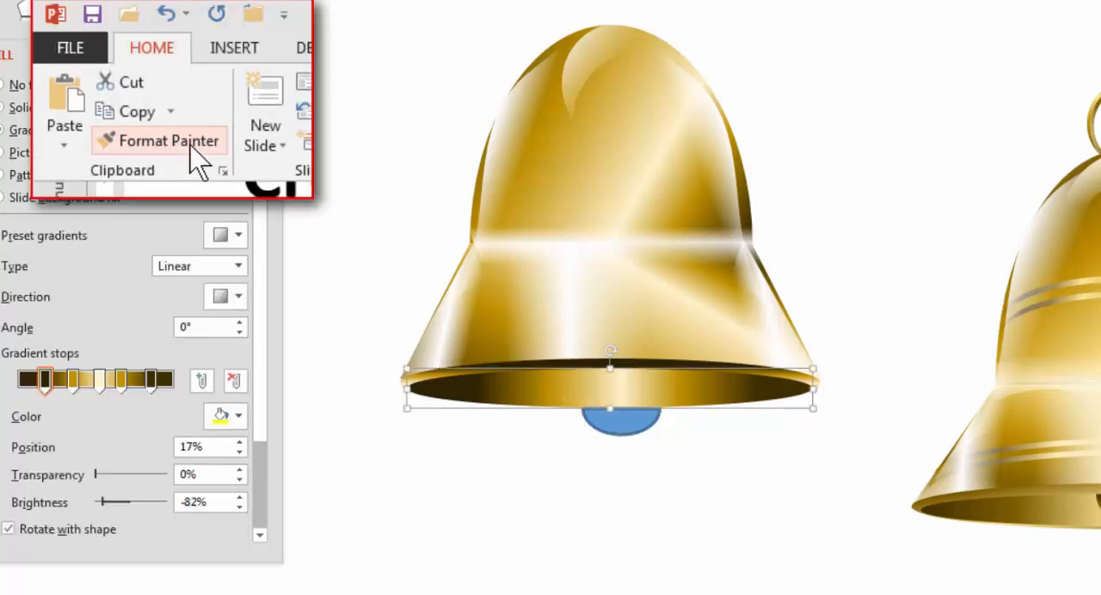
pyautogui.click(190, 145)
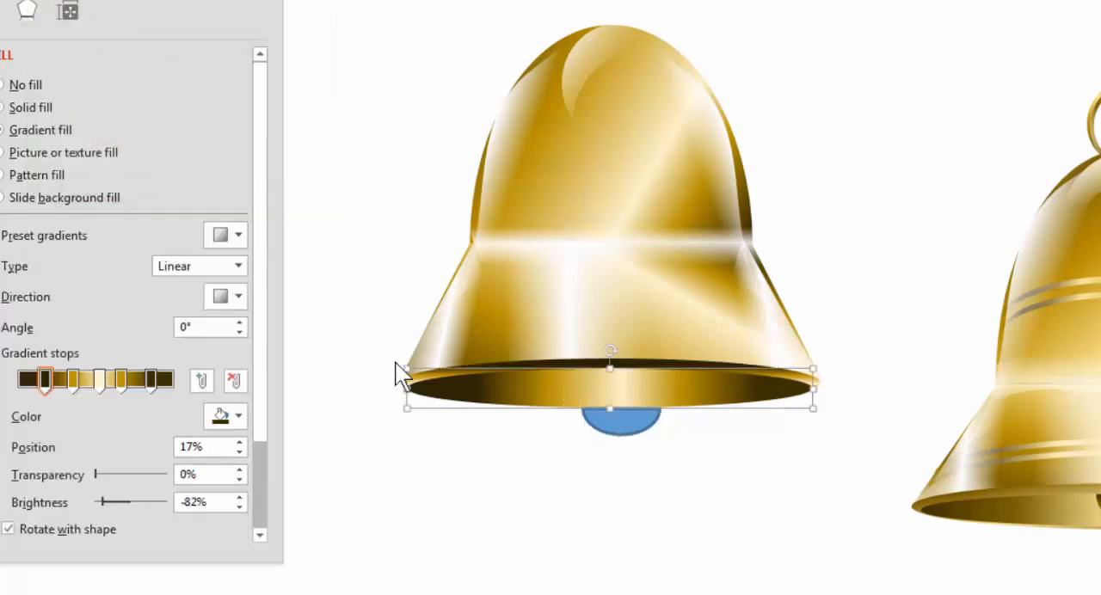
pyautogui.click(637, 421)
pyautogui.moveTo(640, 413); pyautogui.dragTo(616, 384)
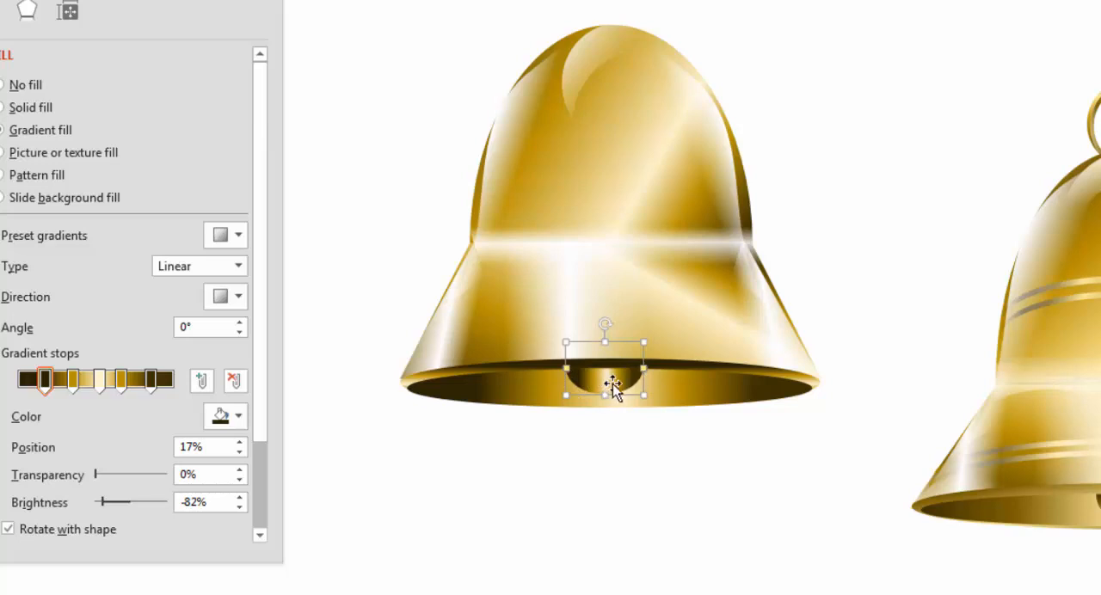
# Reduce the clapper's gradient to three stops, with the light stop at 100% and the gold stop at 58%
pyautogui.click(148, 376)
pyautogui.moveTo(154, 375); pyautogui.dragTo(162, 375)
pyautogui.moveTo(167, 455); pyautogui.dragTo(167, 458)
pyautogui.moveTo(119, 382); pyautogui.dragTo(174, 383)
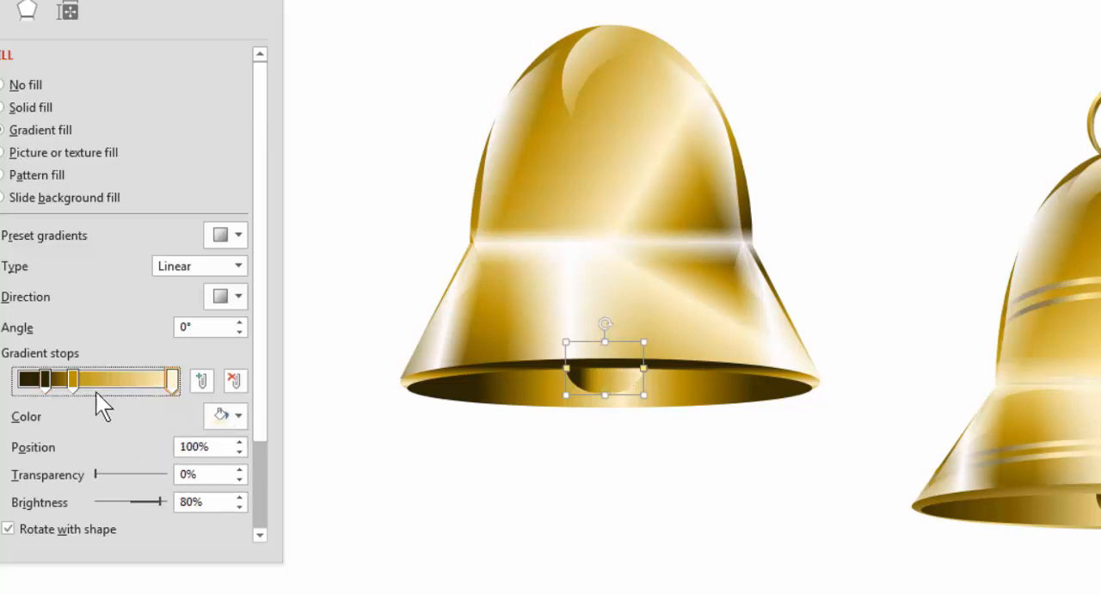
pyautogui.click(74, 379)
pyautogui.moveTo(75, 377); pyautogui.dragTo(106, 379)
pyautogui.click(719, 464)
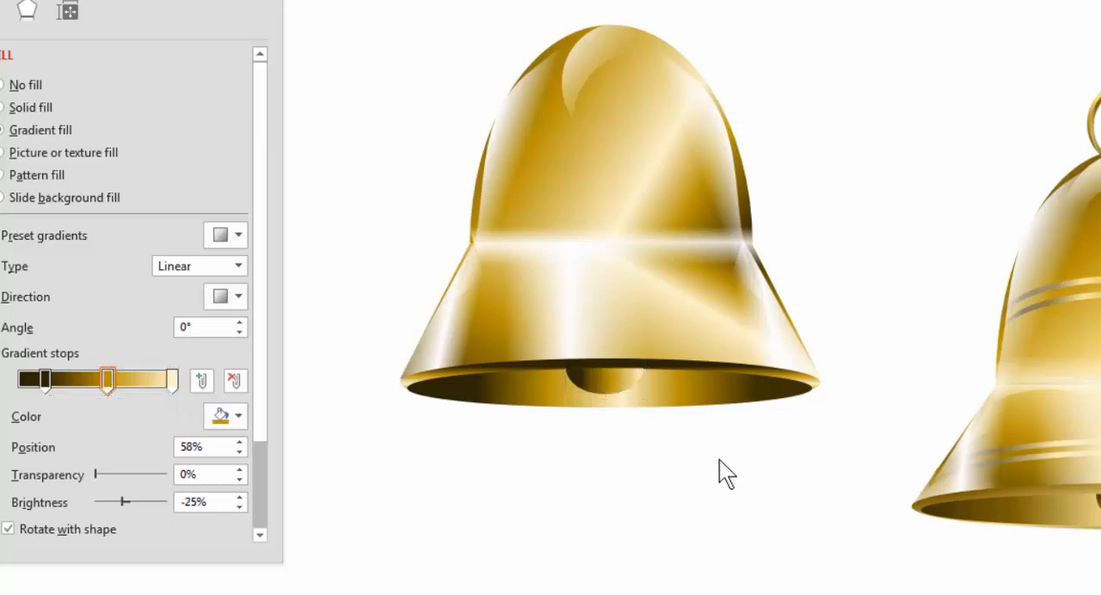
# Set the clapper's gradient angle to 90° and deselect it
pyautogui.click(616, 383)
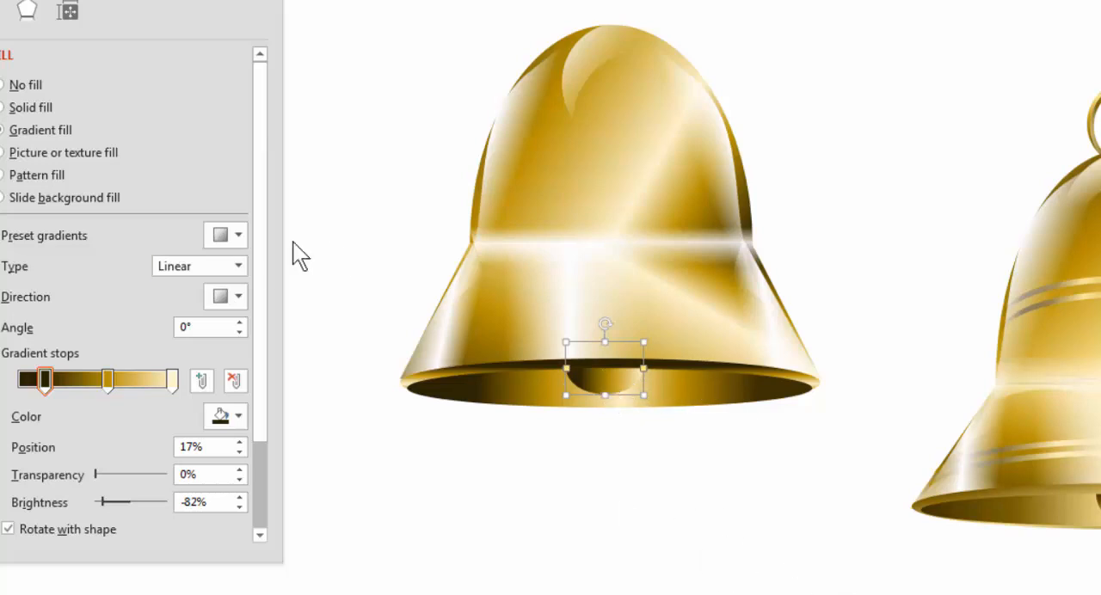
pyautogui.click(240, 323)
pyautogui.click(240, 323)
pyautogui.click(240, 322)
pyautogui.click(241, 323)
pyautogui.click(240, 323)
pyautogui.click(241, 323)
pyautogui.click(241, 324)
pyautogui.click(240, 324)
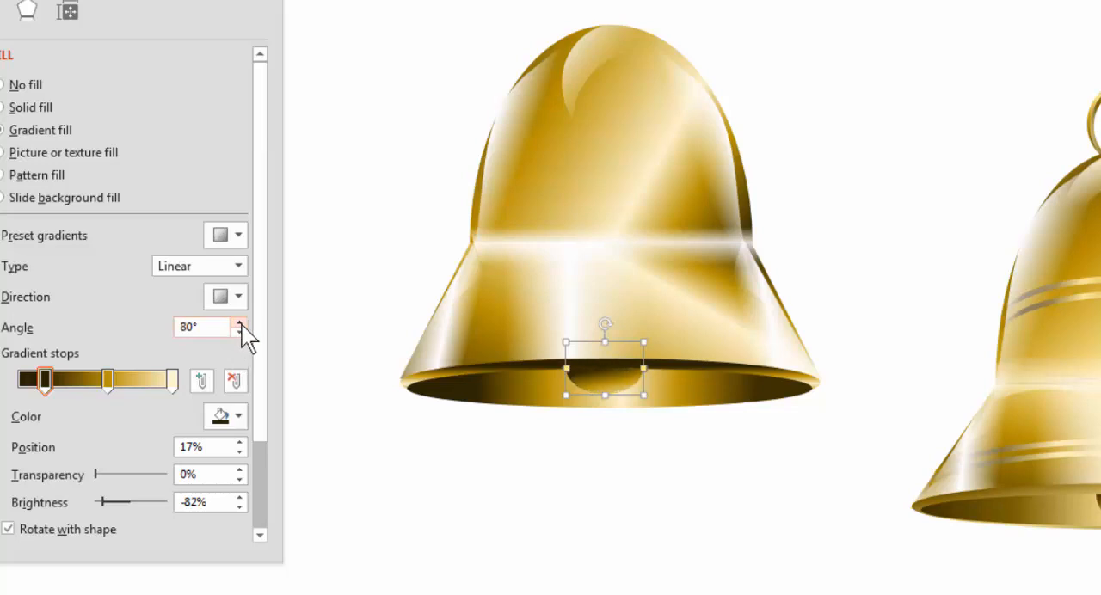
pyautogui.click(241, 325)
pyautogui.click(663, 541)
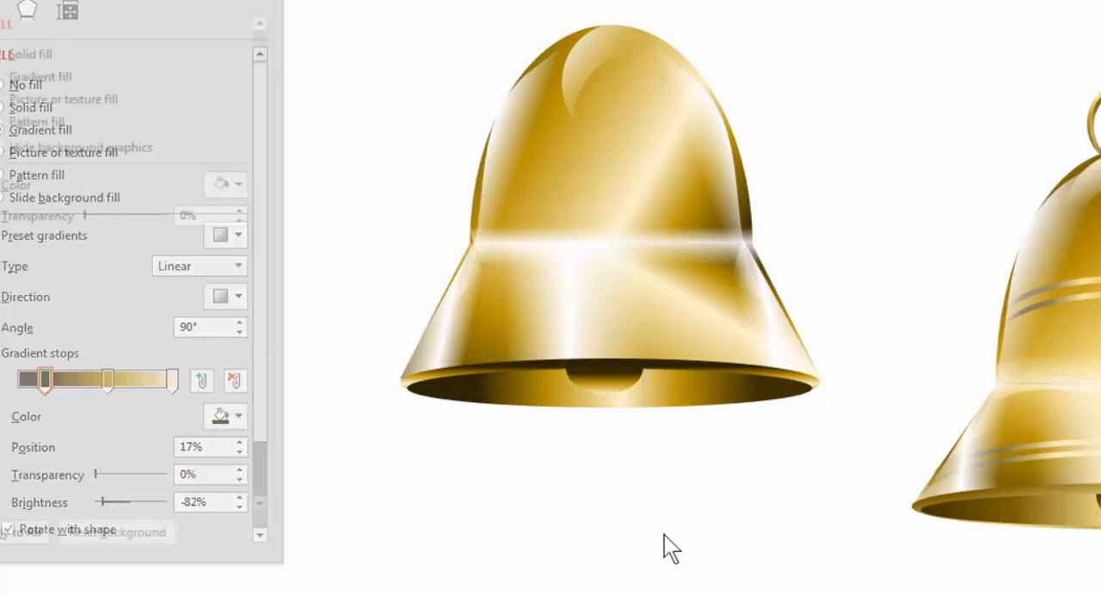